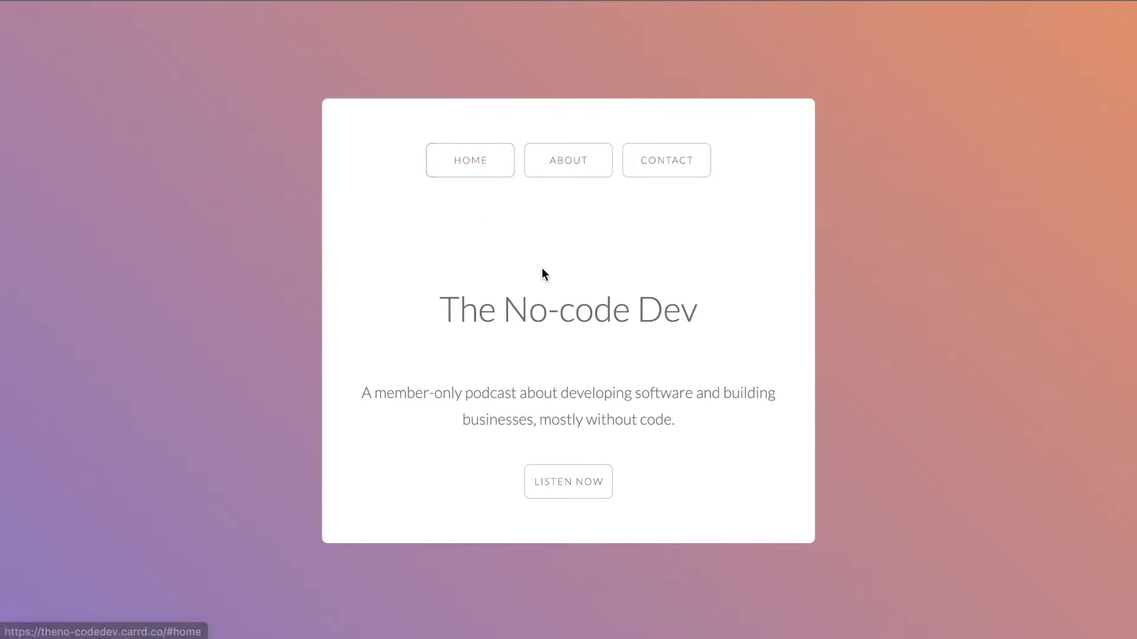
Step: On the live Carrd site, show the About section, then the Contact section with its social icons
{"action": "left_click", "coordinate": [583, 169]}
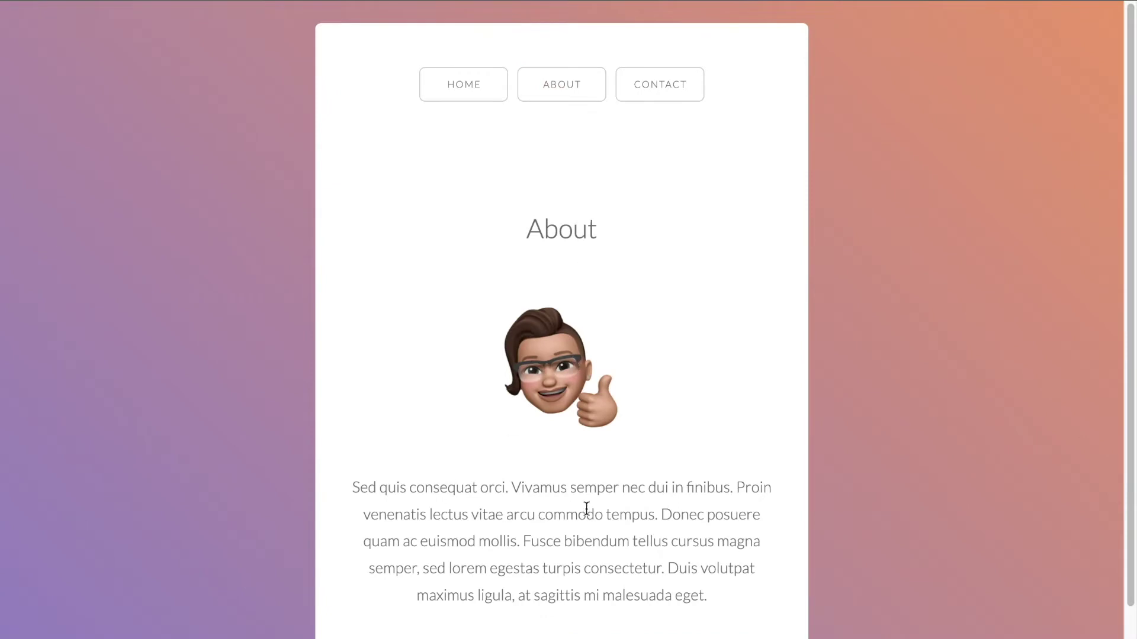
{"action": "scroll", "coordinate": [586, 499], "scroll_direction": "down", "scroll_amount": 1}
{"action": "scroll", "coordinate": [586, 498], "scroll_direction": "up", "scroll_amount": 1}
{"action": "left_click", "coordinate": [652, 95]}
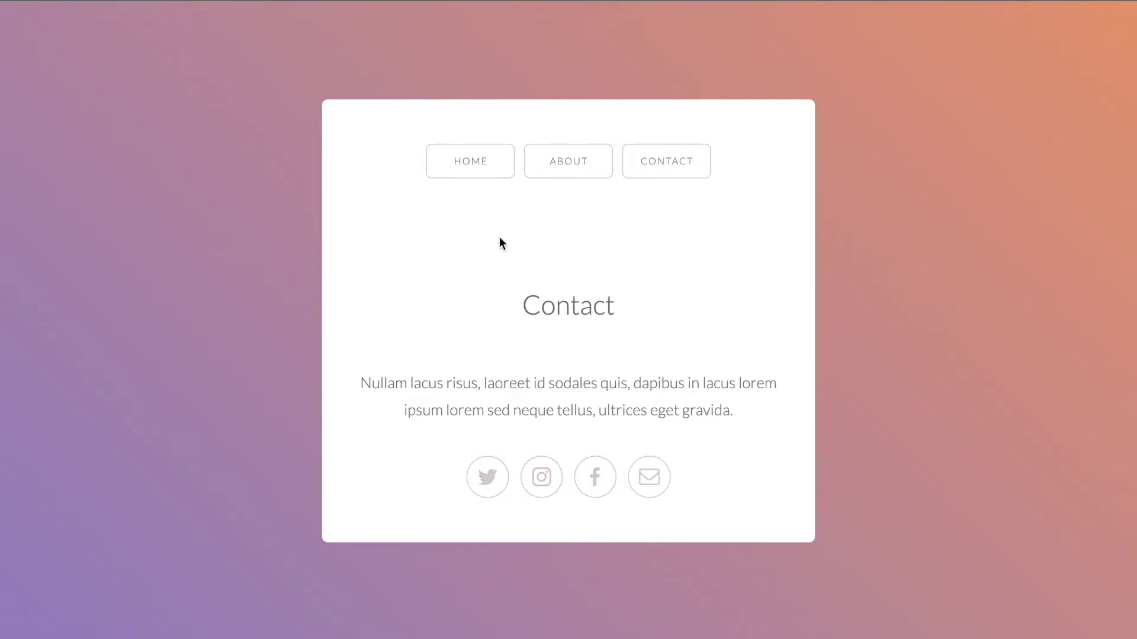
Step: From Home, use Listen Now to reveal the Episode 1–3 links, then return to Home
{"action": "left_click", "coordinate": [475, 166]}
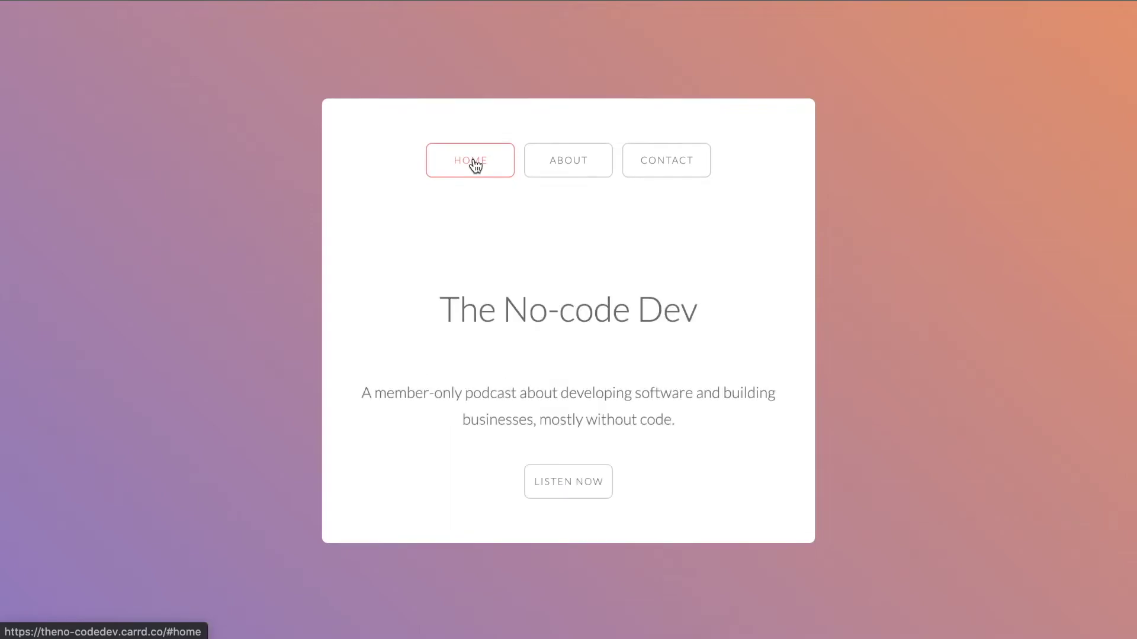
{"action": "left_click", "coordinate": [558, 481]}
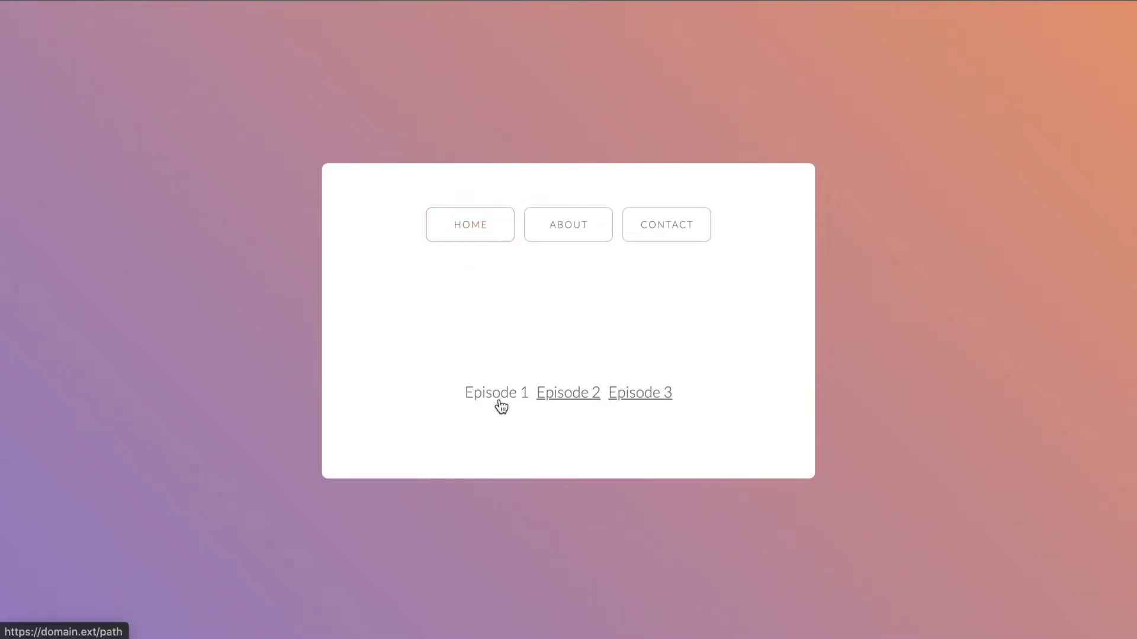
{"action": "left_click", "coordinate": [467, 236]}
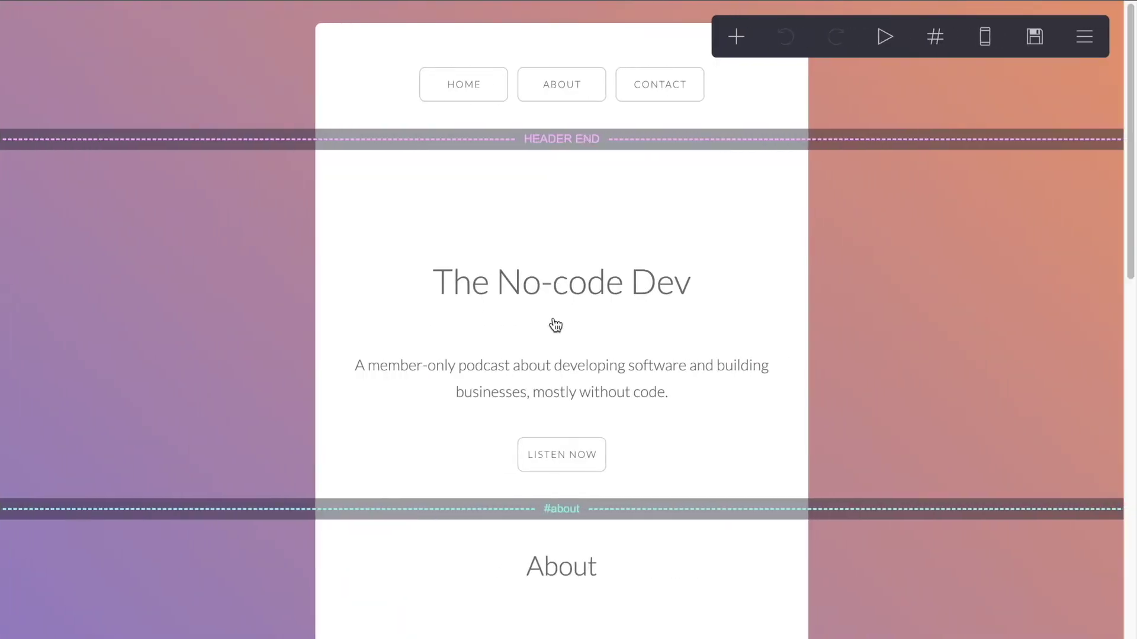
Step: Go to the Carrd sites dashboard and open the New Site page in a new tab
{"action": "left_click", "coordinate": [1085, 37]}
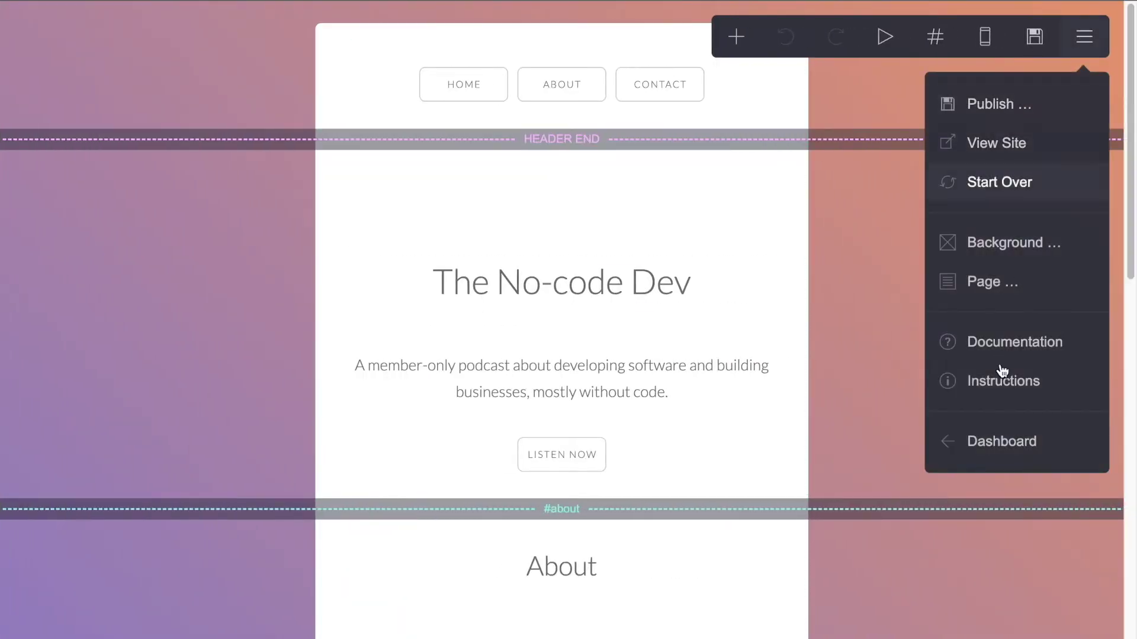
{"action": "left_click", "coordinate": [1002, 439]}
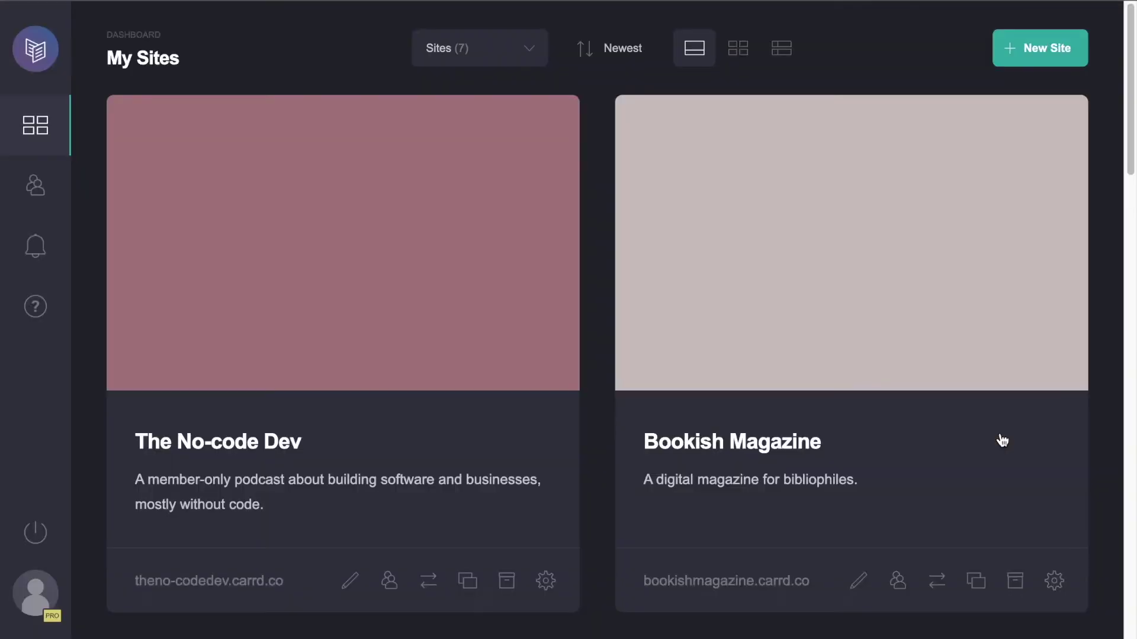
{"action": "right_click", "coordinate": [1037, 51]}
{"action": "left_click", "coordinate": [992, 58]}
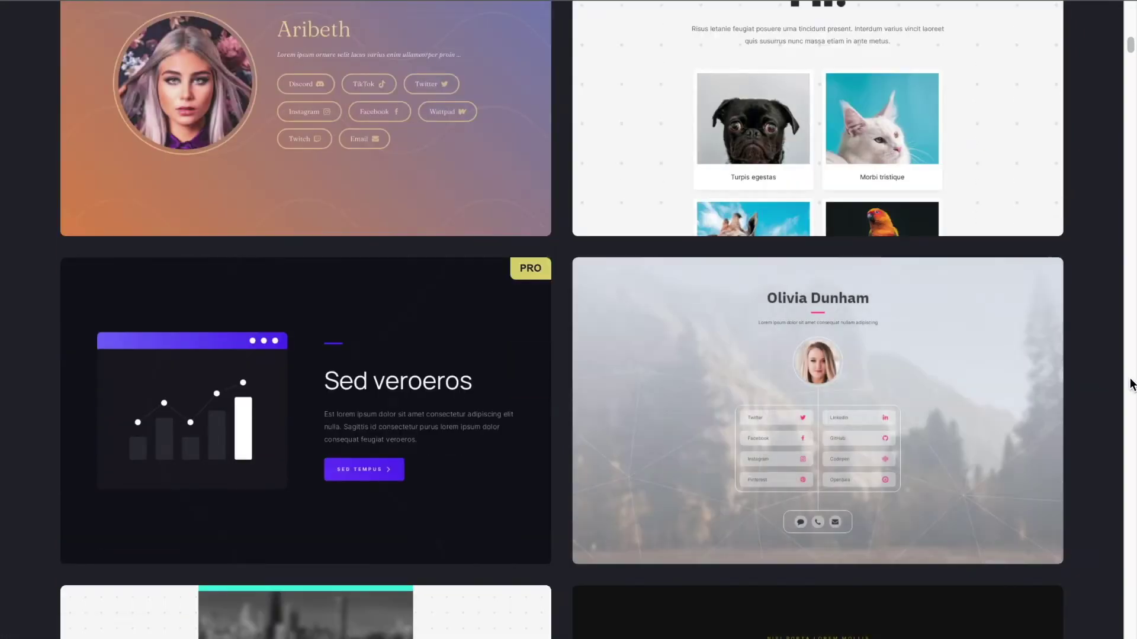
Step: Browse the template gallery, then open The No-code Dev site from My Sites
{"action": "scroll", "coordinate": [918, 393], "scroll_direction": "down", "scroll_amount": 15}
{"action": "scroll", "coordinate": [918, 394], "scroll_direction": "down", "scroll_amount": 20}
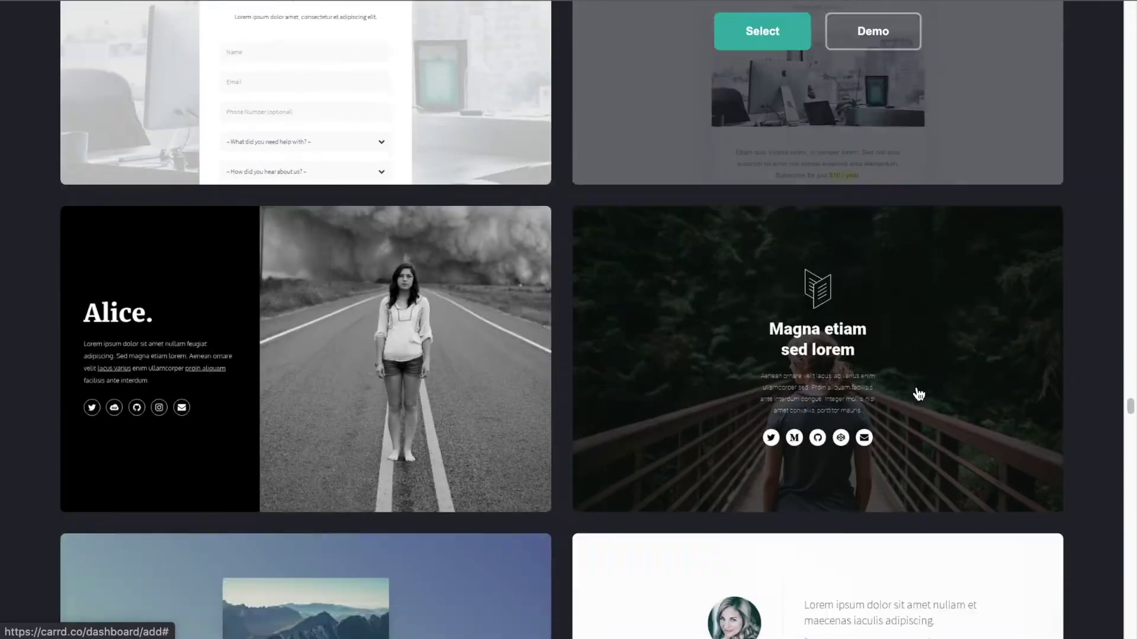
{"action": "scroll", "coordinate": [918, 393], "scroll_direction": "down", "scroll_amount": 15}
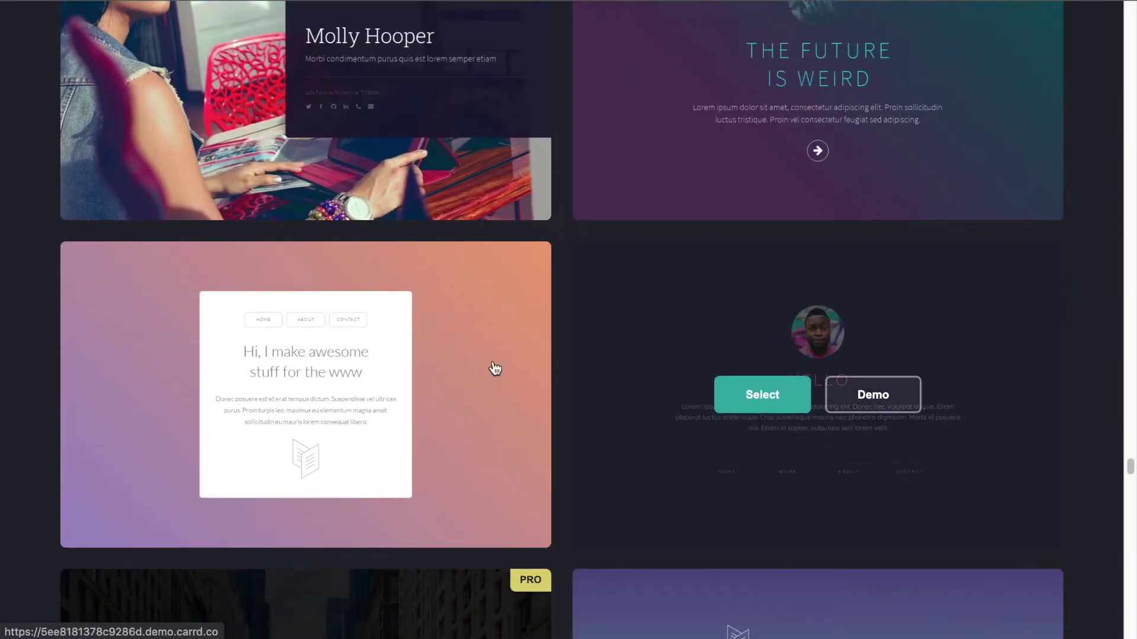
{"action": "mouse_move", "coordinate": [292, 332]}
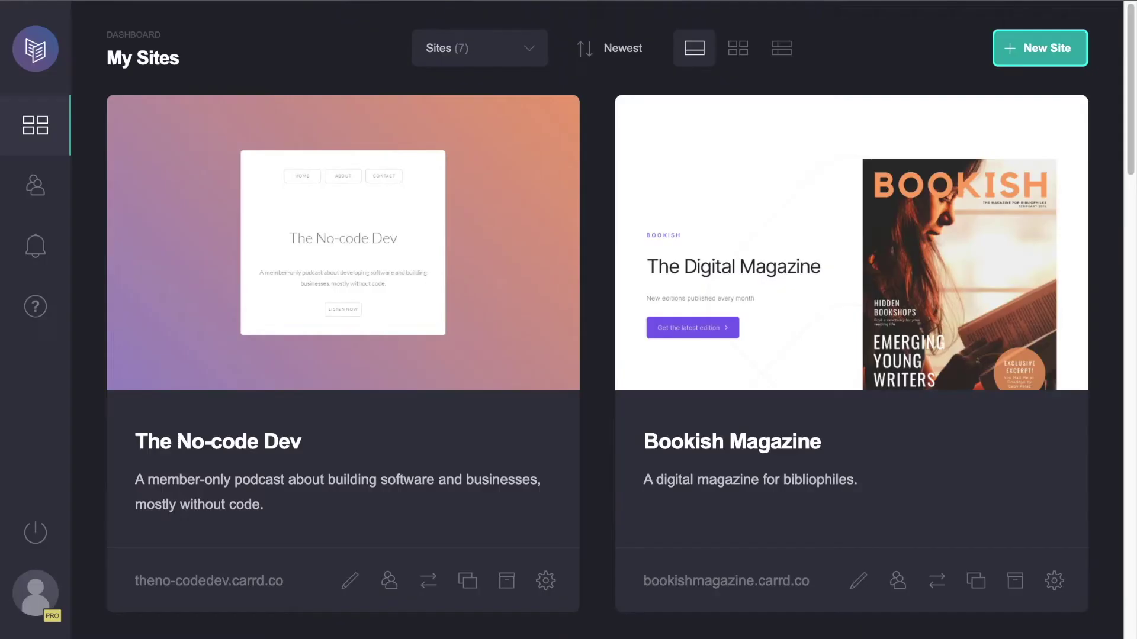
{"action": "left_click", "coordinate": [293, 214]}
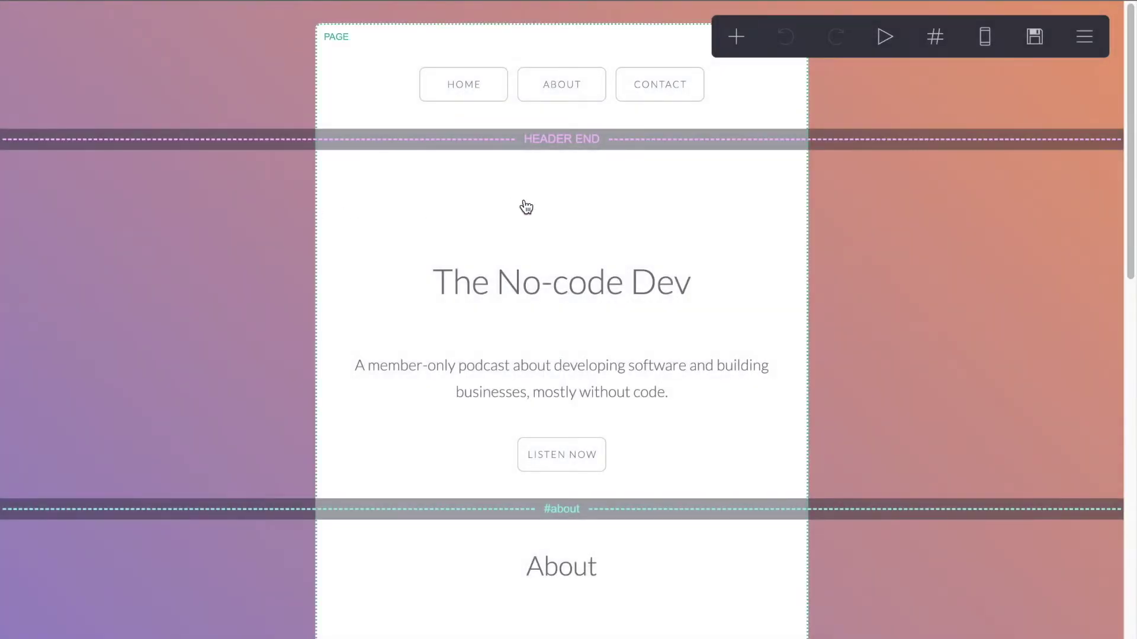
Step: Scroll The No-code Dev page in the editor down to the Episode links and back to the top
{"action": "scroll", "coordinate": [714, 218], "scroll_direction": "down", "scroll_amount": 1}
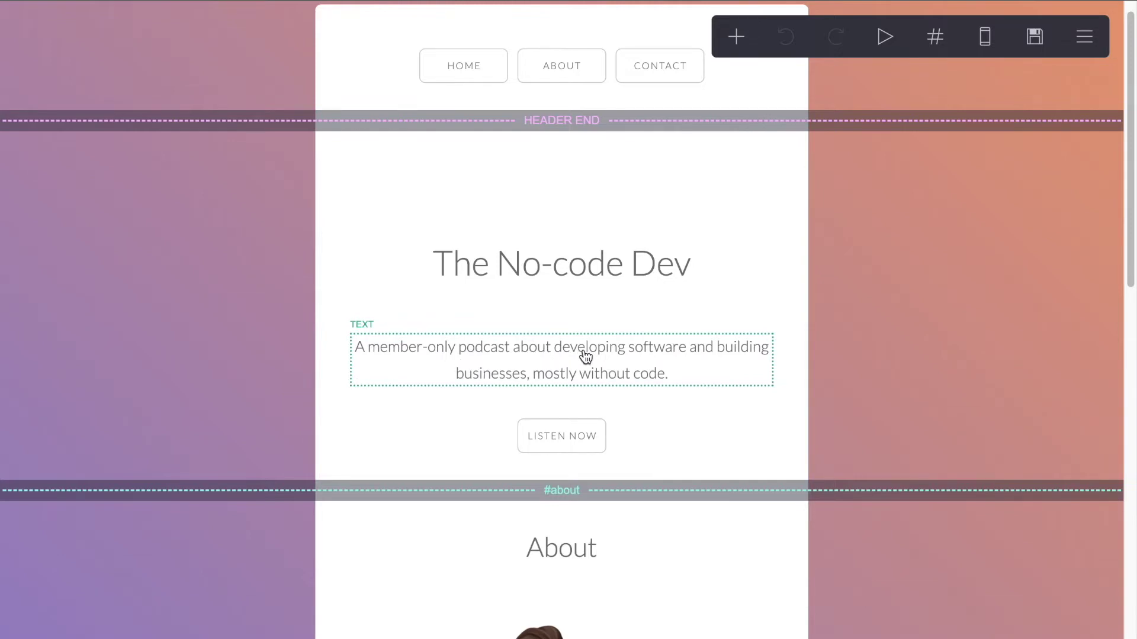
{"action": "scroll", "coordinate": [585, 356], "scroll_direction": "down", "scroll_amount": 2}
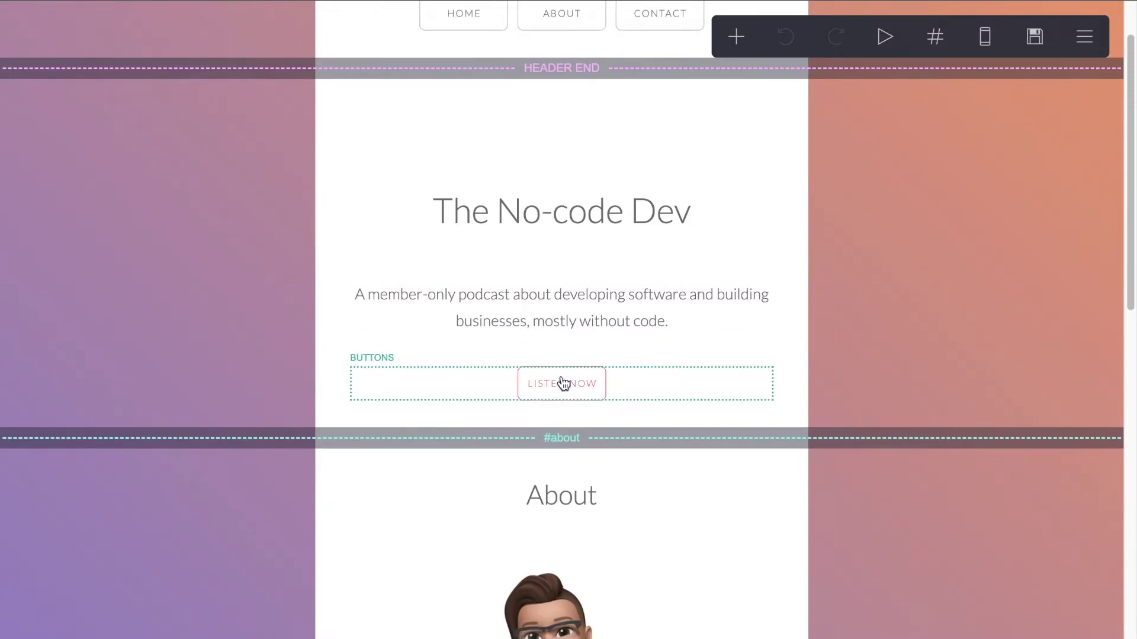
{"action": "scroll", "coordinate": [563, 383], "scroll_direction": "down", "scroll_amount": 3}
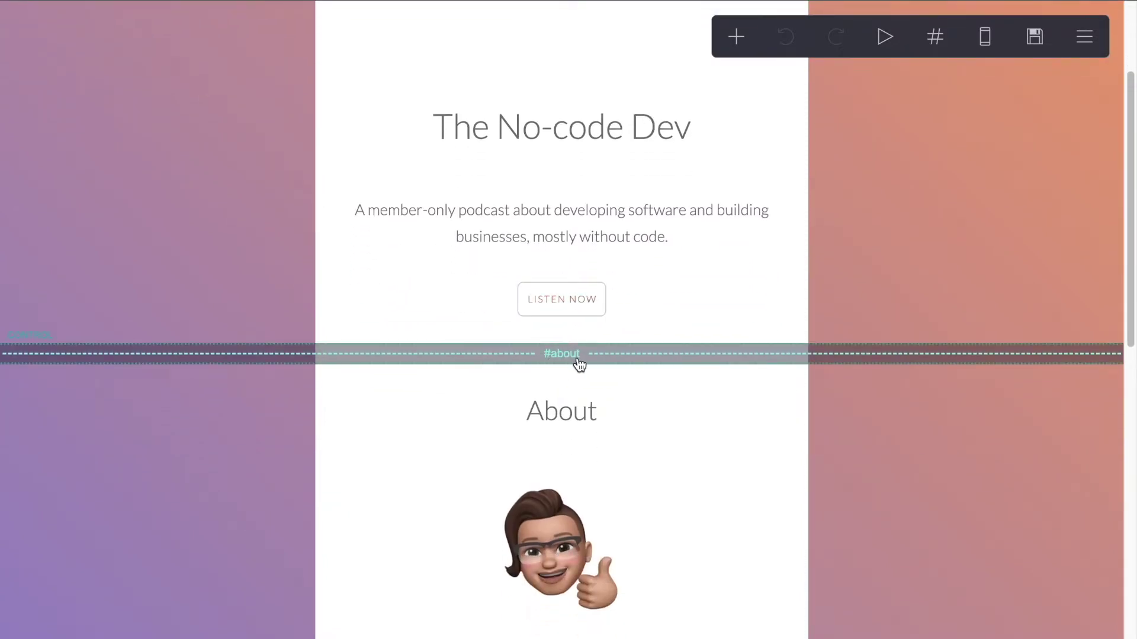
{"action": "scroll", "coordinate": [602, 402], "scroll_direction": "down", "scroll_amount": 10}
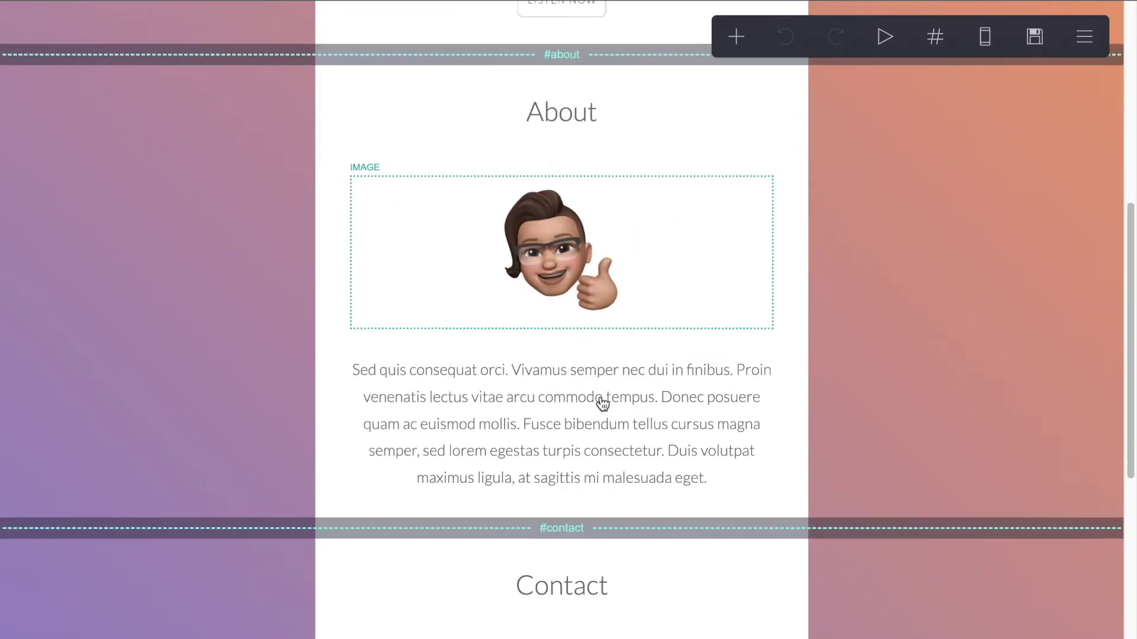
{"action": "scroll", "coordinate": [602, 402], "scroll_direction": "down", "scroll_amount": 12}
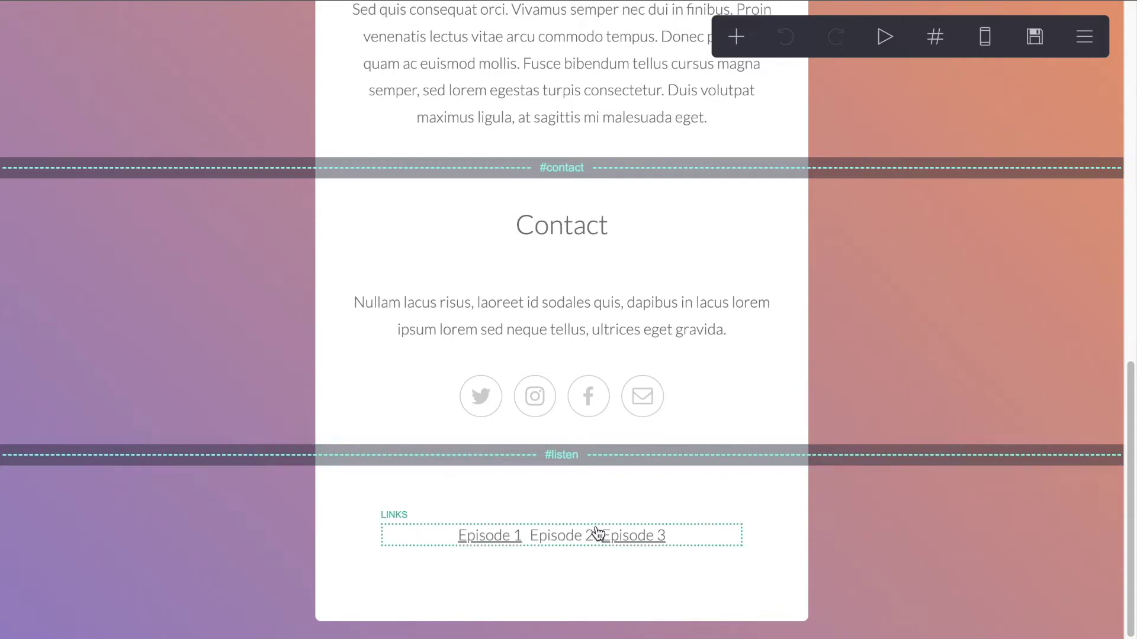
{"action": "scroll", "coordinate": [647, 522], "scroll_direction": "up", "scroll_amount": 6}
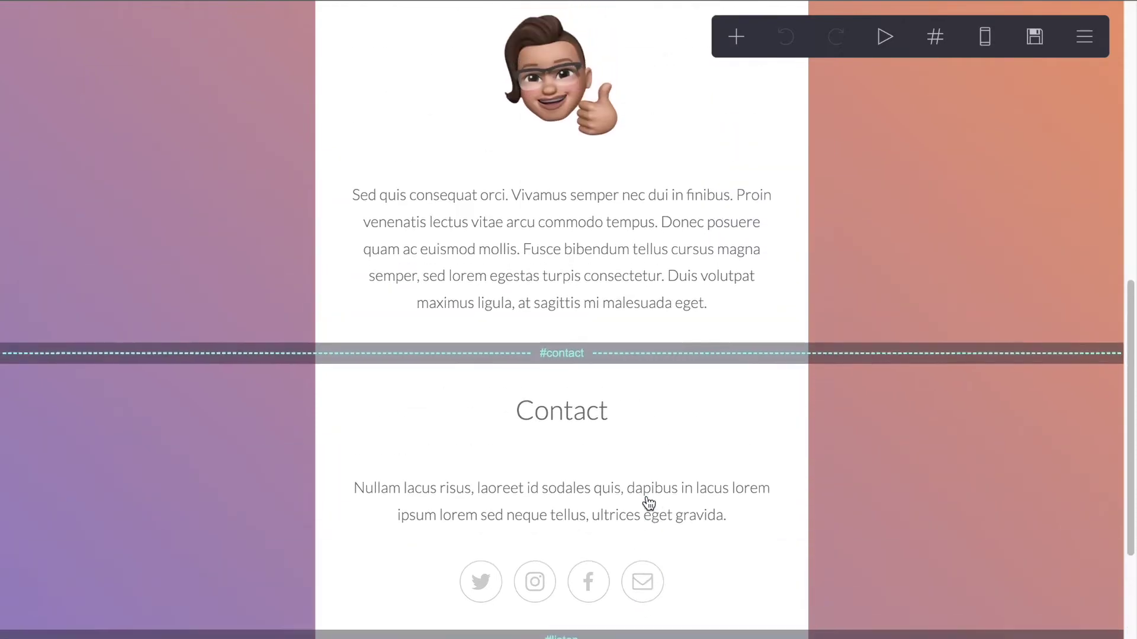
{"action": "scroll", "coordinate": [649, 503], "scroll_direction": "up", "scroll_amount": 15}
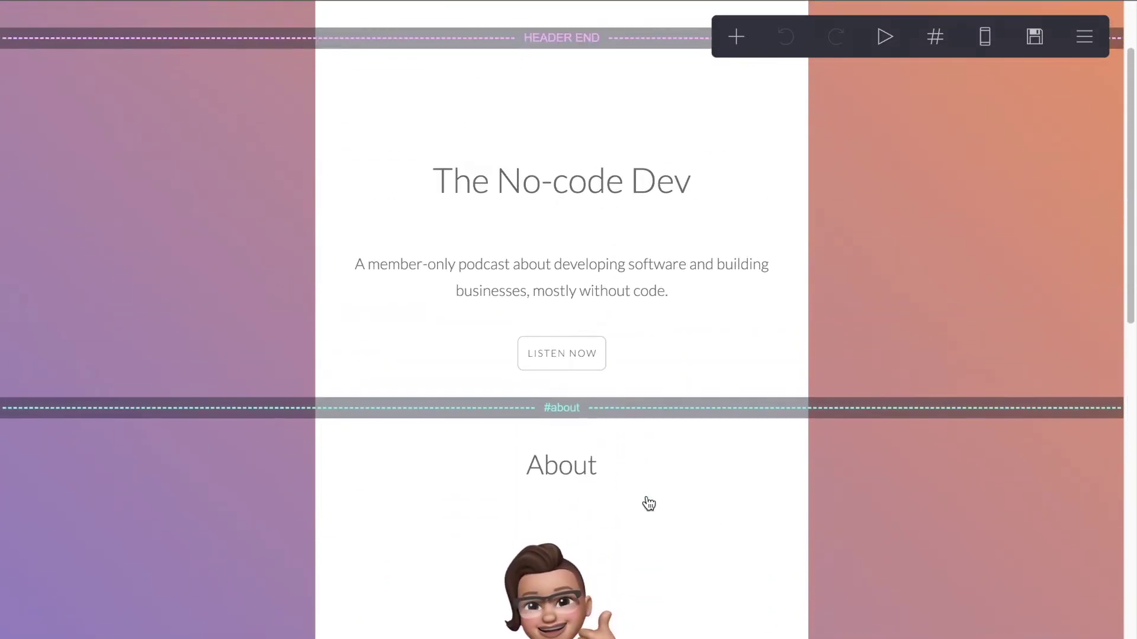
{"action": "scroll", "coordinate": [648, 503], "scroll_direction": "up", "scroll_amount": 4}
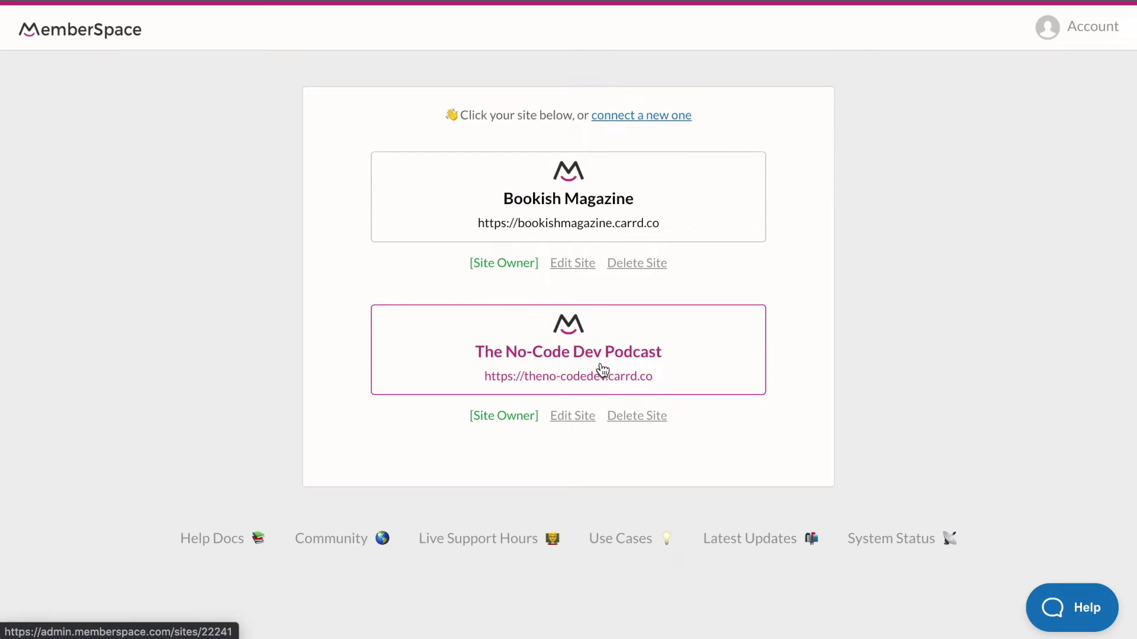
Step: Open The No-Code Dev Podcast's MemberSpace settings and select its full website address
{"action": "left_click", "coordinate": [573, 416]}
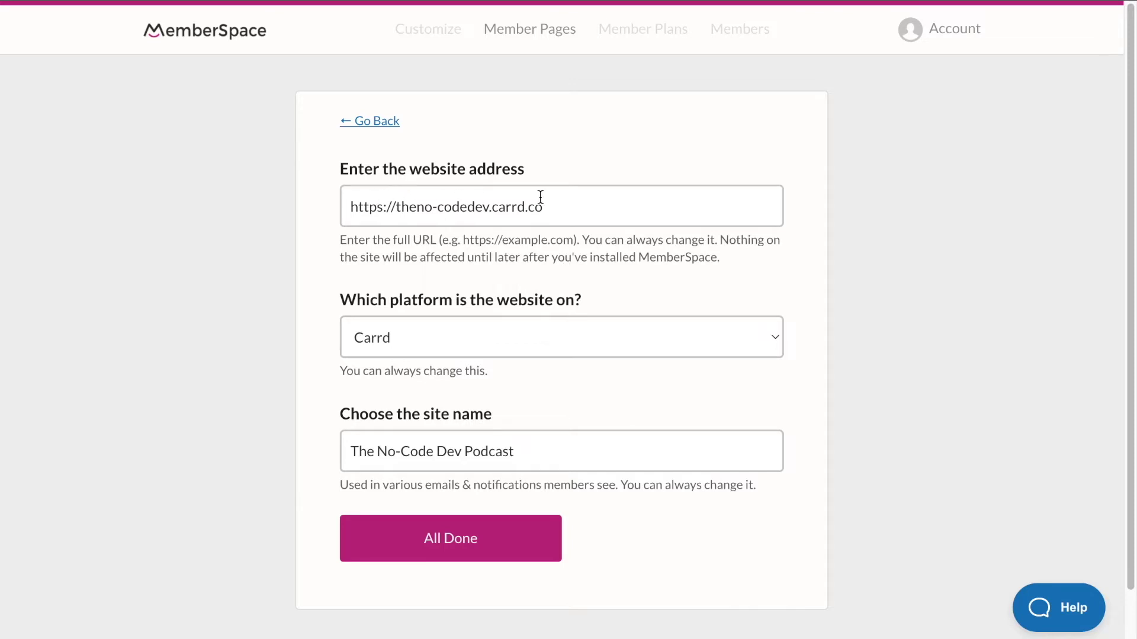
{"action": "left_click_drag", "start_coordinate": [553, 211], "coordinate": [336, 213]}
Step: Confirm in Carrd's publish settings that the site uses theno-codedev.carrd.co, then return to MemberSpace
{"action": "key", "text": "ctrl+Left"}
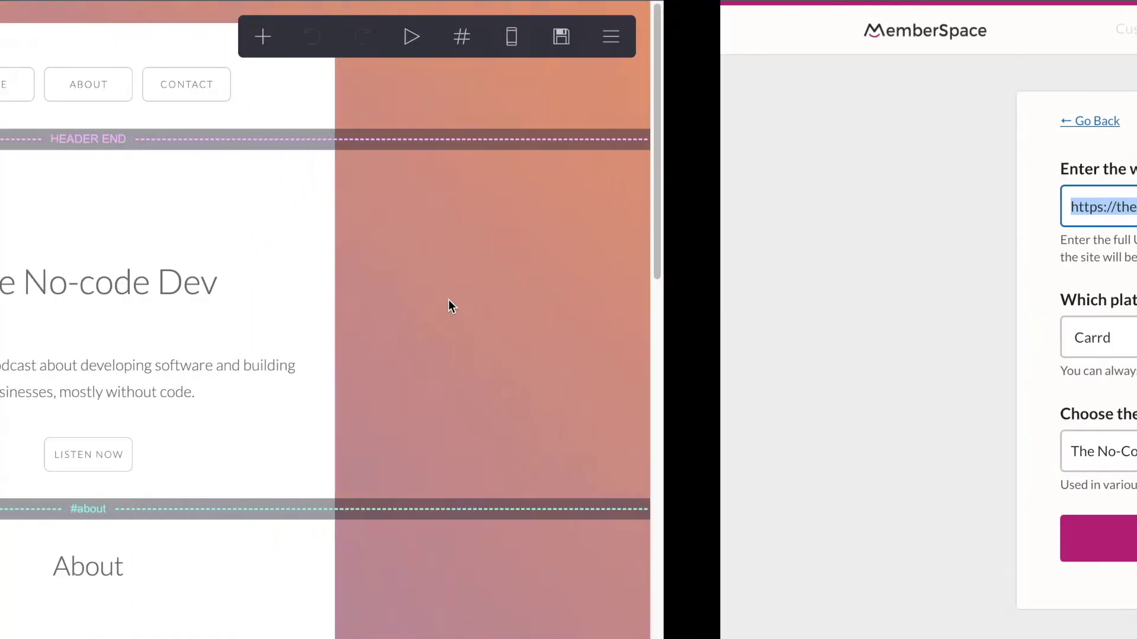
{"action": "left_click", "coordinate": [1086, 43]}
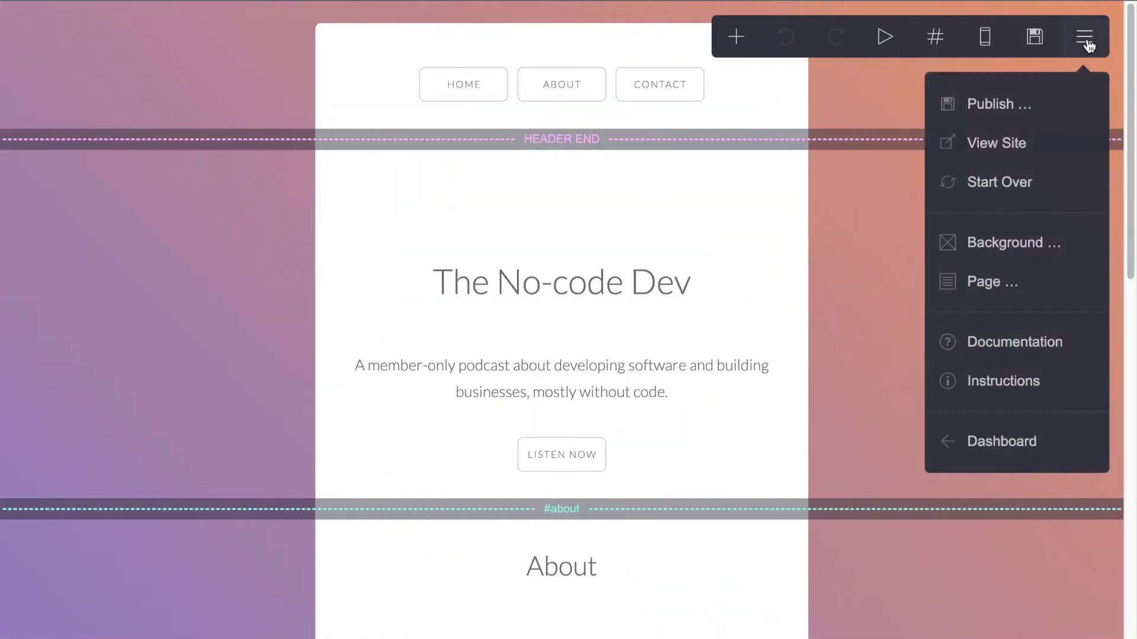
{"action": "left_click", "coordinate": [802, 72]}
{"action": "left_click", "coordinate": [1034, 37]}
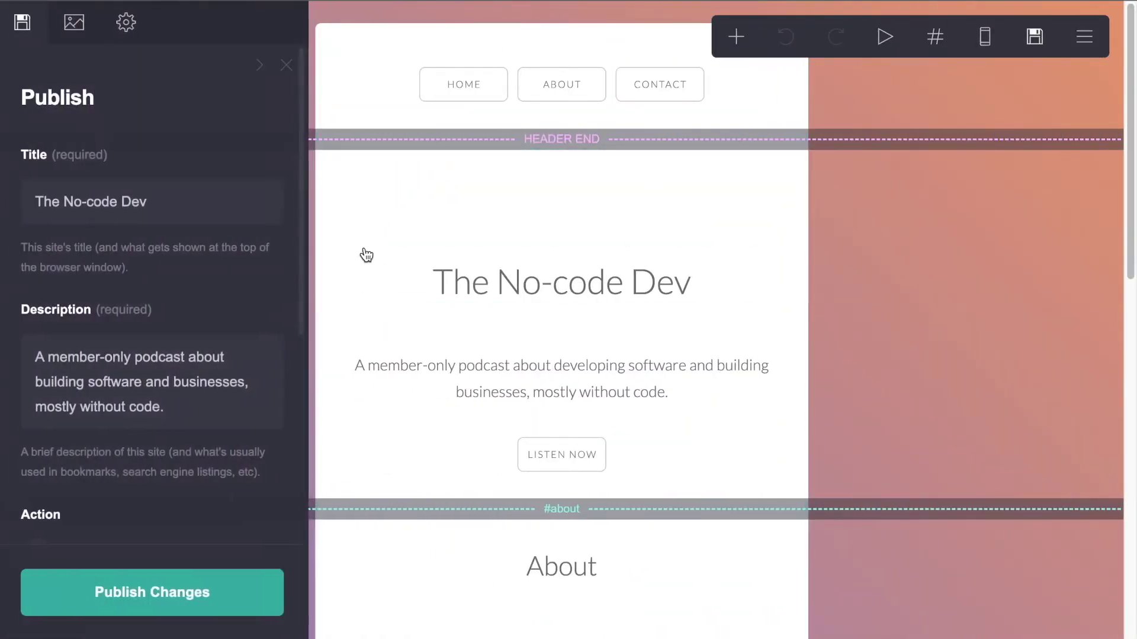
{"action": "scroll", "coordinate": [175, 355], "scroll_direction": "down", "scroll_amount": 1}
{"action": "scroll", "coordinate": [175, 356], "scroll_direction": "down", "scroll_amount": 5}
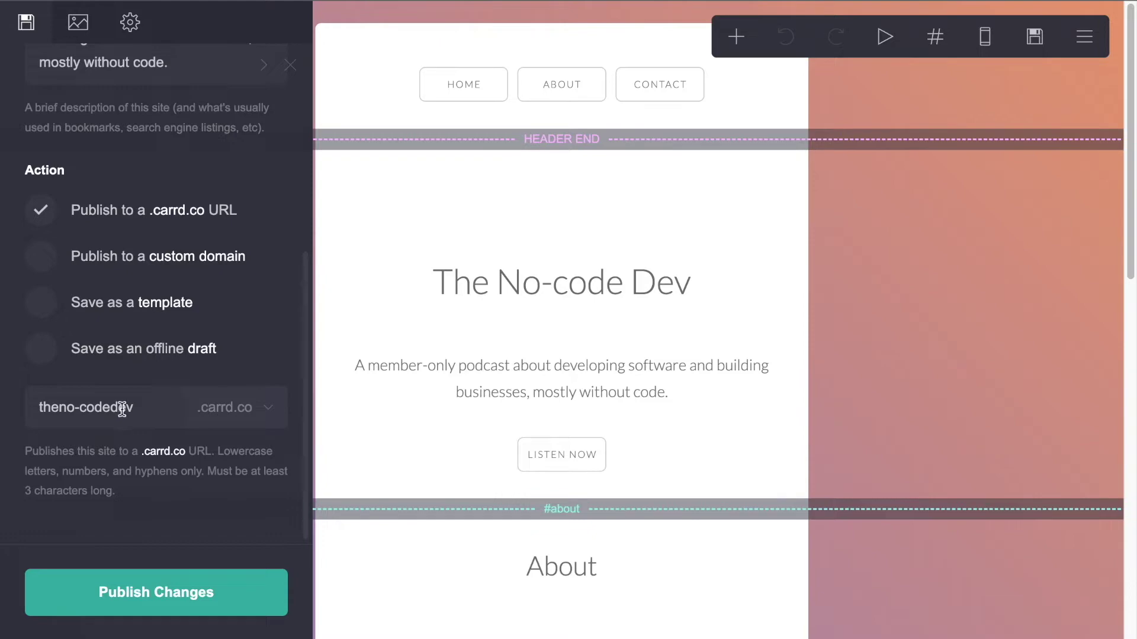
{"action": "key", "text": "ctrl+Right"}
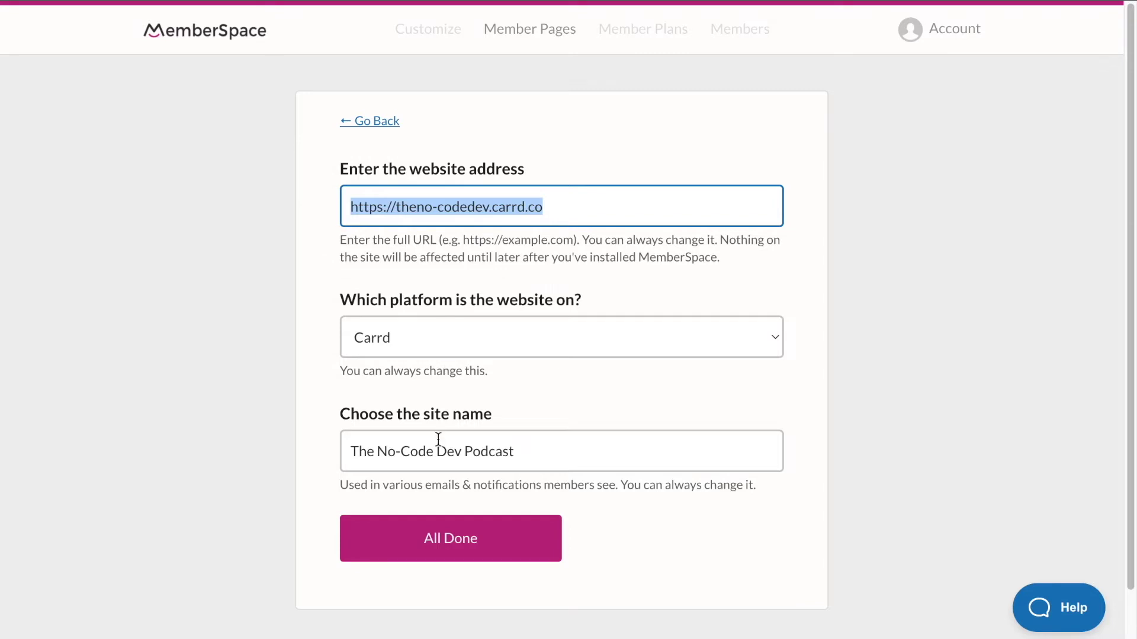
Step: Clear the address selection and open The No-Code Dev Podcast's member setup page
{"action": "left_click", "coordinate": [437, 538]}
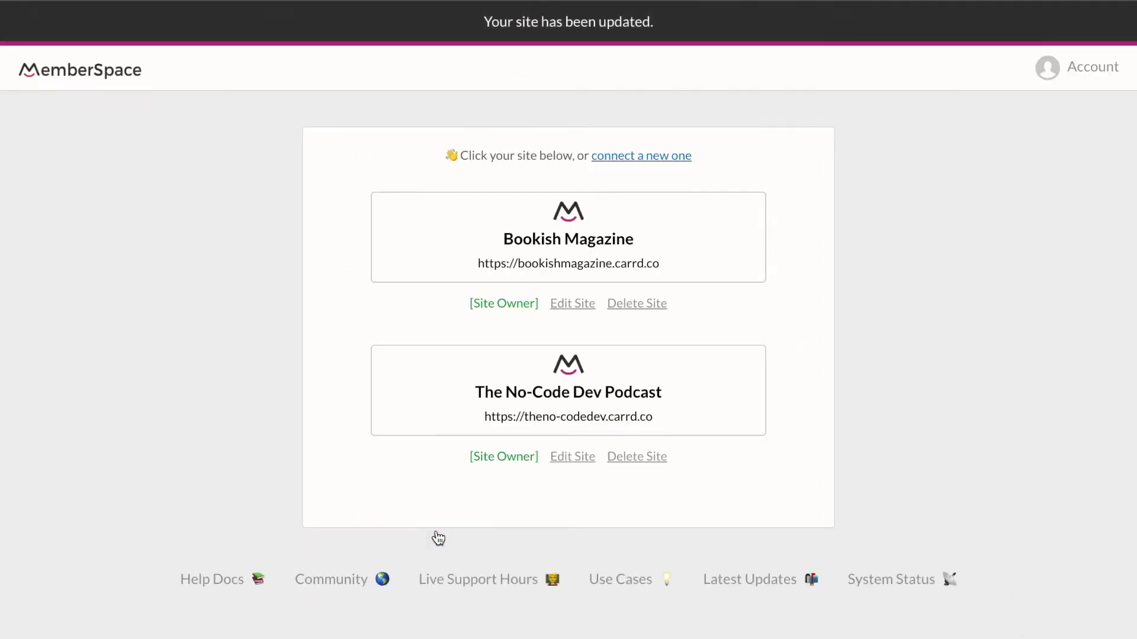
{"action": "left_click", "coordinate": [559, 397]}
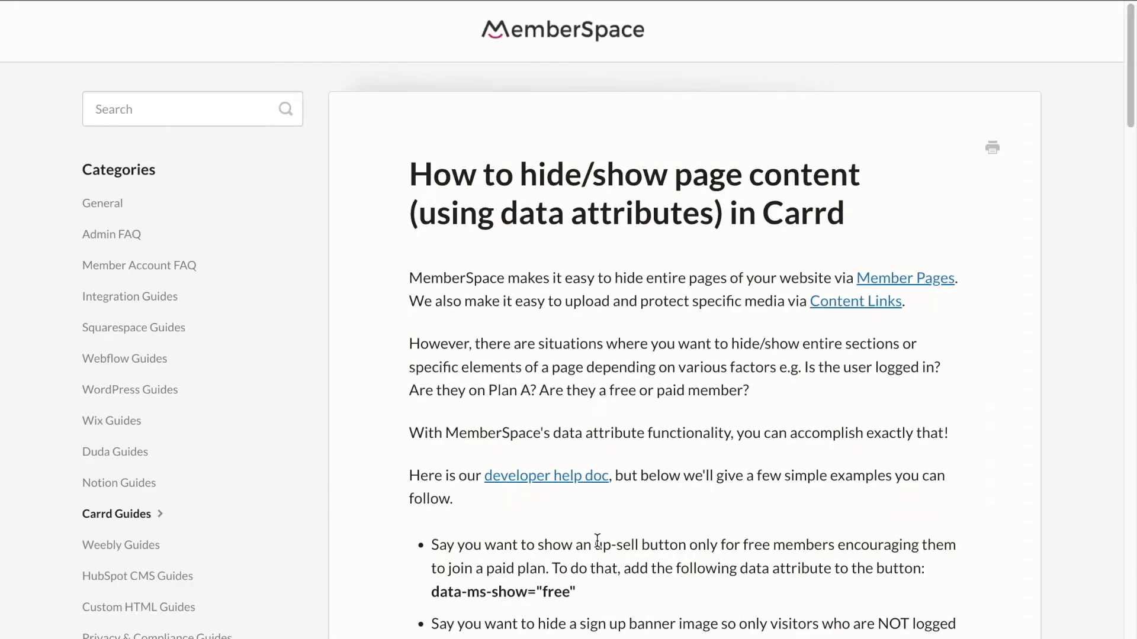
Step: Select the data-ms-show="free" example in the help article, then return to the Carrd editor
{"action": "scroll", "coordinate": [596, 541], "scroll_direction": "down", "scroll_amount": 3}
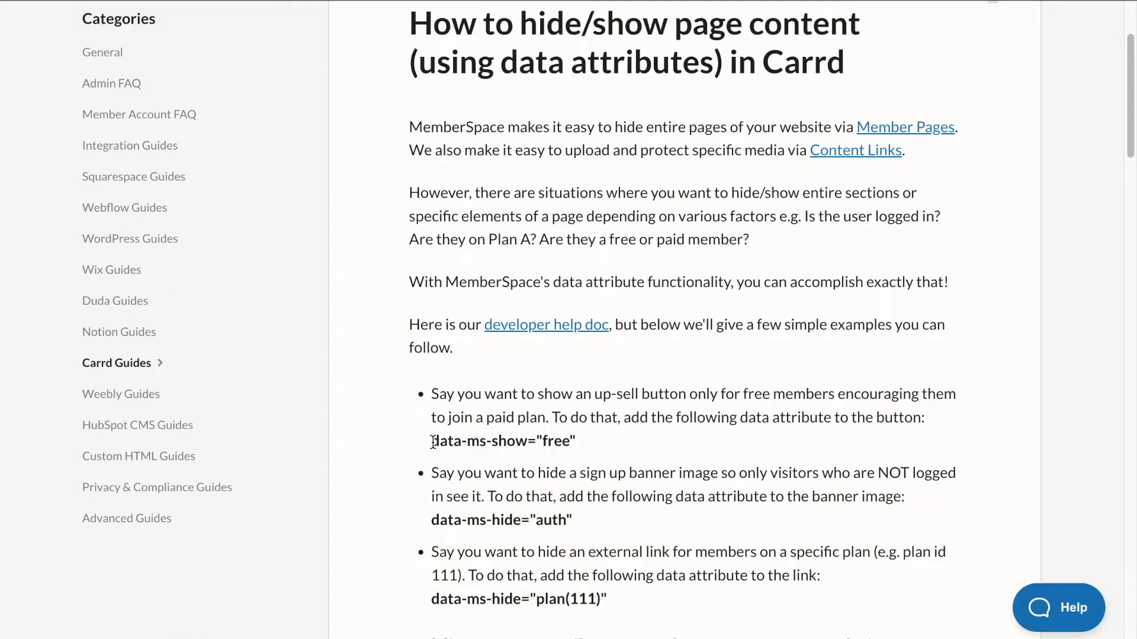
{"action": "left_click_drag", "start_coordinate": [433, 441], "coordinate": [577, 442]}
{"action": "key", "text": "ctrl+c"}
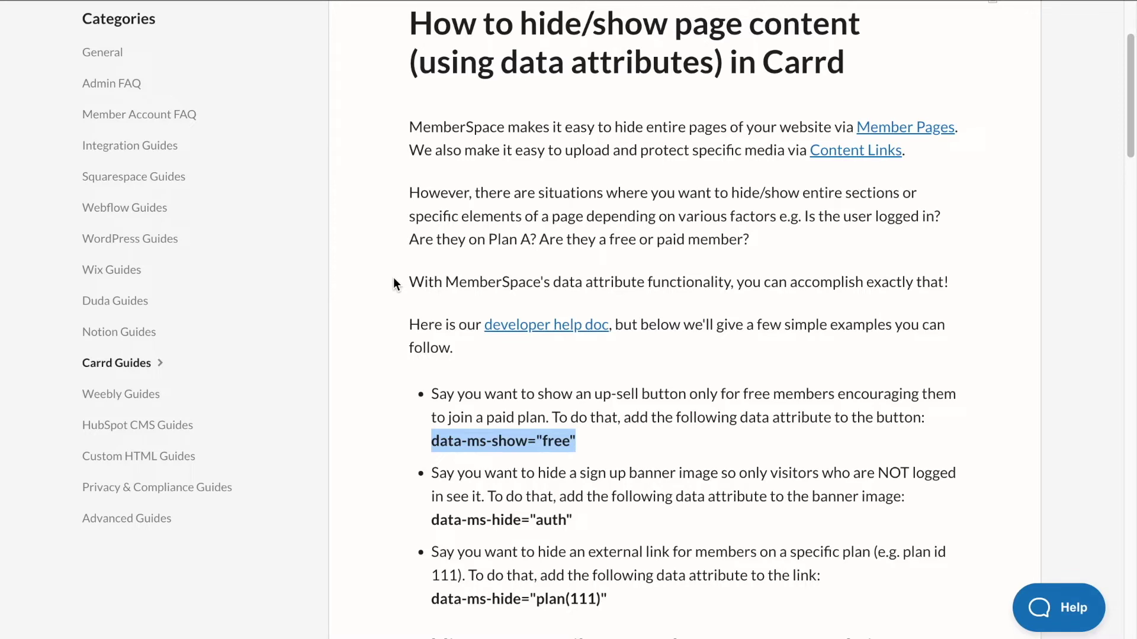
{"action": "key", "text": "ctrl+Left"}
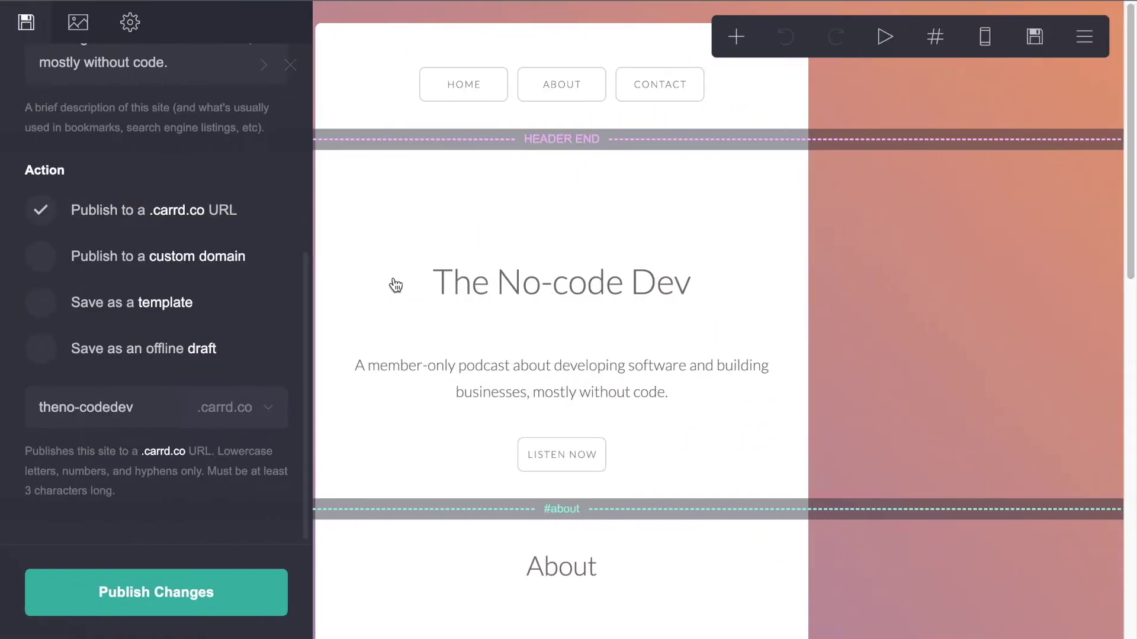
Step: Add data-ms-show="auth" to the Episode links container, editing the pasted free example to auth
{"action": "left_click", "coordinate": [903, 311]}
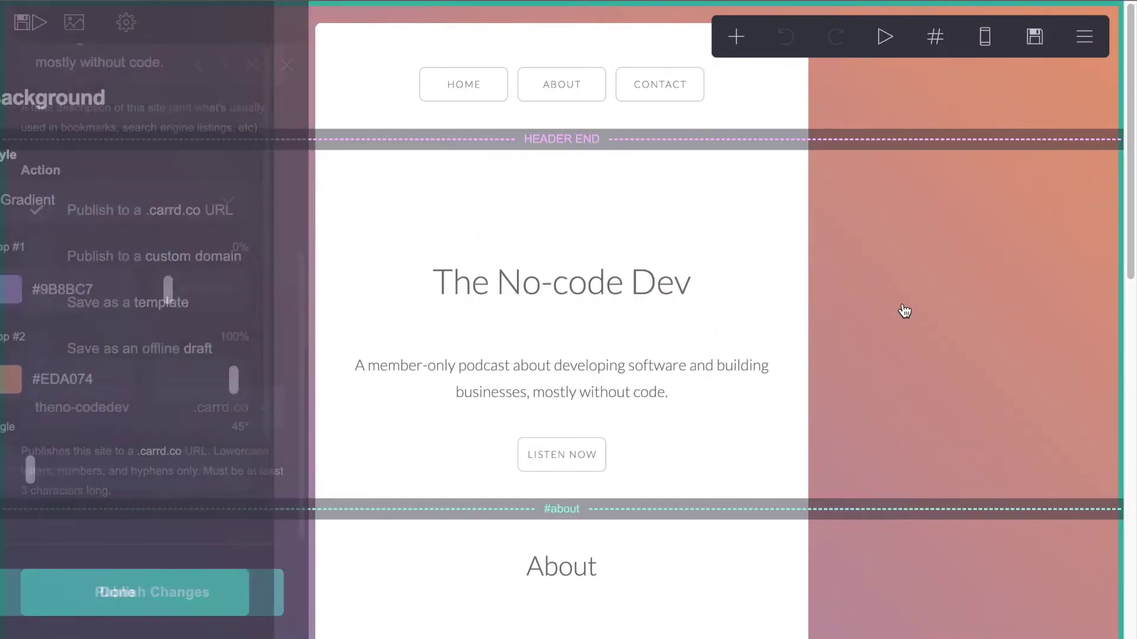
{"action": "scroll", "coordinate": [905, 311], "scroll_direction": "down", "scroll_amount": 10}
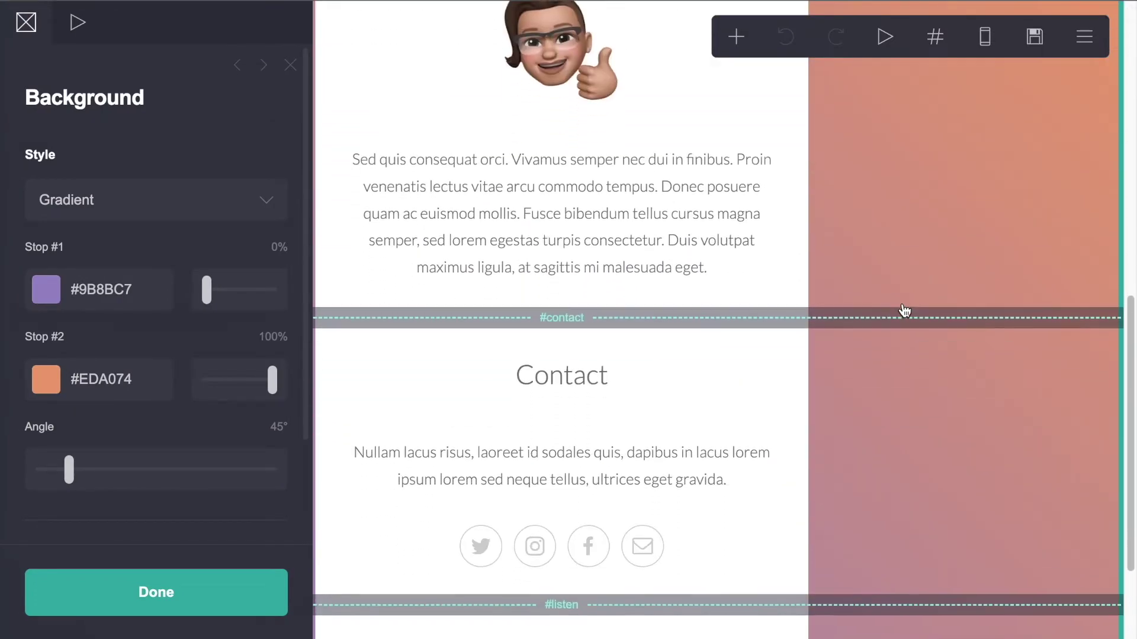
{"action": "scroll", "coordinate": [815, 360], "scroll_direction": "down", "scroll_amount": 3}
{"action": "left_click", "coordinate": [573, 508]}
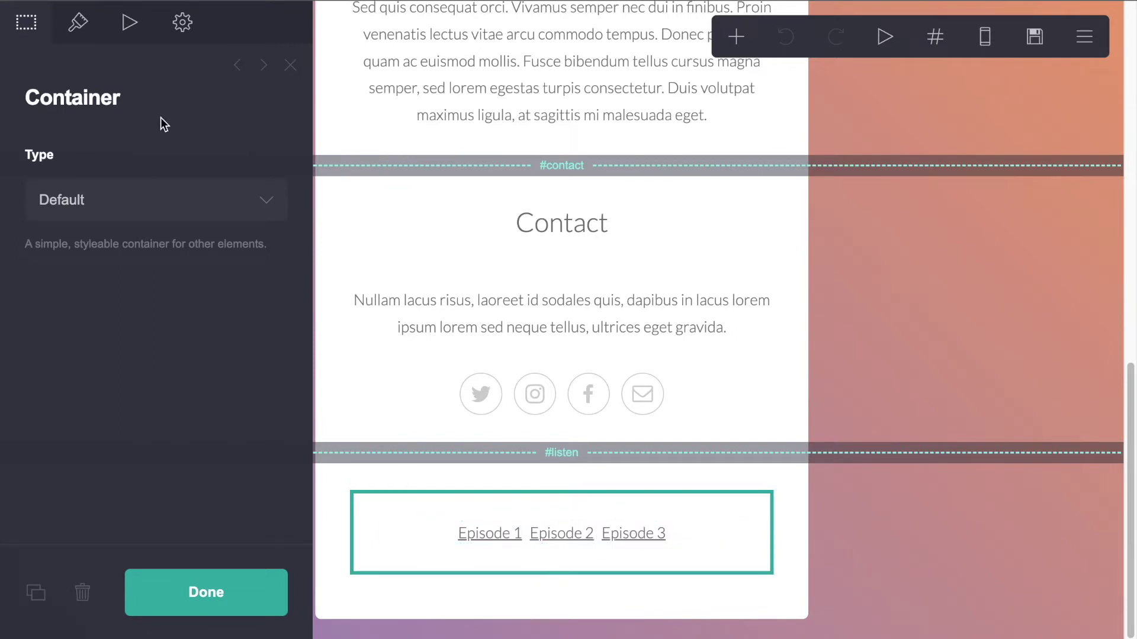
{"action": "left_click", "coordinate": [182, 23]}
{"action": "scroll", "coordinate": [131, 323], "scroll_direction": "down", "scroll_amount": 3}
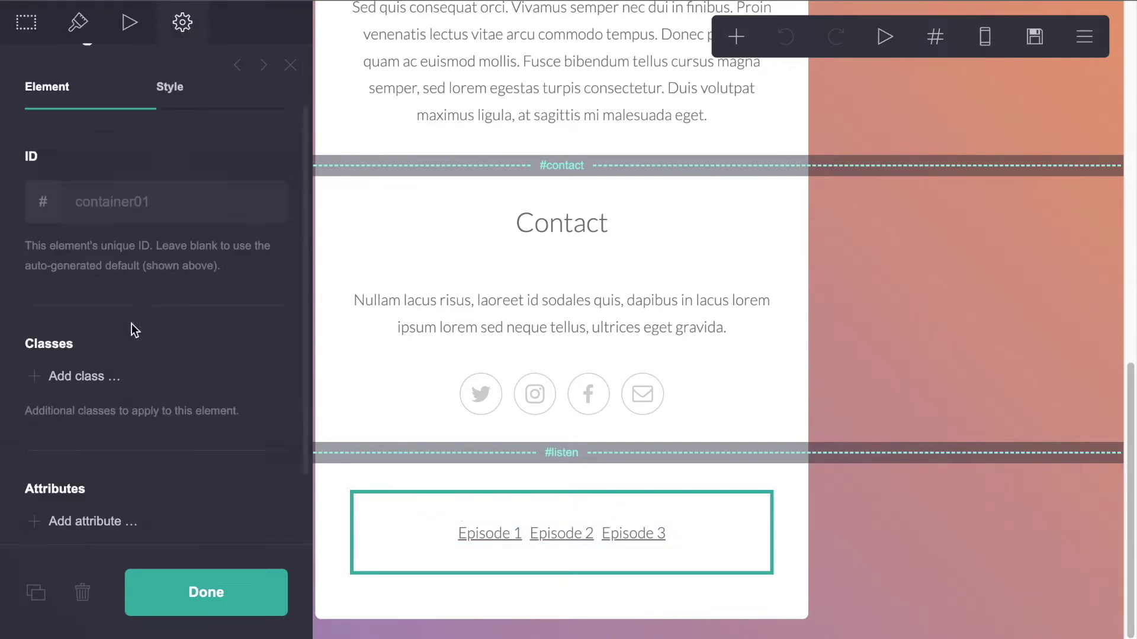
{"action": "left_click", "coordinate": [106, 438]}
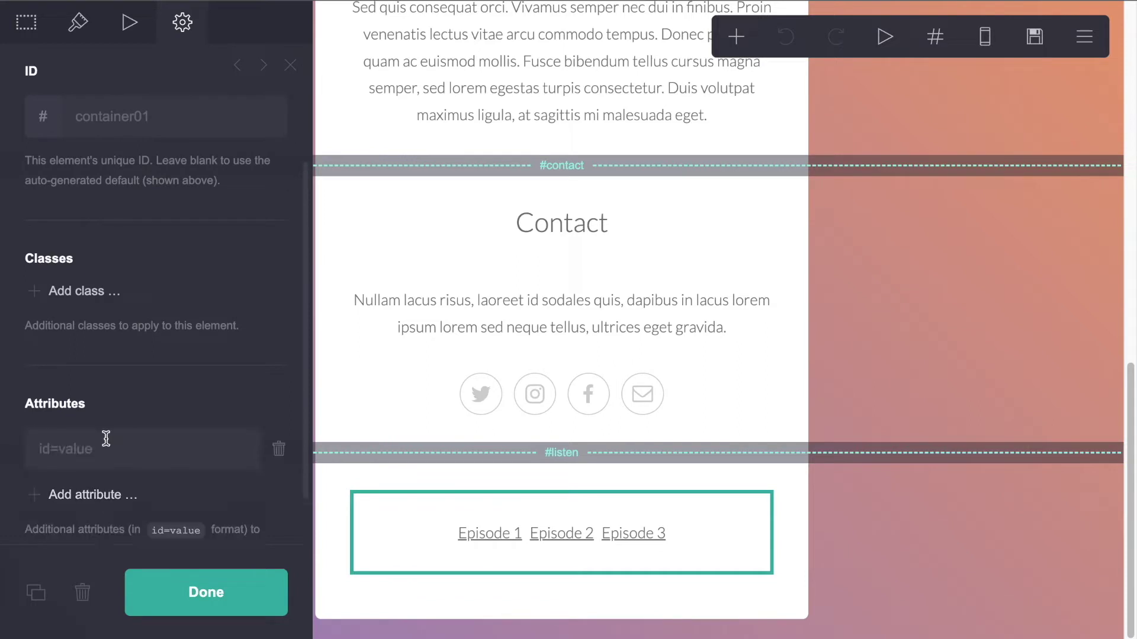
{"action": "left_click", "coordinate": [106, 438]}
{"action": "key", "text": "ctrl+v"}
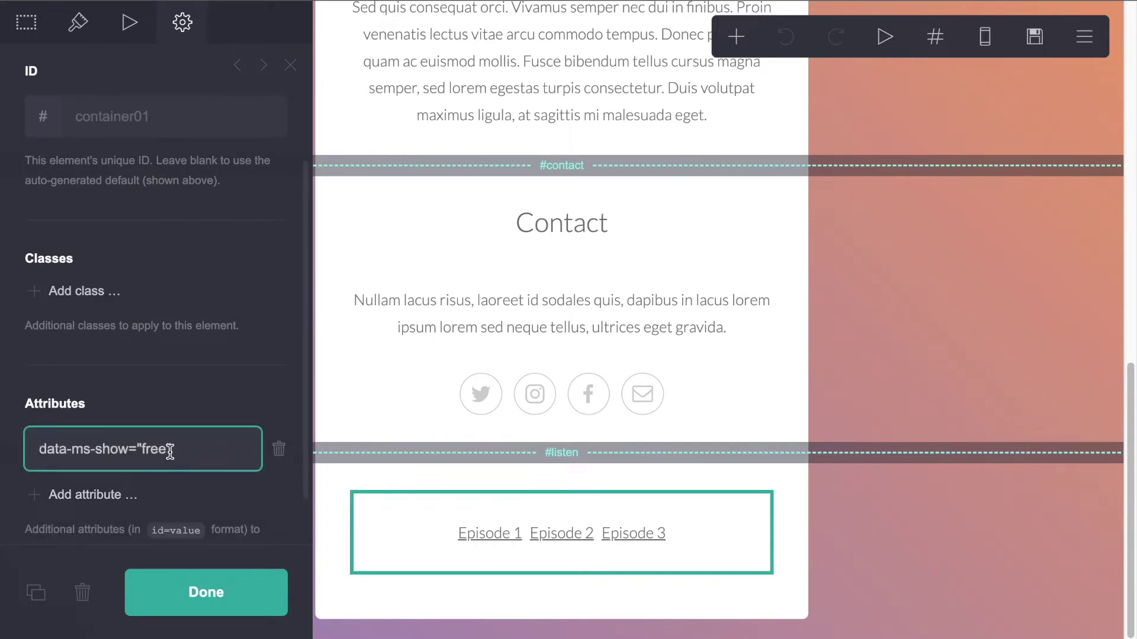
{"action": "key", "text": "BackSpace"}
{"action": "key", "text": "BackSpace"}
{"action": "key", "text": "BackSpace"}
{"action": "key", "text": "BackSpace"}
{"action": "type", "text": "auth"}
{"action": "left_click", "coordinate": [204, 595]}
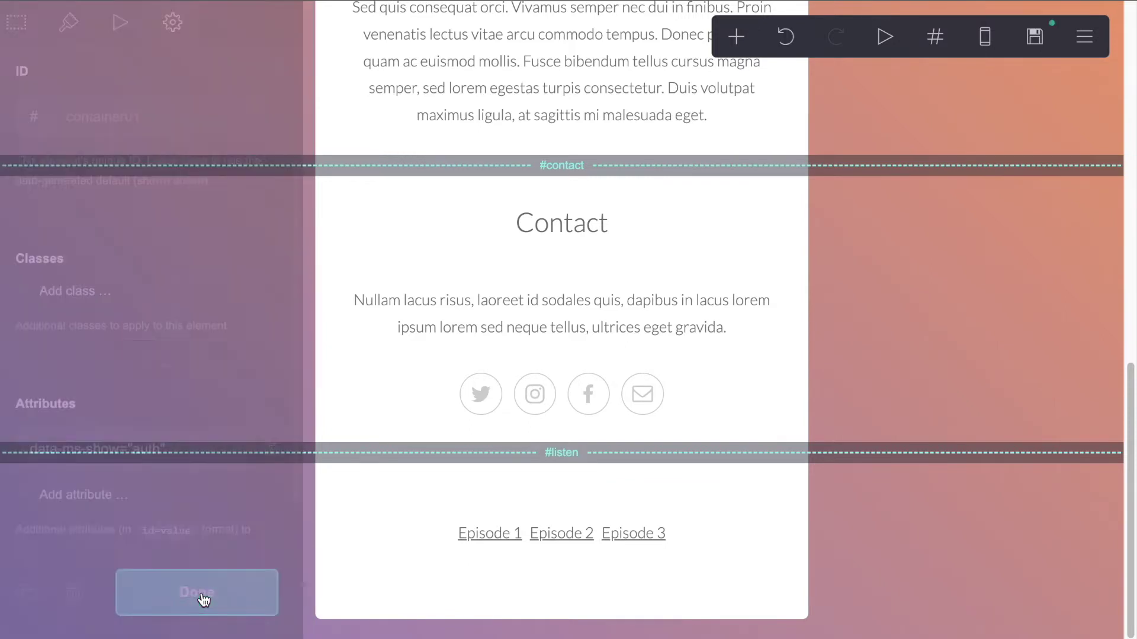
Step: Publish the changes to theno-codedev.carrd.co and dismiss the Done! confirmation
{"action": "left_click", "coordinate": [1034, 37]}
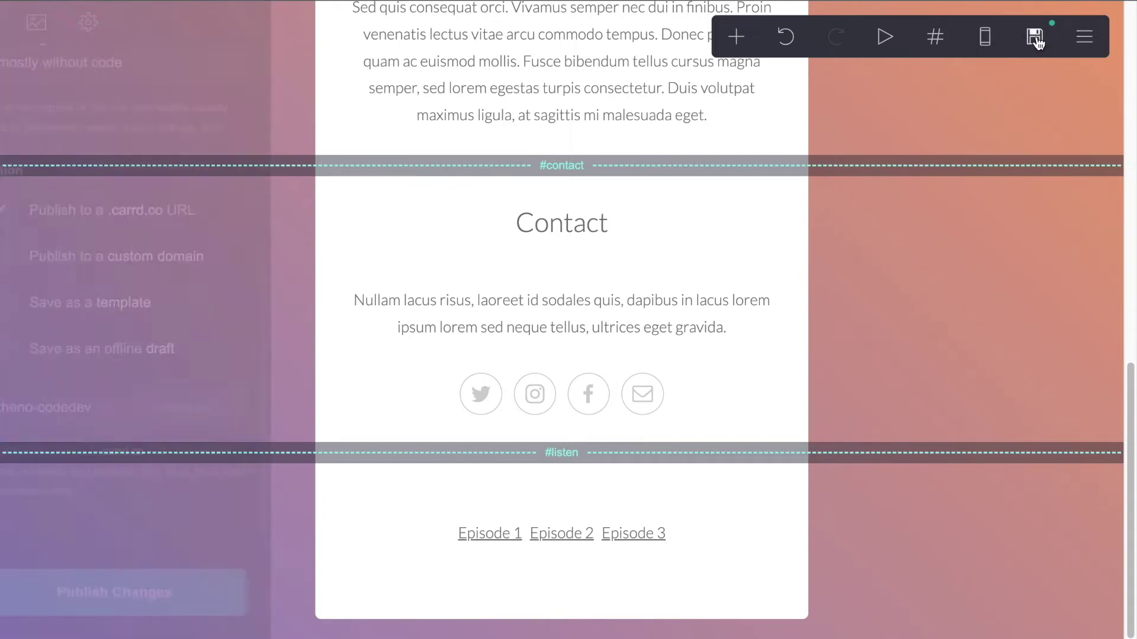
{"action": "left_click", "coordinate": [180, 597]}
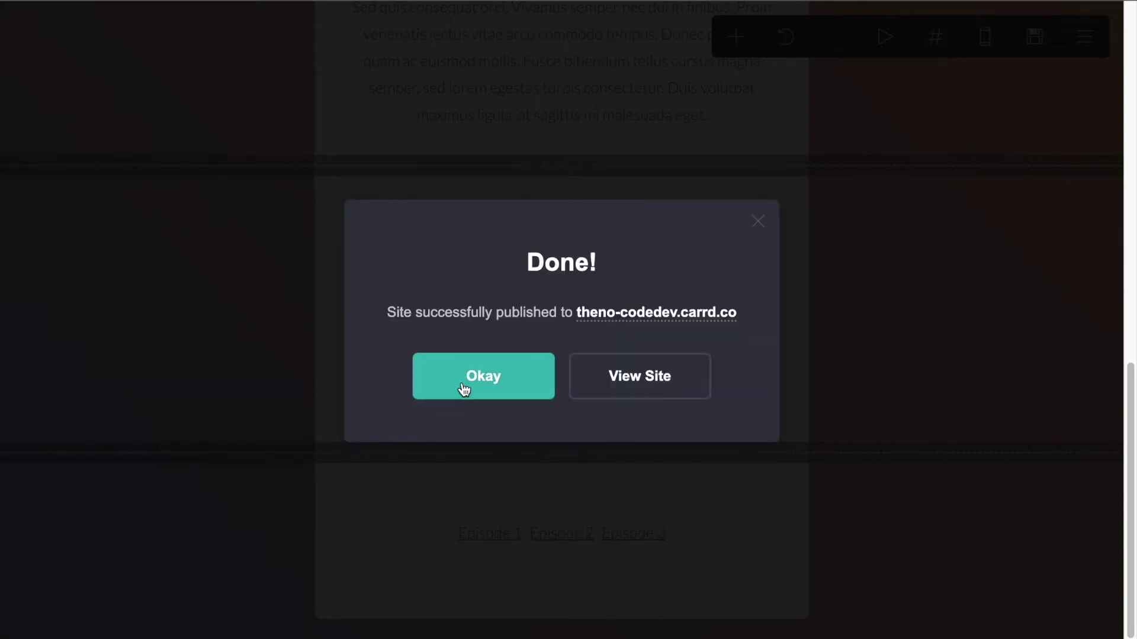
{"action": "left_click", "coordinate": [464, 386]}
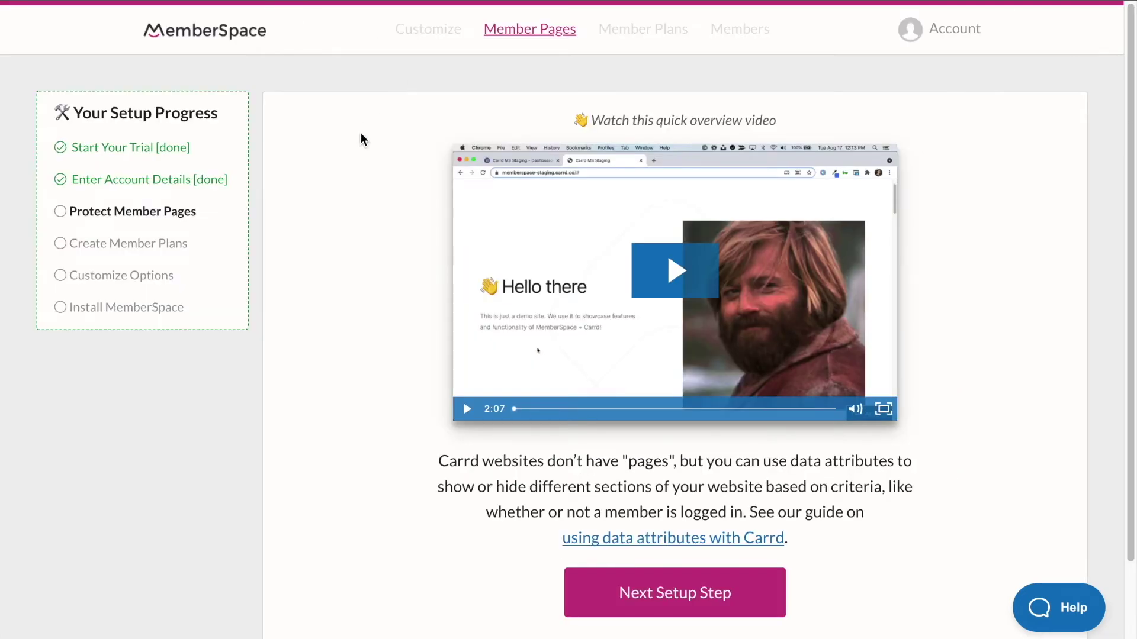
Step: Advance to Member Plans and start a new plan of type Free (no payment)
{"action": "left_click", "coordinate": [655, 605]}
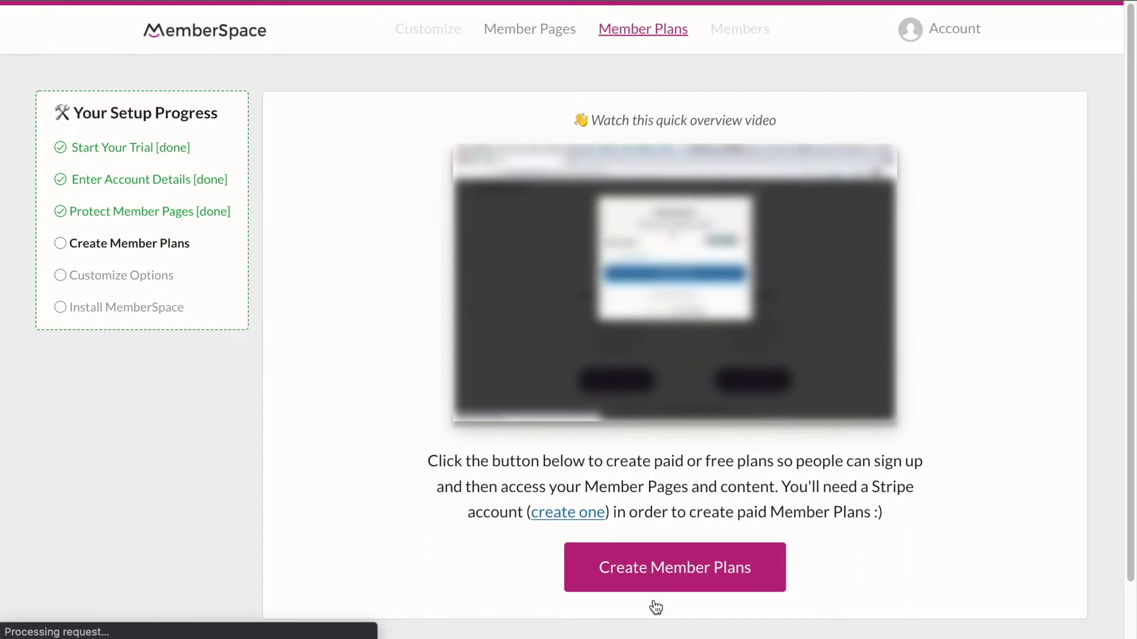
{"action": "left_click", "coordinate": [654, 569]}
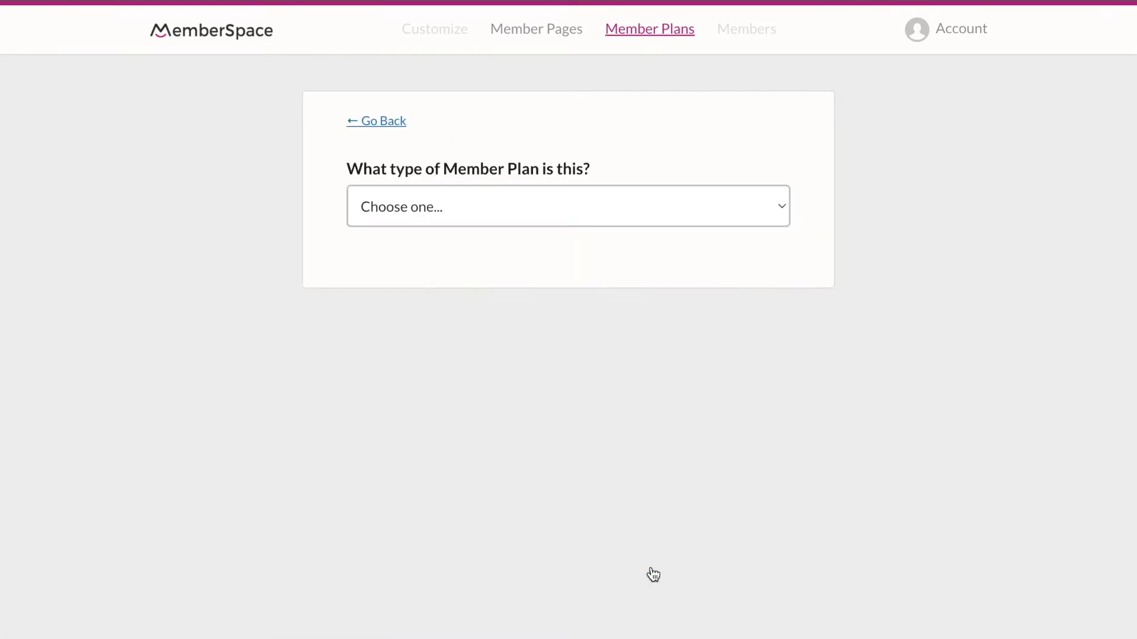
{"action": "left_click", "coordinate": [582, 201]}
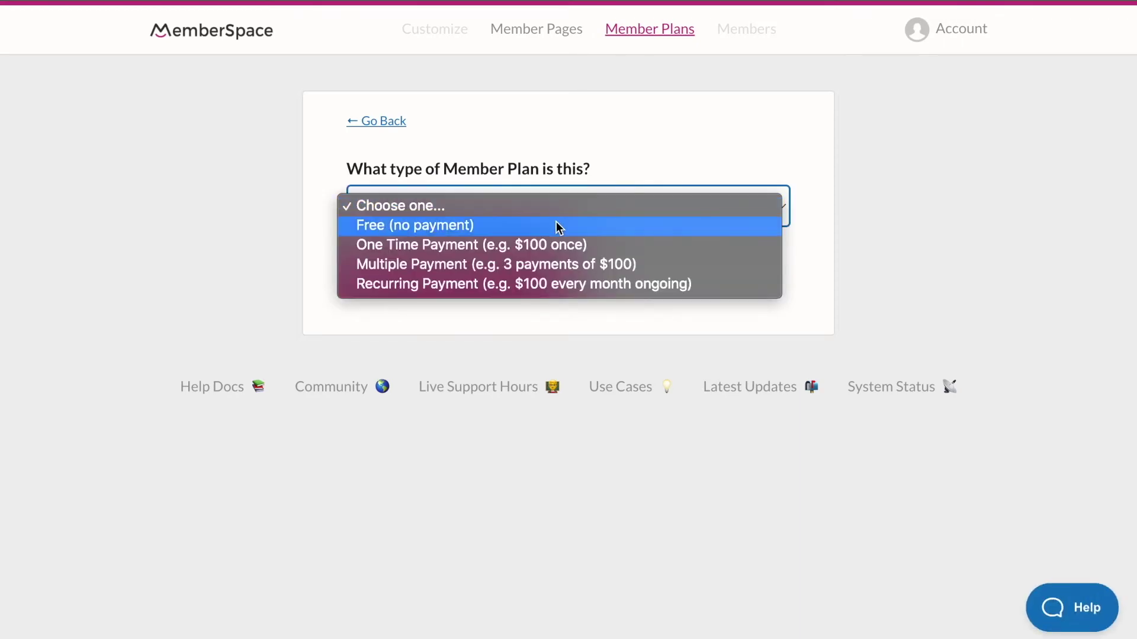
{"action": "left_click", "coordinate": [556, 222]}
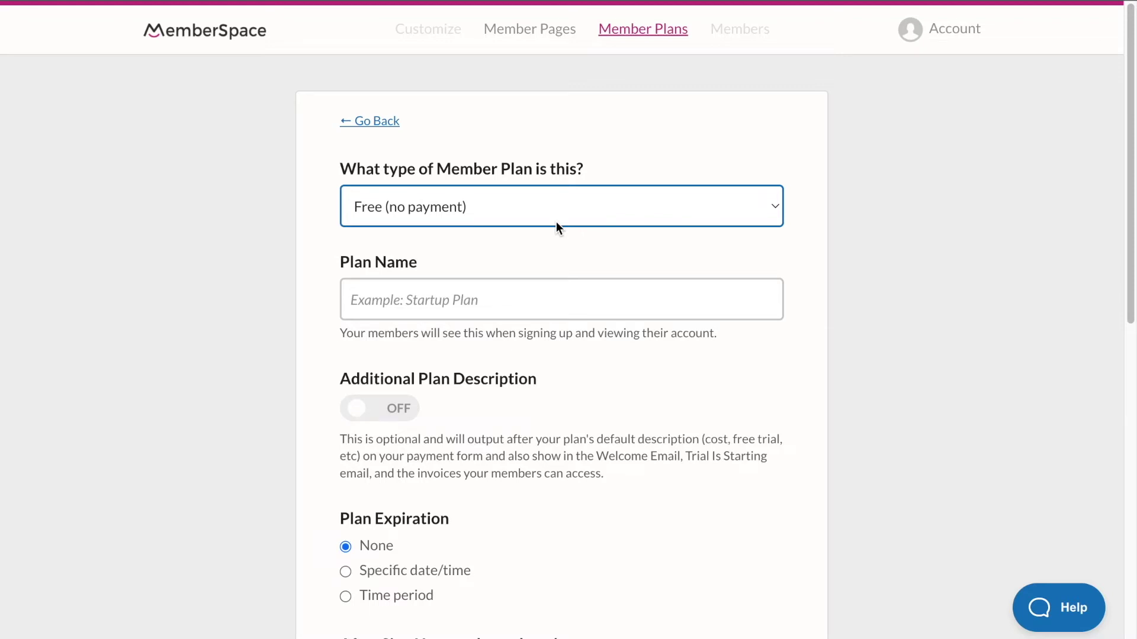
Step: Create a plan named 'Free' with After Sign Up URL ending '/#listen'
{"action": "left_click", "coordinate": [395, 293]}
{"action": "type", "text": "Free"}
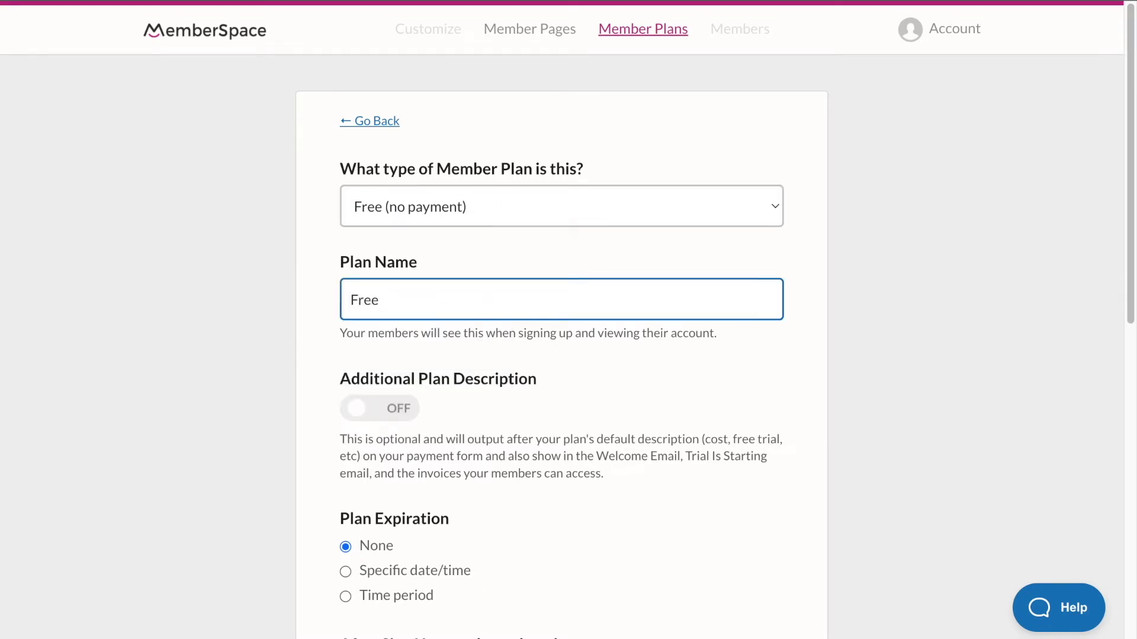
{"action": "scroll", "coordinate": [454, 353], "scroll_direction": "down", "scroll_amount": 3}
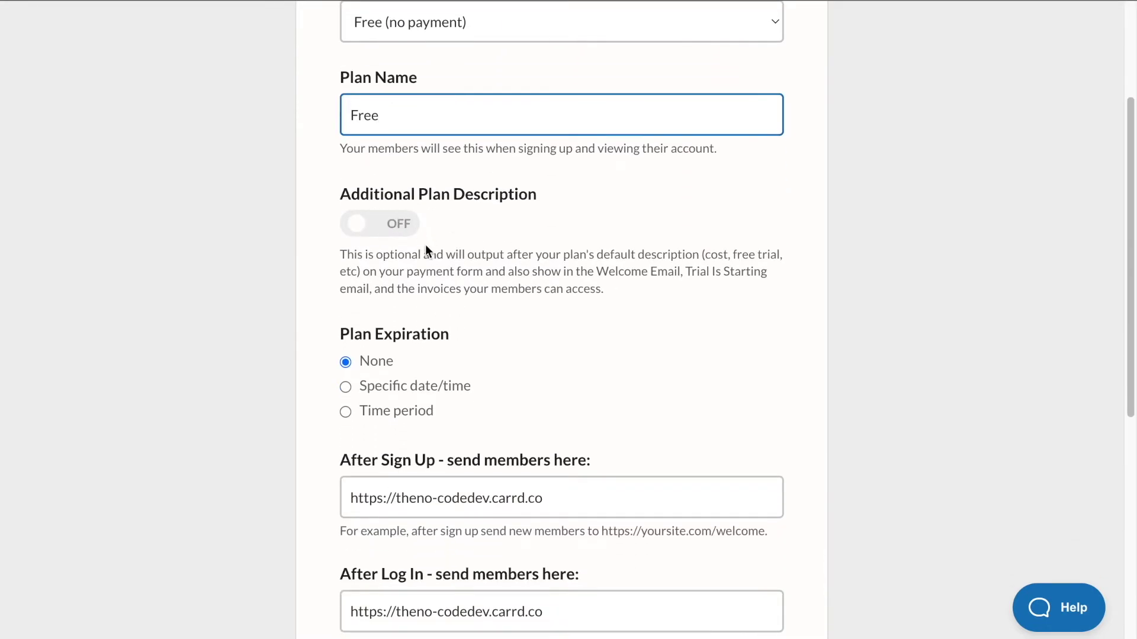
{"action": "scroll", "coordinate": [428, 332], "scroll_direction": "down", "scroll_amount": 1}
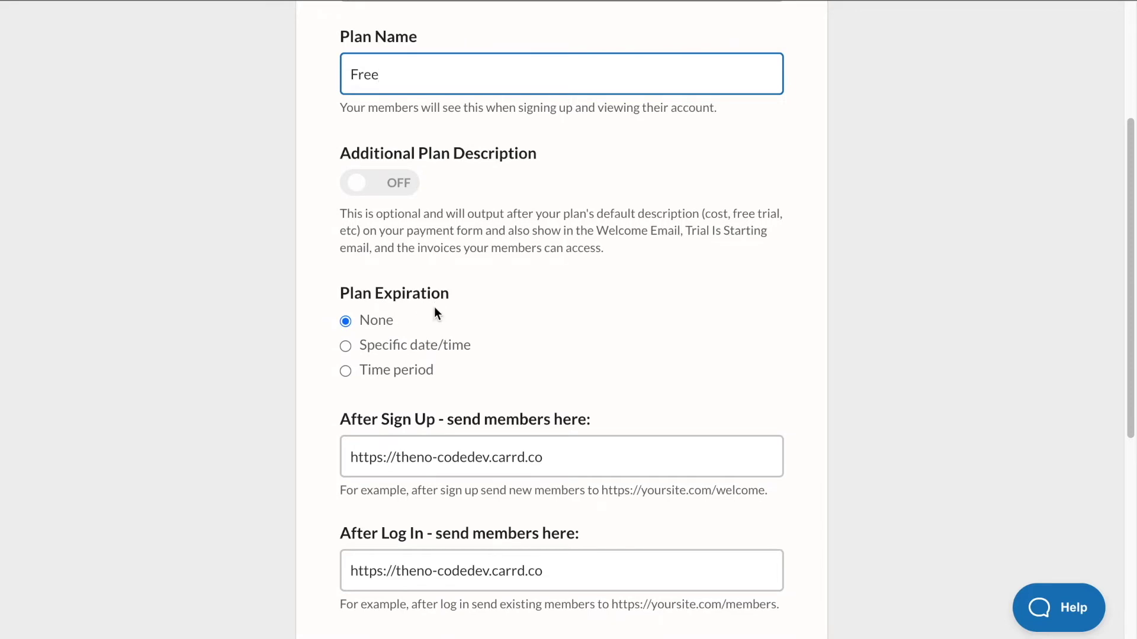
{"action": "scroll", "coordinate": [435, 306], "scroll_direction": "down", "scroll_amount": 2}
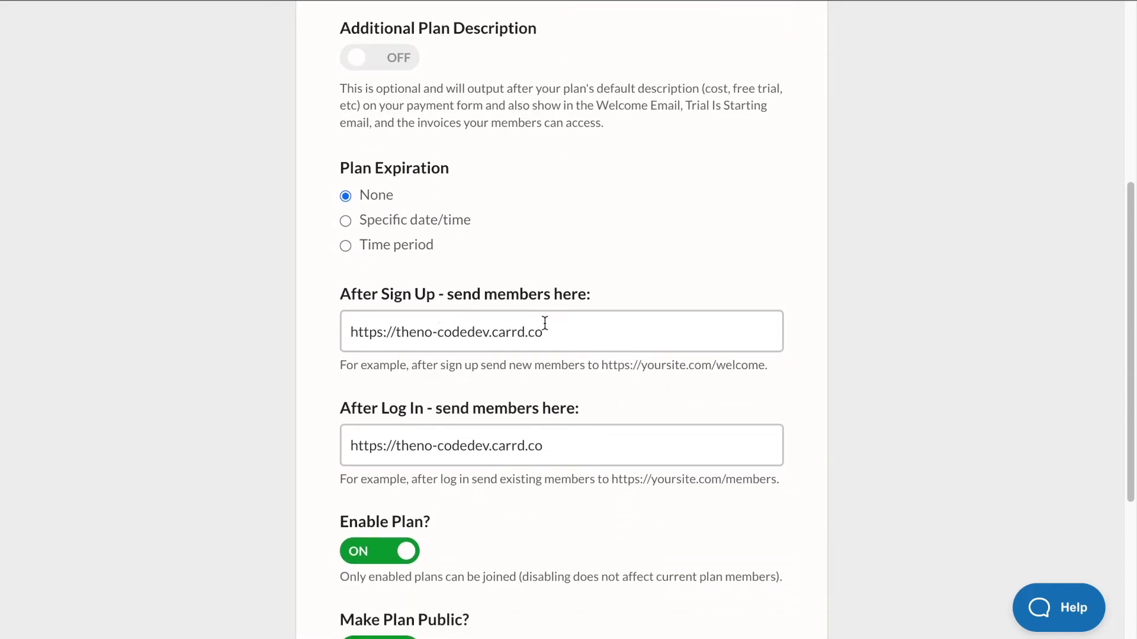
{"action": "left_click", "coordinate": [576, 333]}
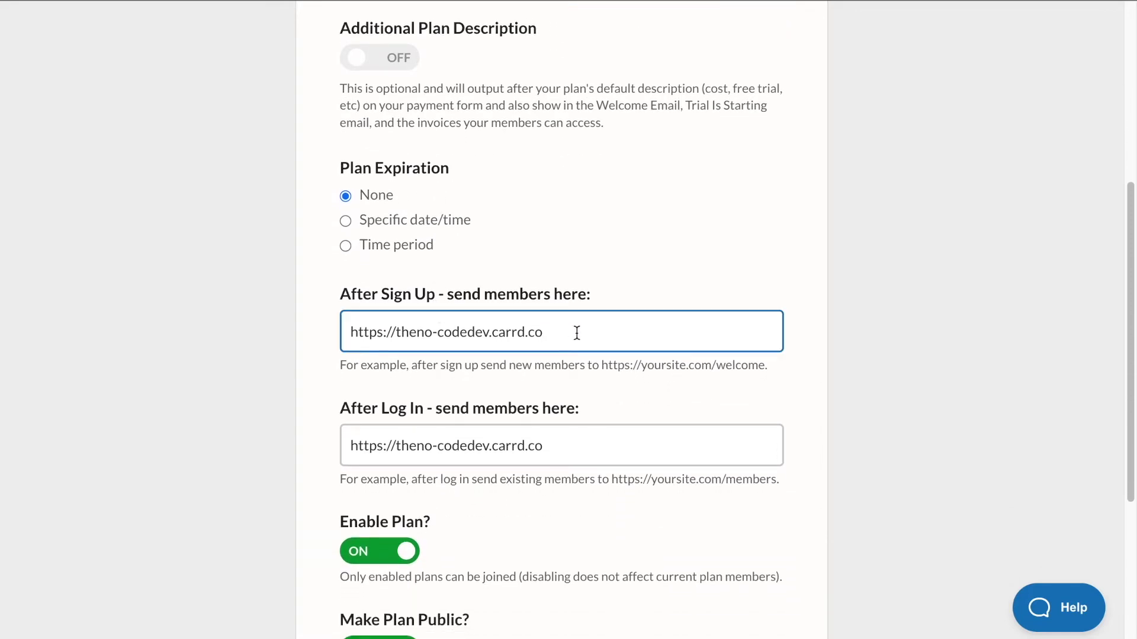
{"action": "type", "text": "/#listen"}
{"action": "left_click", "coordinate": [578, 448]}
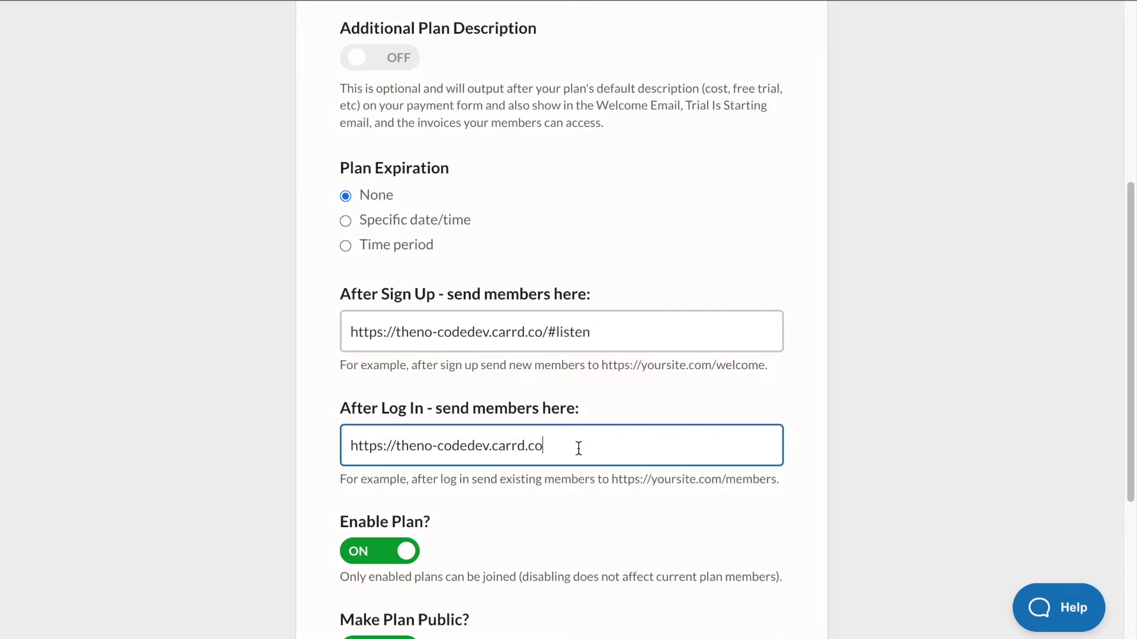
{"action": "type", "text": "/#listen"}
{"action": "scroll", "coordinate": [622, 450], "scroll_direction": "down", "scroll_amount": 3}
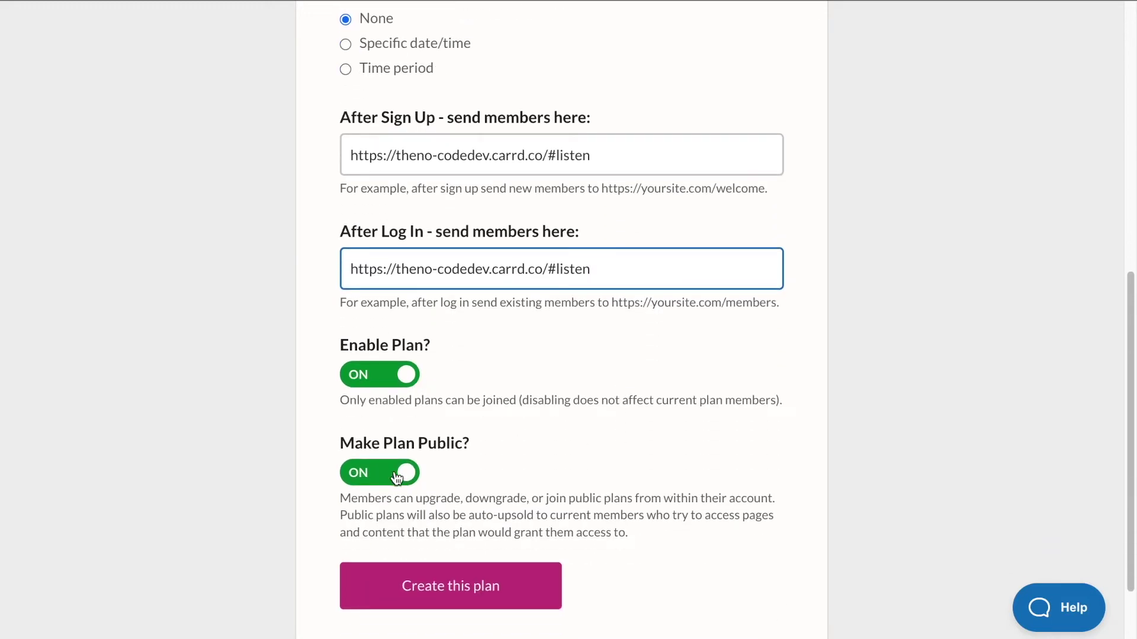
{"action": "scroll", "coordinate": [467, 475], "scroll_direction": "up", "scroll_amount": 1}
{"action": "scroll", "coordinate": [467, 474], "scroll_direction": "down", "scroll_amount": 1}
{"action": "left_click", "coordinate": [460, 560]}
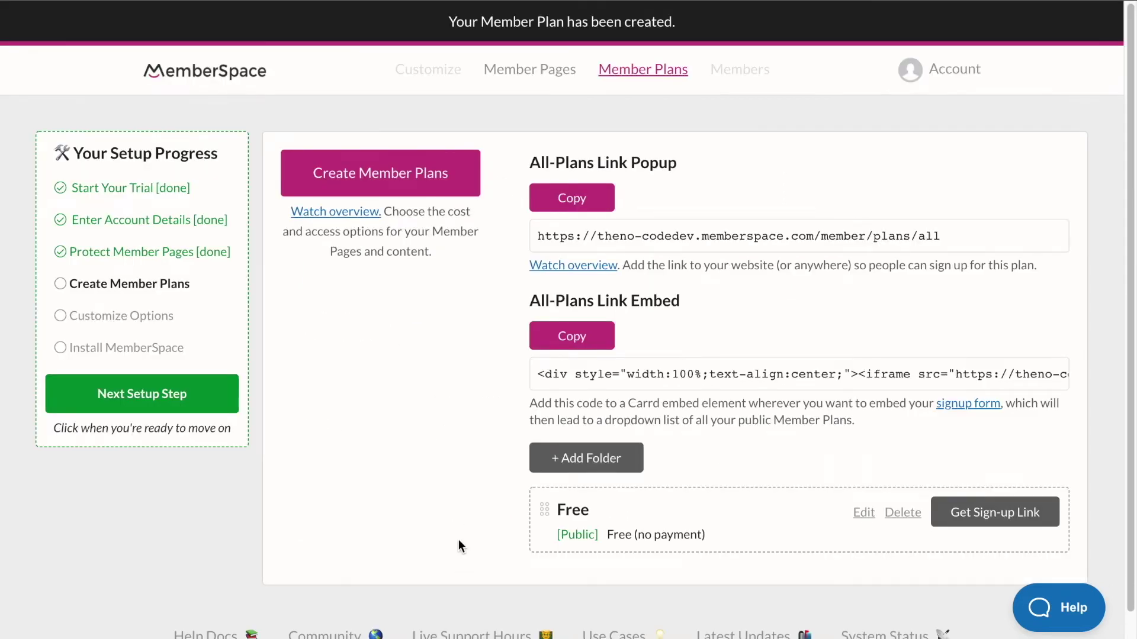
Step: Copy the Free plan's sign-up link and return to the Carrd editor
{"action": "left_click", "coordinate": [974, 516]}
{"action": "scroll", "coordinate": [994, 515], "scroll_direction": "down", "scroll_amount": 2}
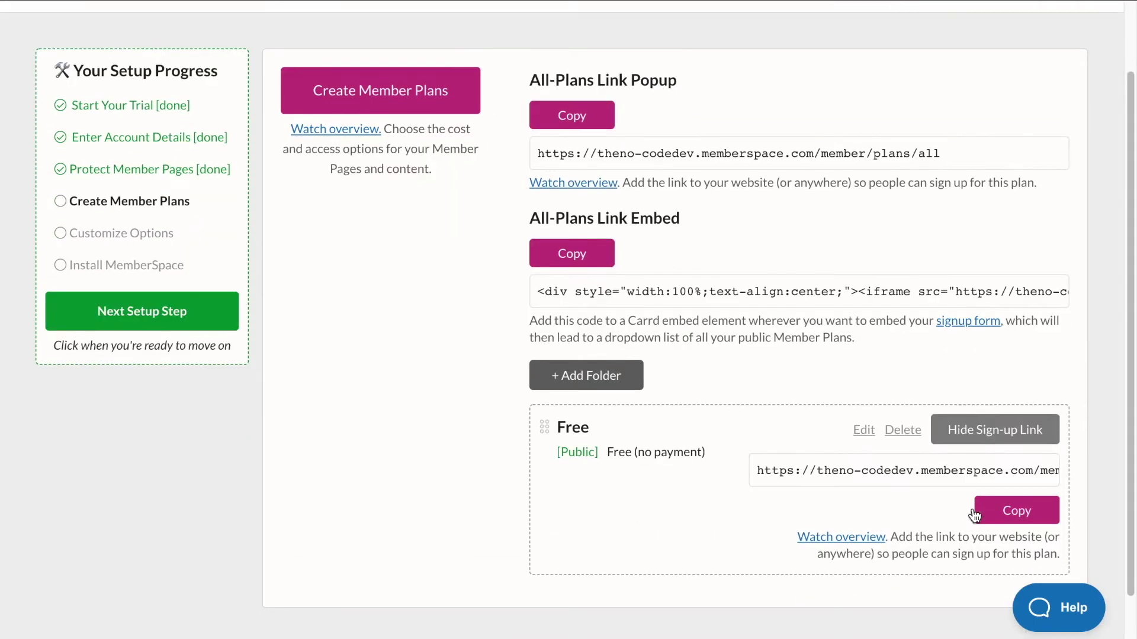
{"action": "left_click", "coordinate": [1005, 512]}
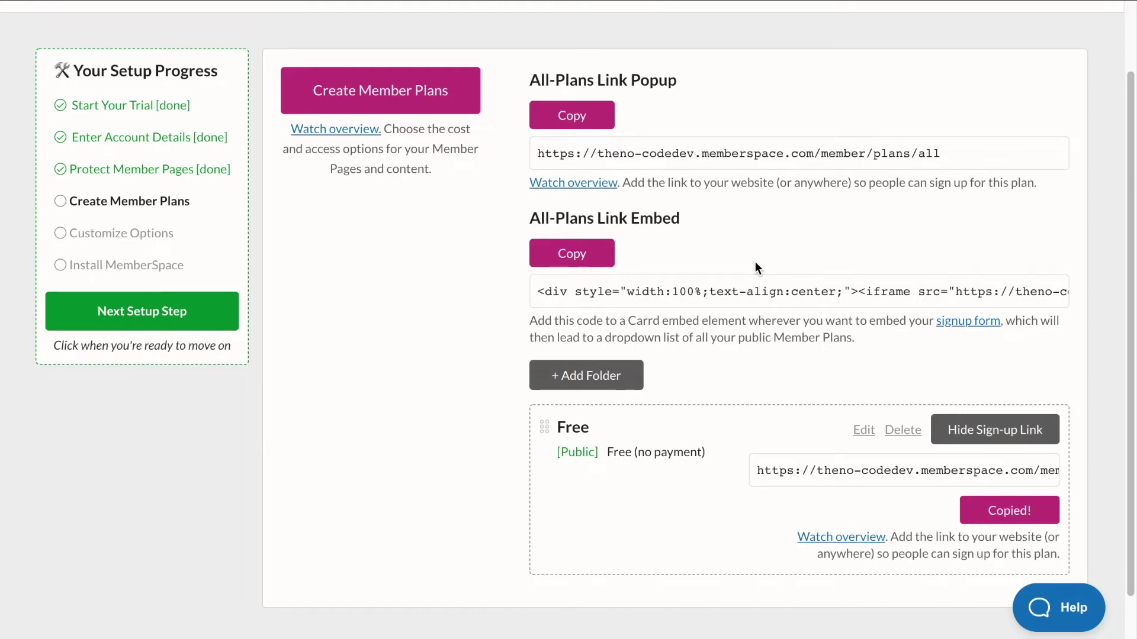
{"action": "key", "text": "ctrl+Left"}
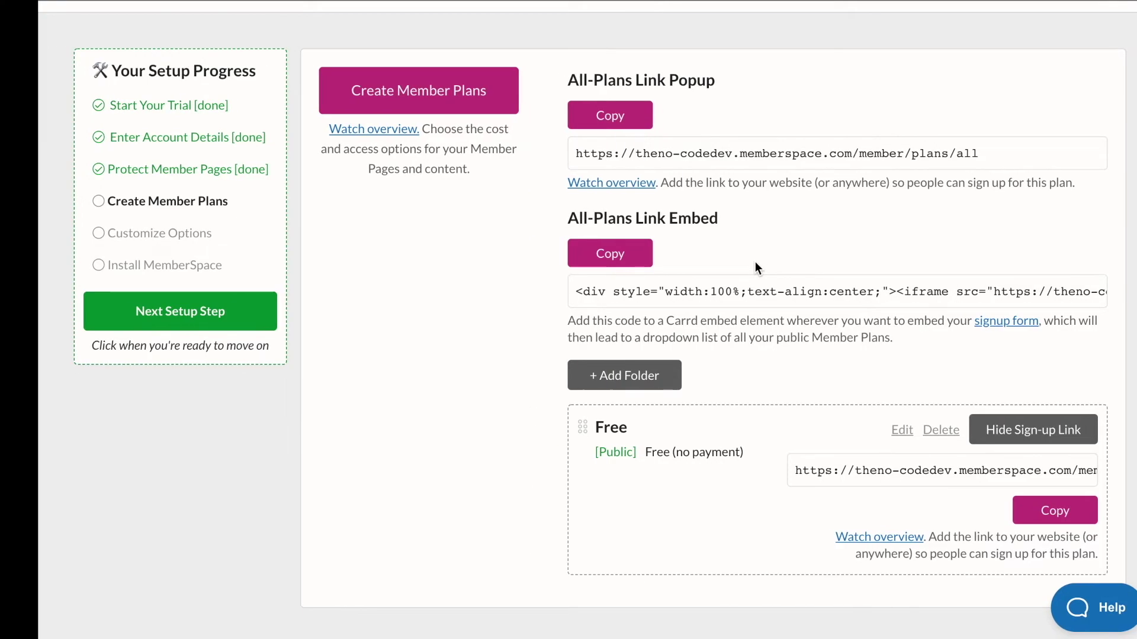
Step: Duplicate the Listen Now buttons block and relabel the copy 'Sign Up'
{"action": "scroll", "coordinate": [755, 264], "scroll_direction": "up", "scroll_amount": 5}
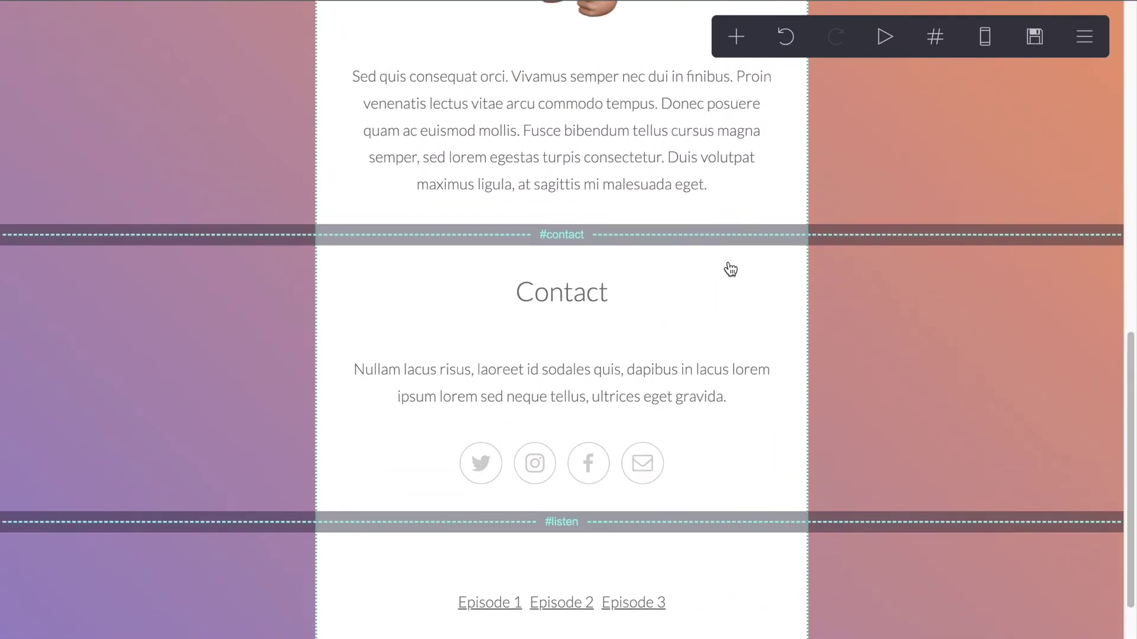
{"action": "scroll", "coordinate": [730, 269], "scroll_direction": "up", "scroll_amount": 5}
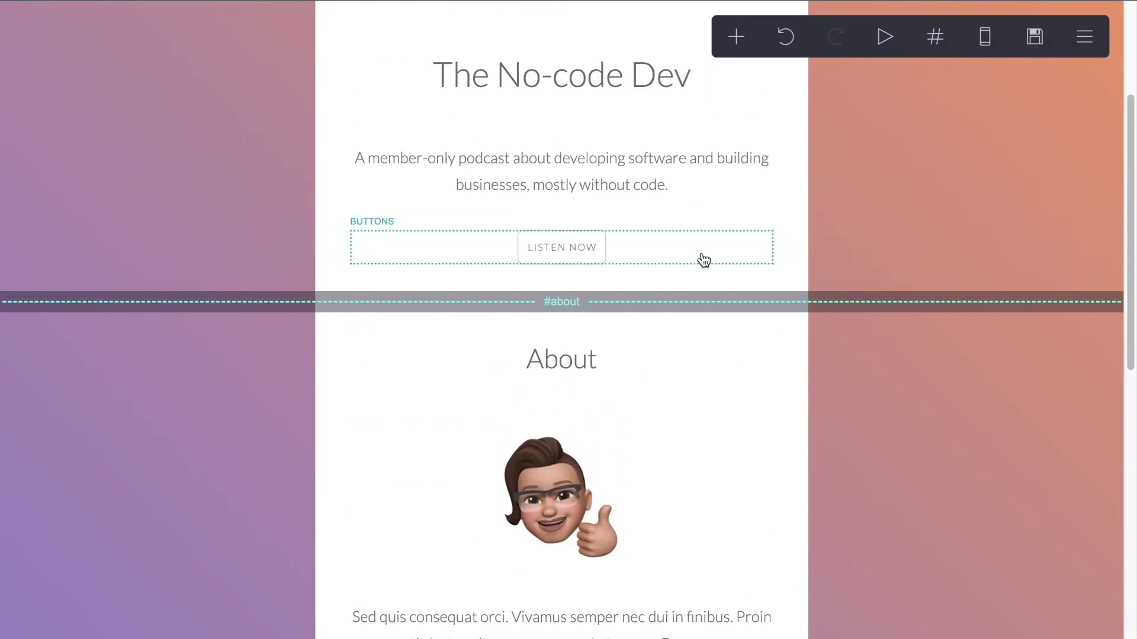
{"action": "left_click", "coordinate": [629, 249]}
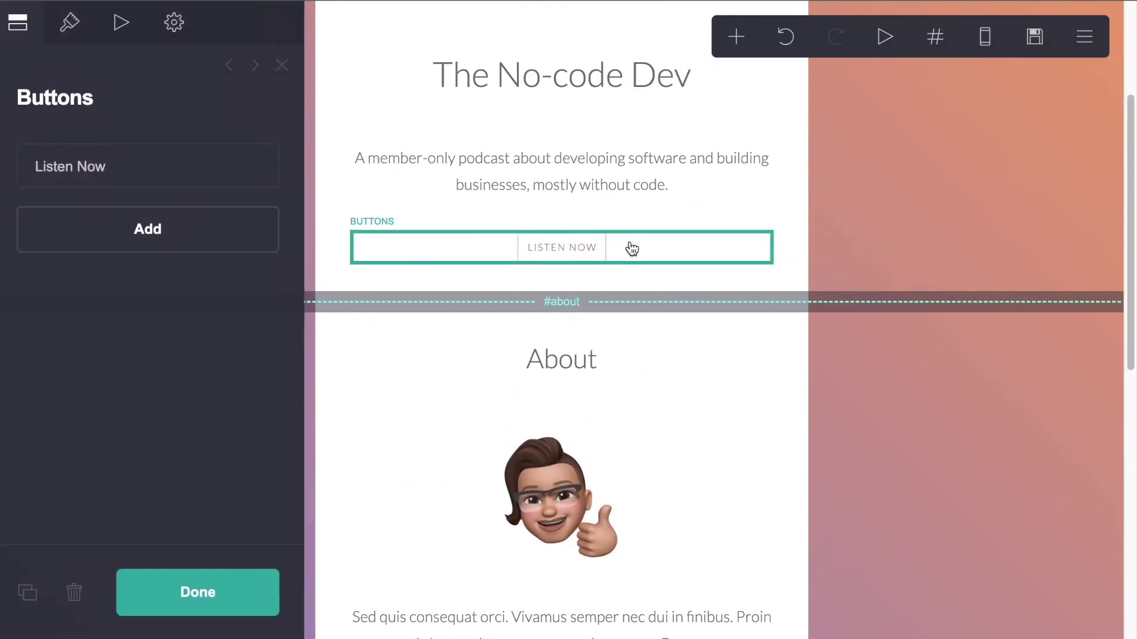
{"action": "left_click", "coordinate": [148, 166]}
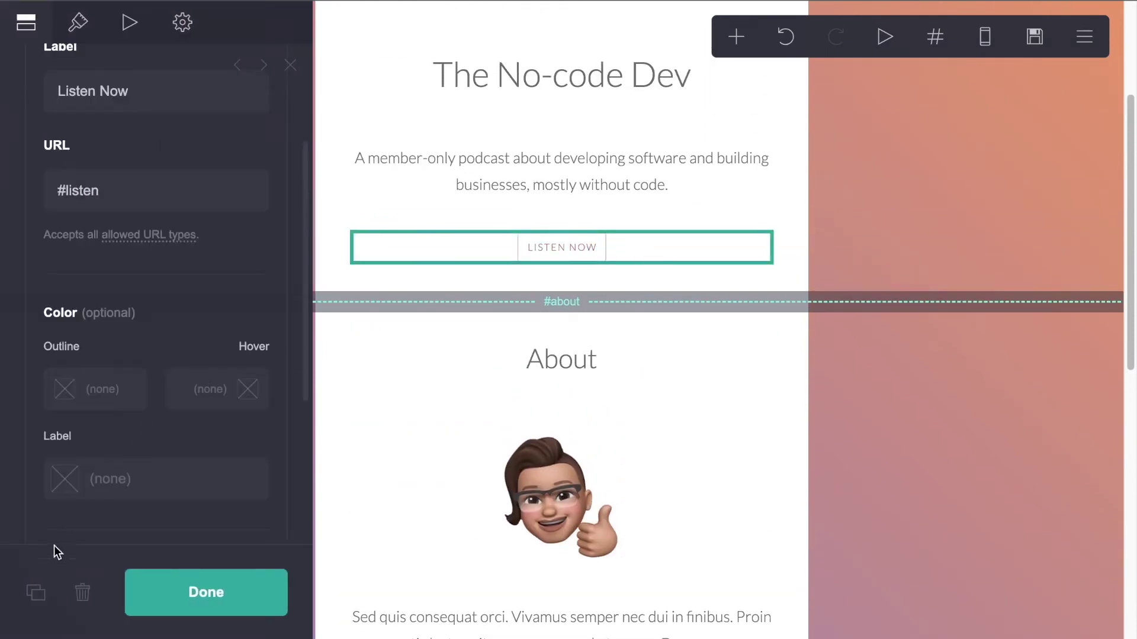
{"action": "left_click", "coordinate": [36, 594]}
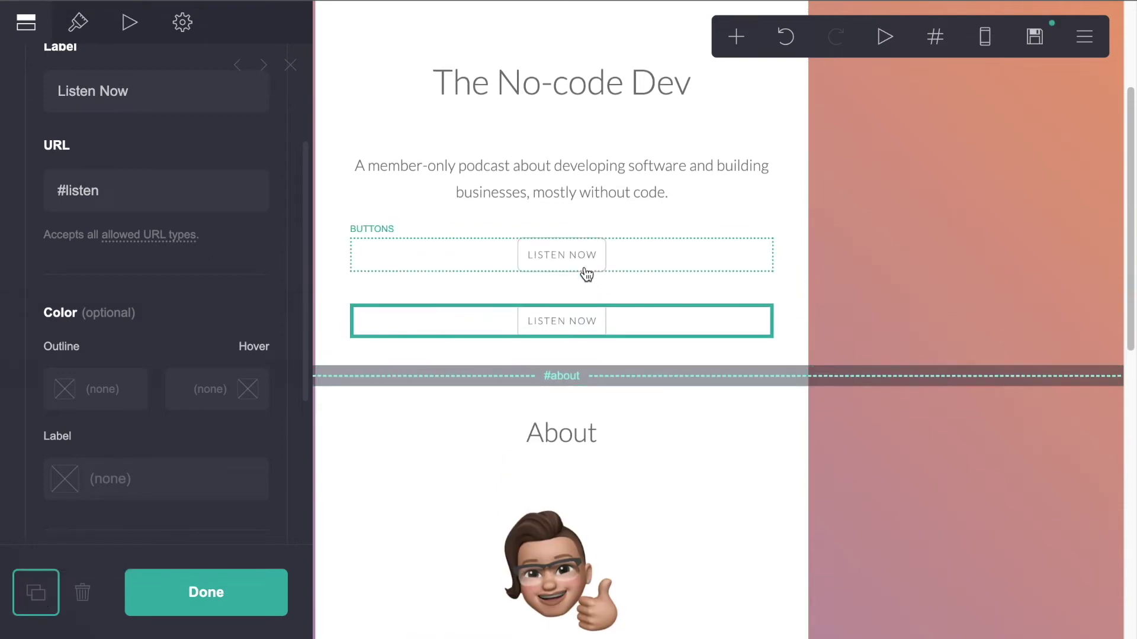
{"action": "scroll", "coordinate": [136, 177], "scroll_direction": "up", "scroll_amount": 4}
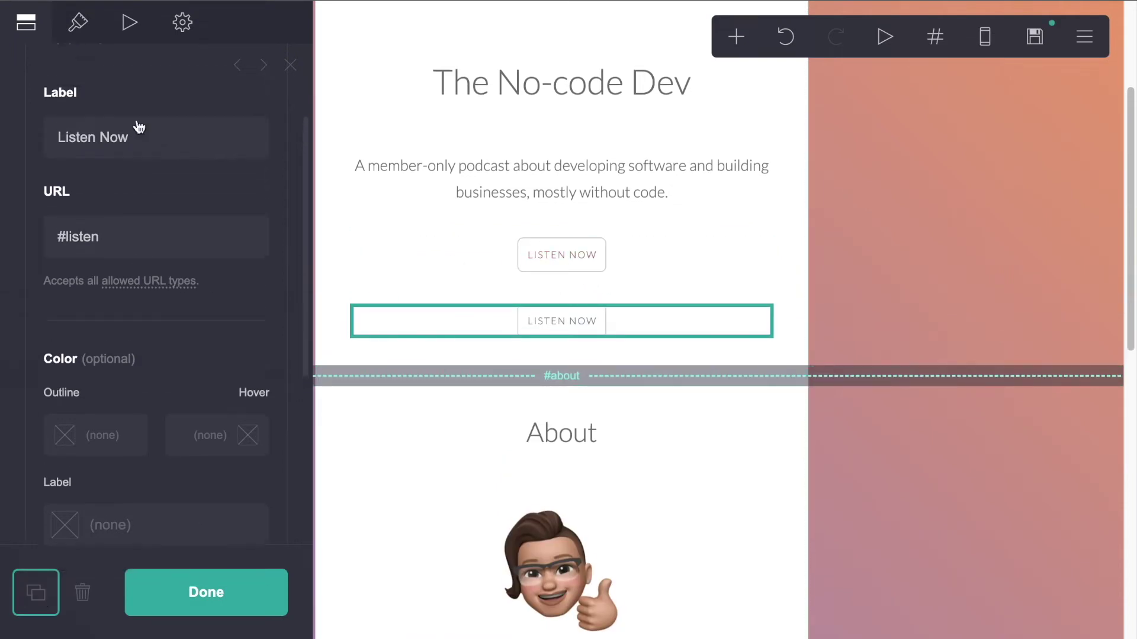
{"action": "left_click", "coordinate": [138, 265]}
{"action": "key", "text": "alt+shift+Left"}
{"action": "key", "text": "alt+shift+Left"}
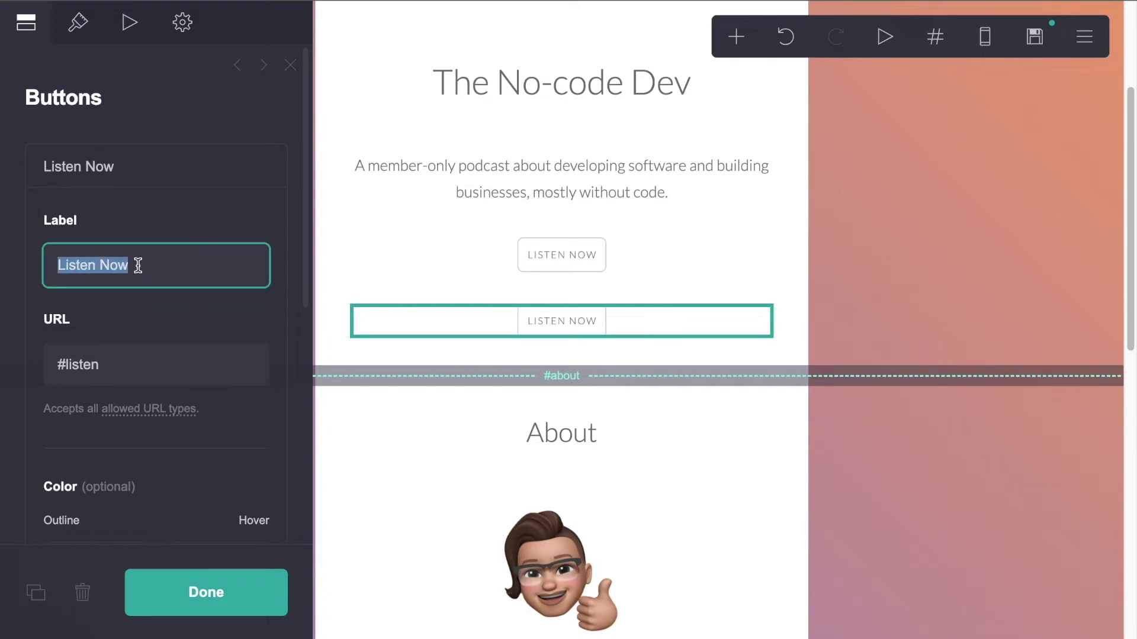
{"action": "type", "text": "Sign Up"}
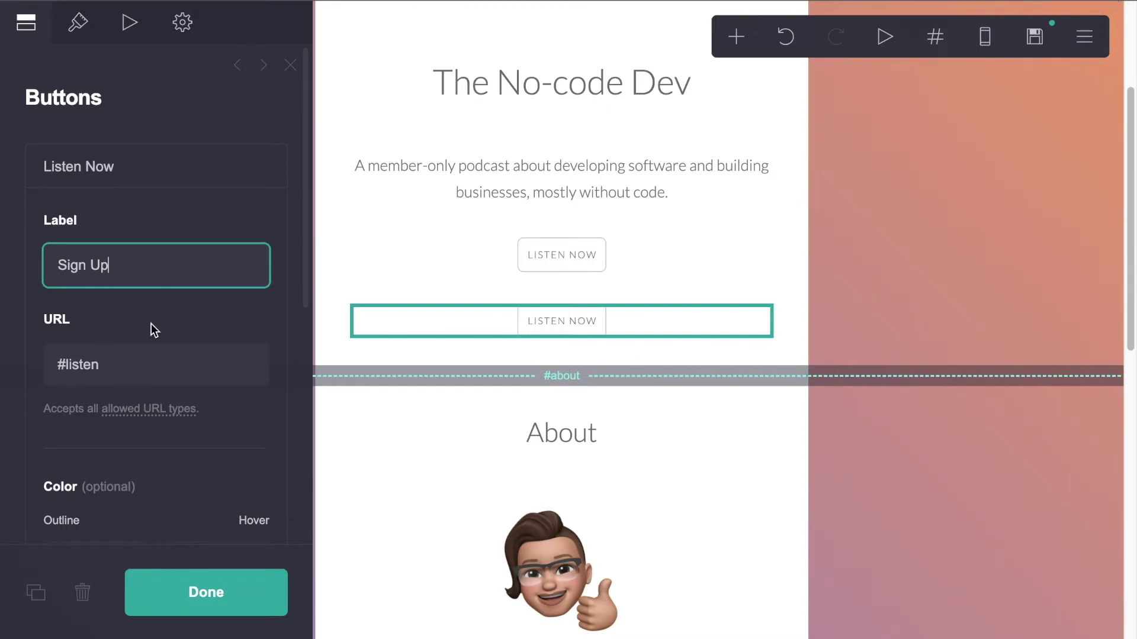
Step: Link the Sign Up button to the Free plan sign-up URL and move it above Listen Now
{"action": "left_click", "coordinate": [135, 365]}
{"action": "key", "text": "super+v"}
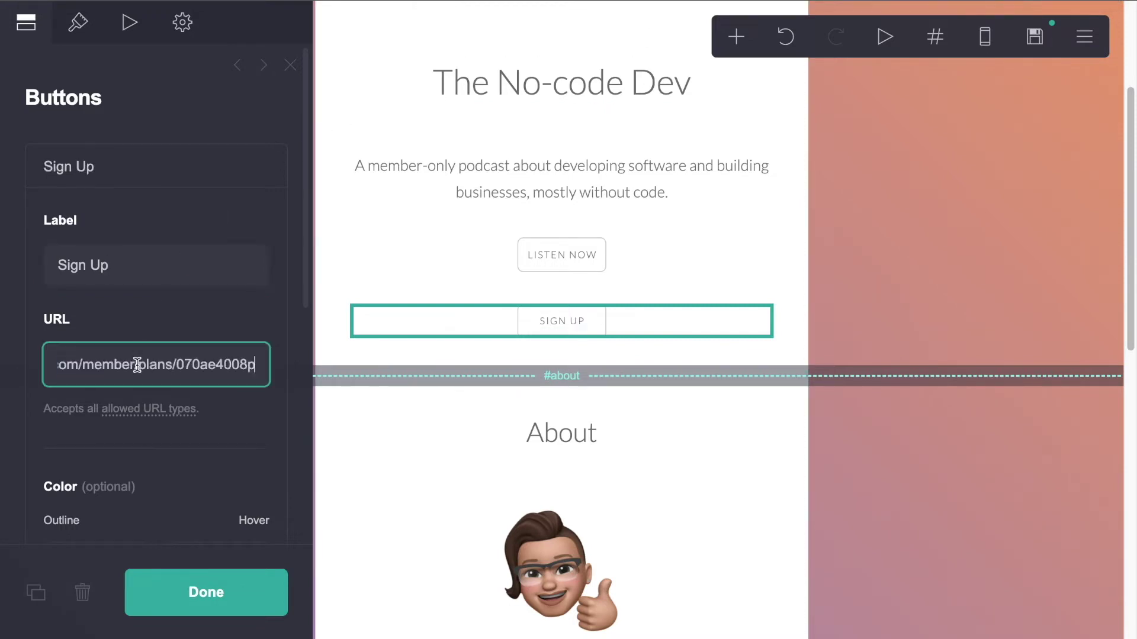
{"action": "scroll", "coordinate": [200, 370], "scroll_direction": "down", "scroll_amount": 2}
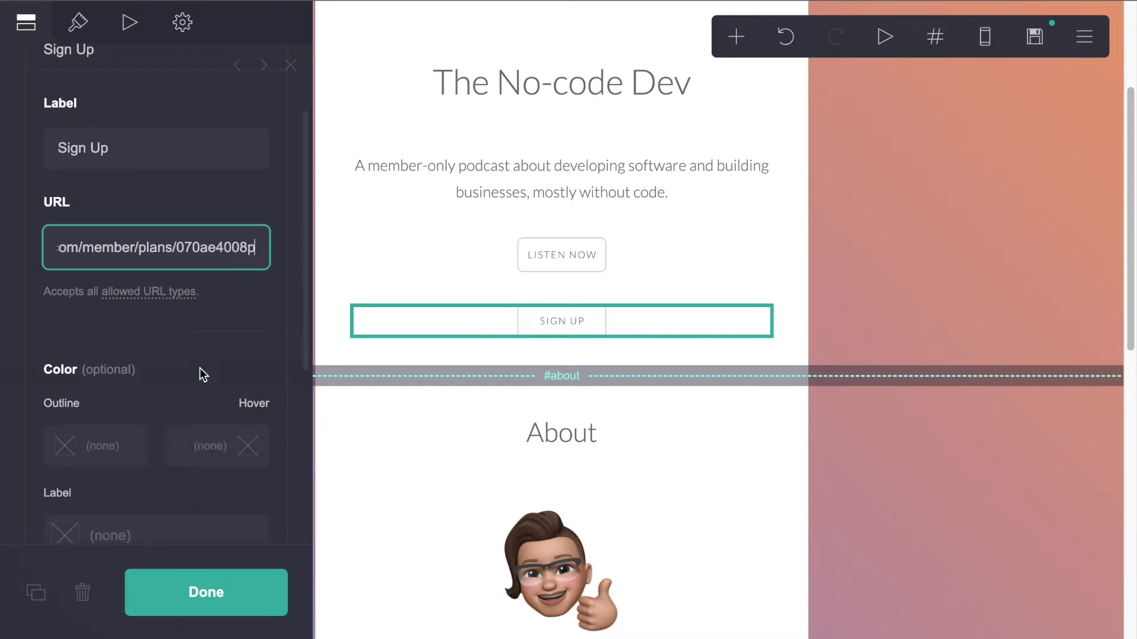
{"action": "scroll", "coordinate": [201, 372], "scroll_direction": "down", "scroll_amount": 6}
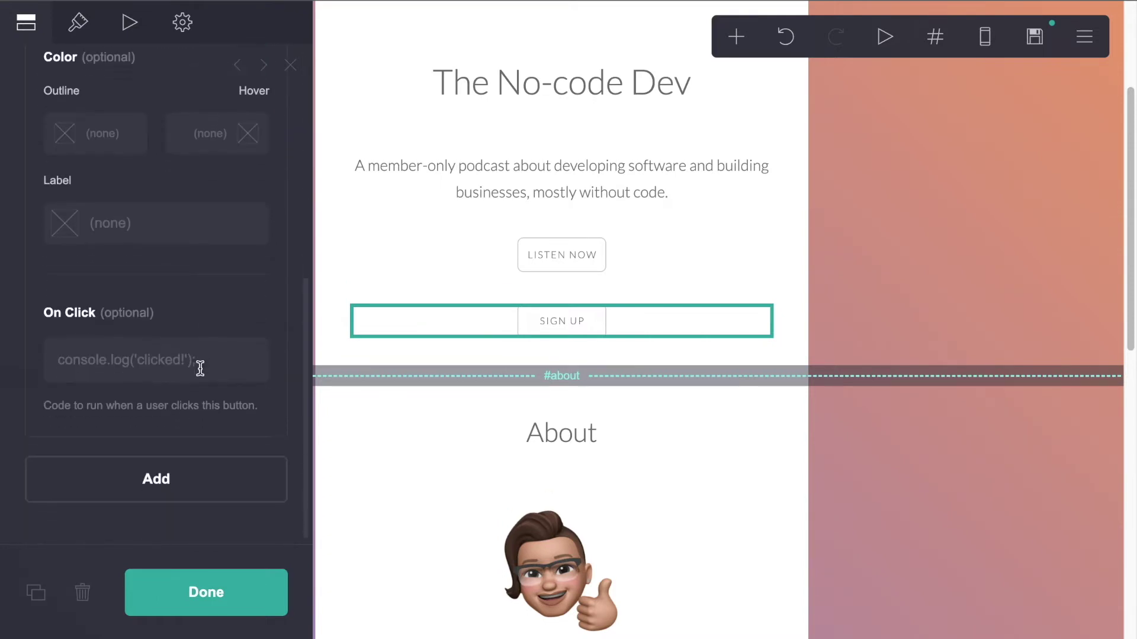
{"action": "scroll", "coordinate": [202, 373], "scroll_direction": "up", "scroll_amount": 3}
{"action": "scroll", "coordinate": [202, 374], "scroll_direction": "up", "scroll_amount": 5}
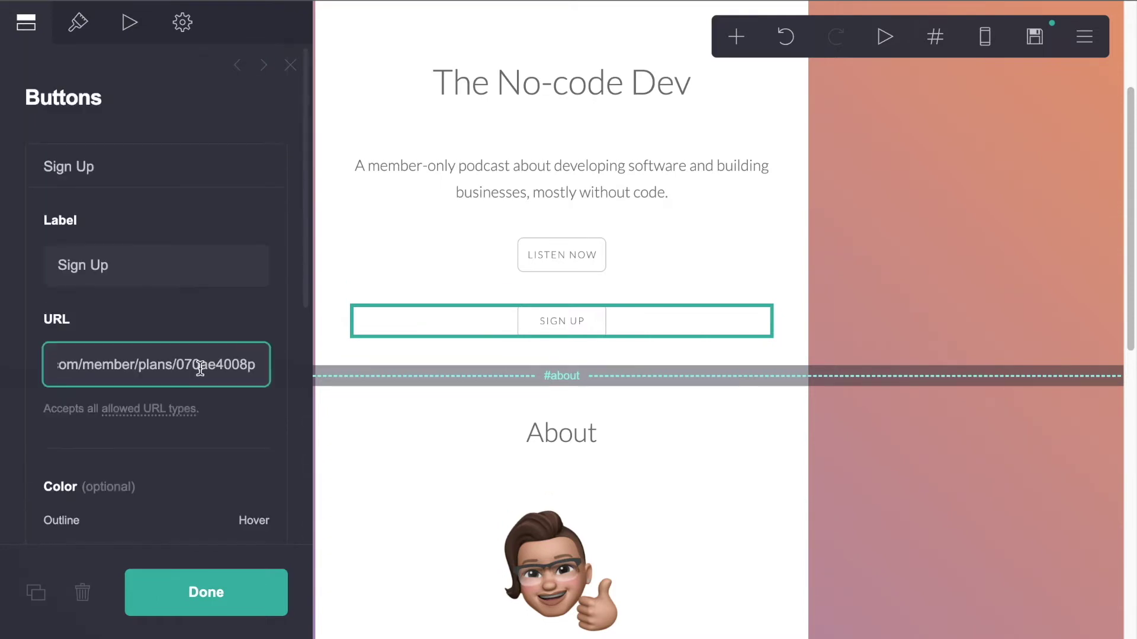
{"action": "left_click", "coordinate": [218, 604]}
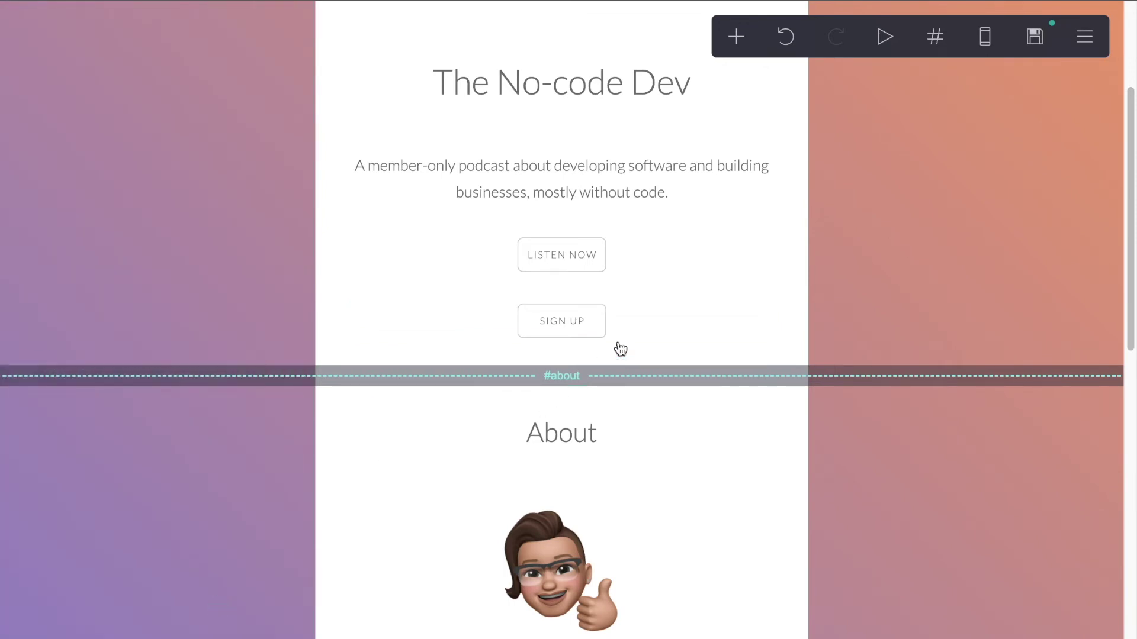
{"action": "left_click_drag", "start_coordinate": [637, 322], "coordinate": [632, 233]}
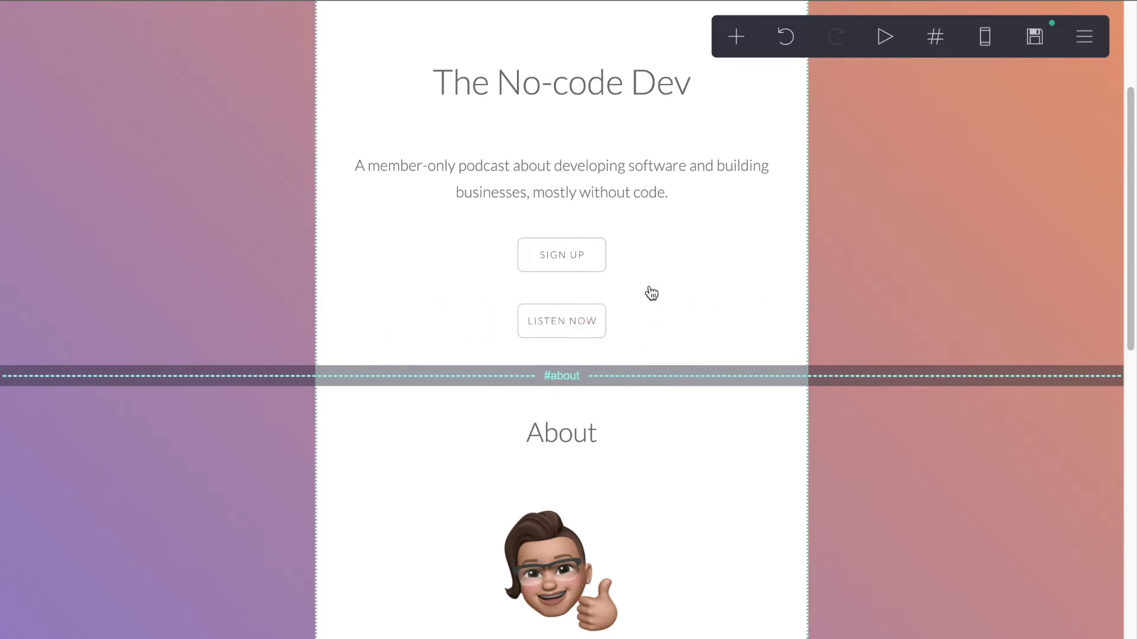
Step: Publish the Carrd site with the new Sign Up button
{"action": "left_click", "coordinate": [1034, 36]}
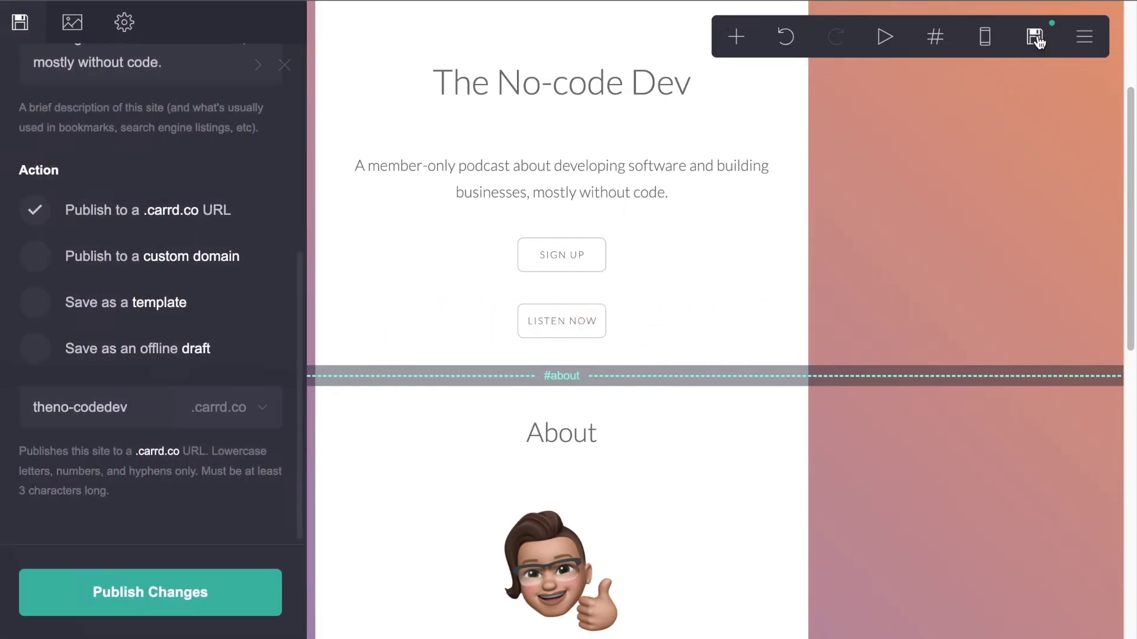
{"action": "left_click", "coordinate": [116, 592]}
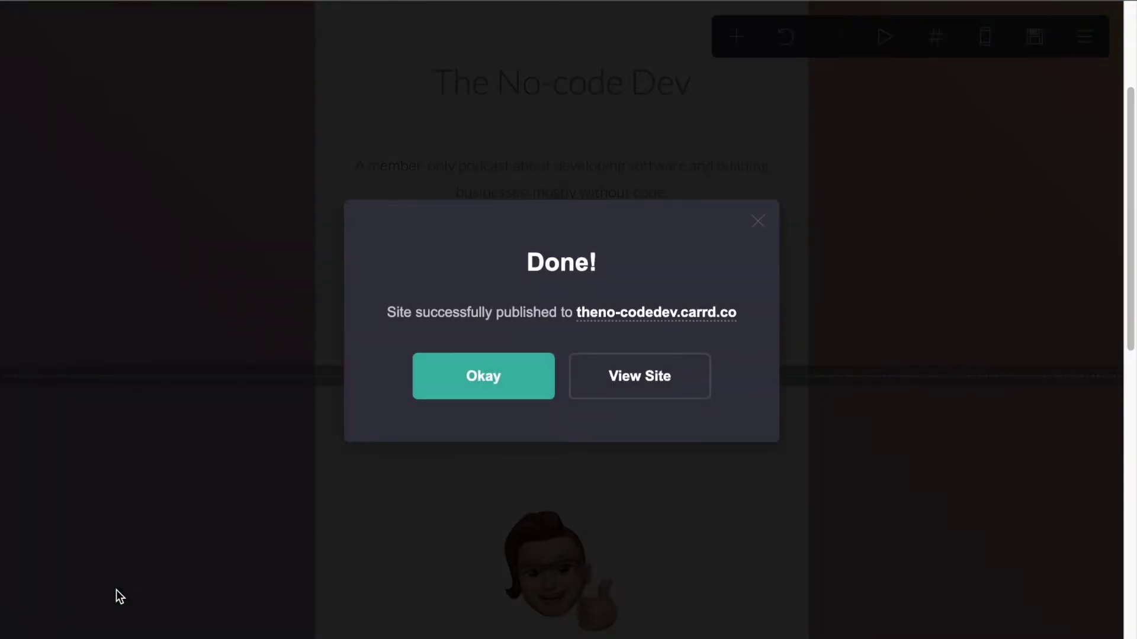
{"action": "left_click", "coordinate": [480, 386]}
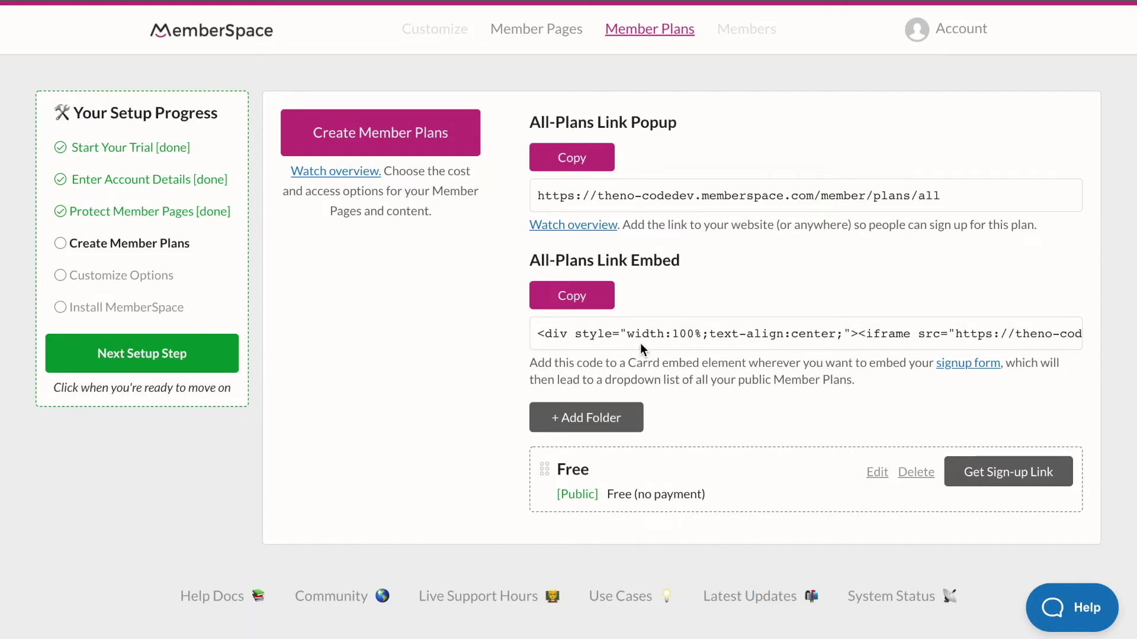
Step: Move to the Customize step and preview the Sign Up form's look and feel
{"action": "left_click", "coordinate": [152, 359]}
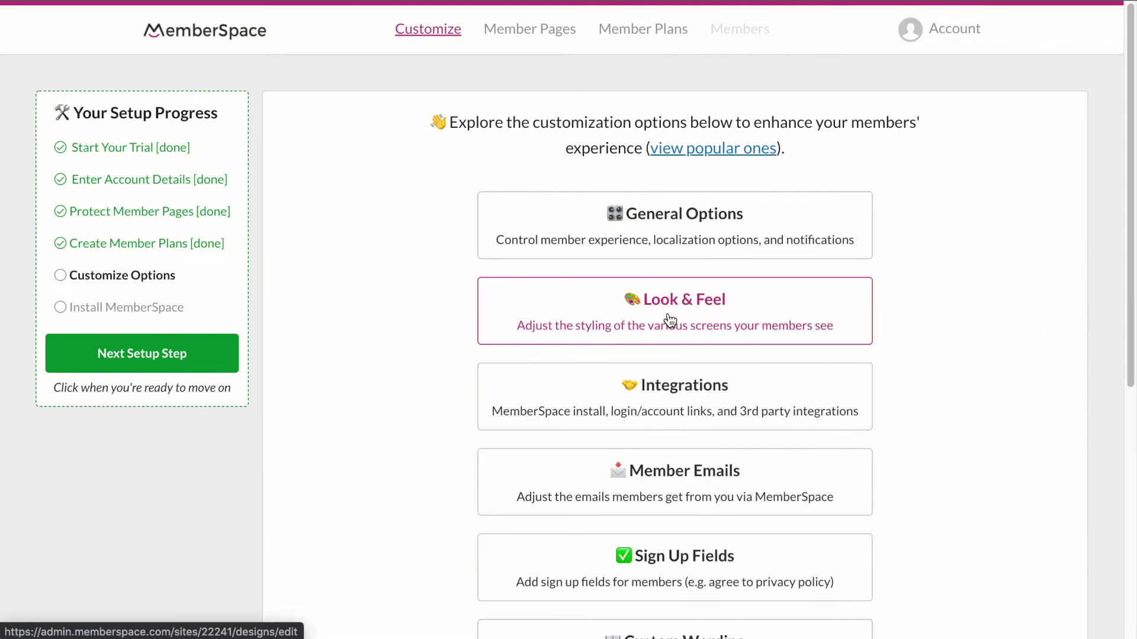
{"action": "left_click", "coordinate": [669, 321]}
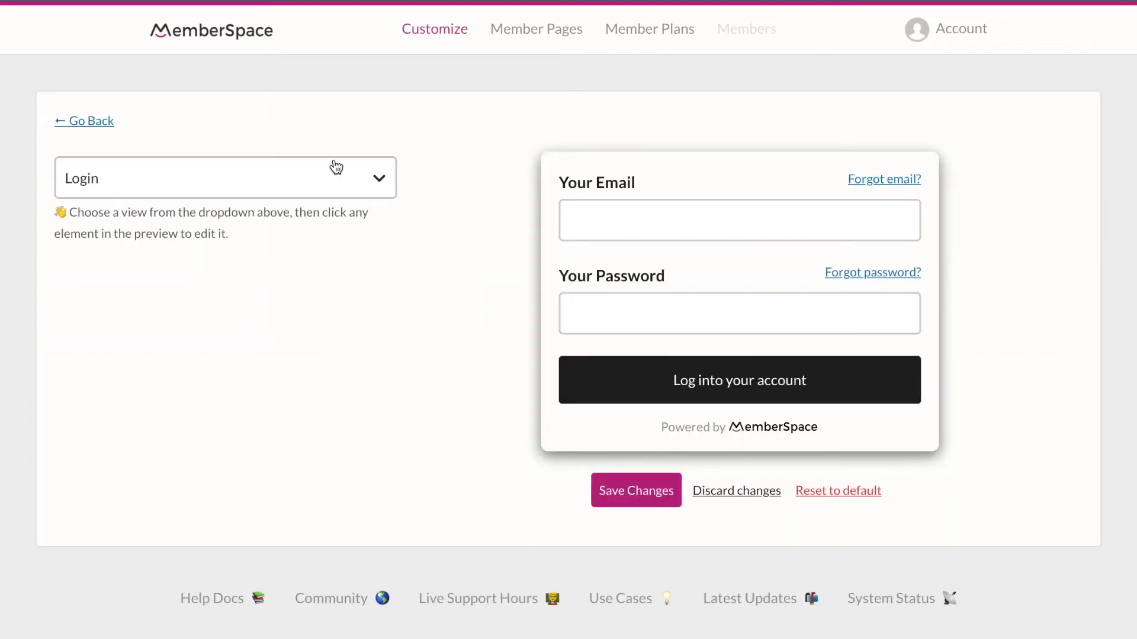
{"action": "left_click", "coordinate": [375, 181]}
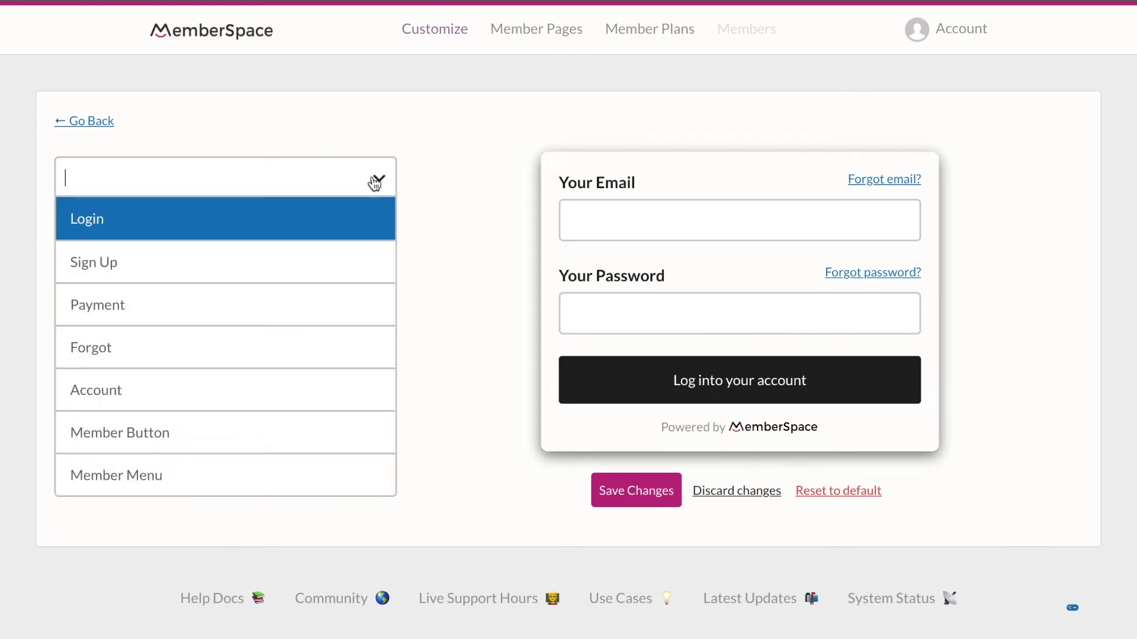
{"action": "left_click", "coordinate": [172, 260]}
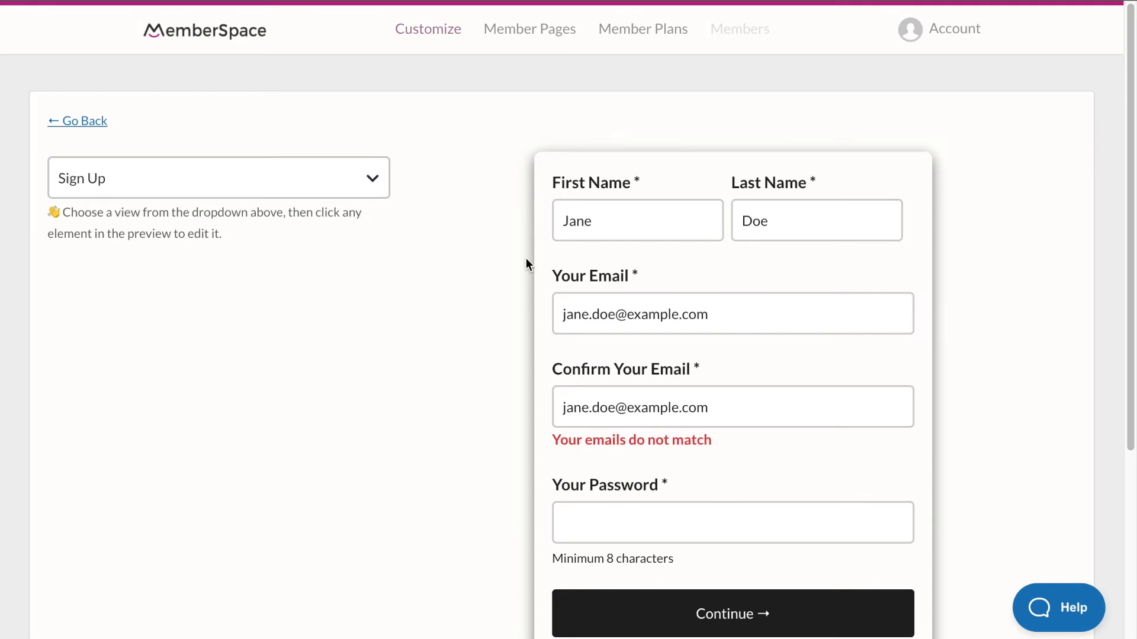
{"action": "scroll", "coordinate": [527, 264], "scroll_direction": "down", "scroll_amount": 1}
{"action": "scroll", "coordinate": [526, 264], "scroll_direction": "up", "scroll_amount": 1}
Step: Preview the Payment form and member Account page, then open General Options
{"action": "left_click", "coordinate": [237, 159]}
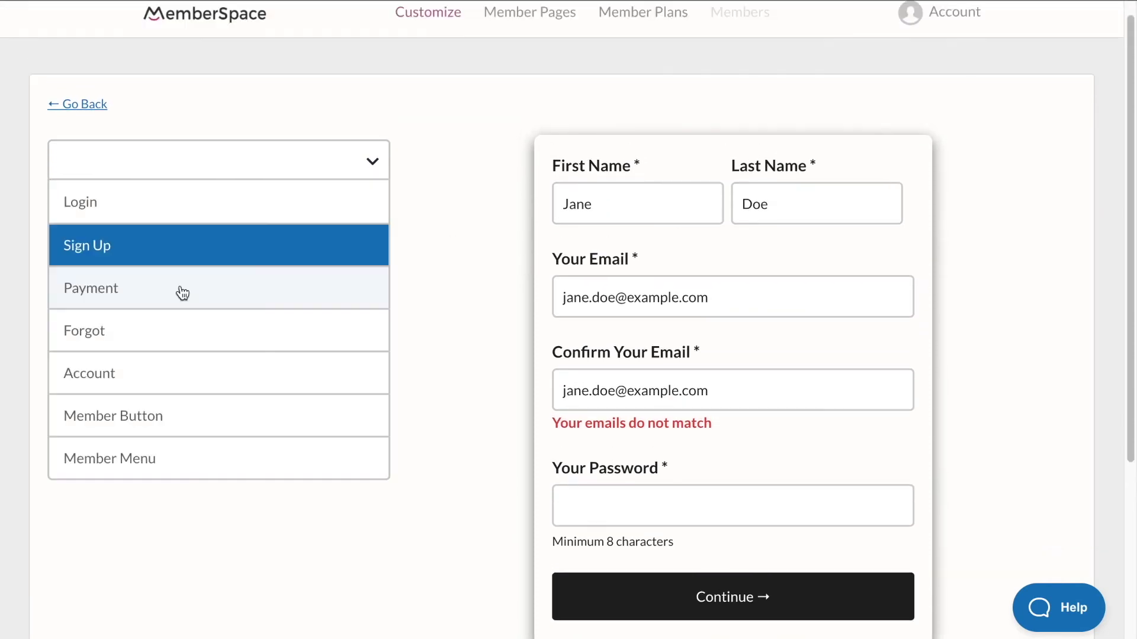
{"action": "left_click", "coordinate": [179, 299]}
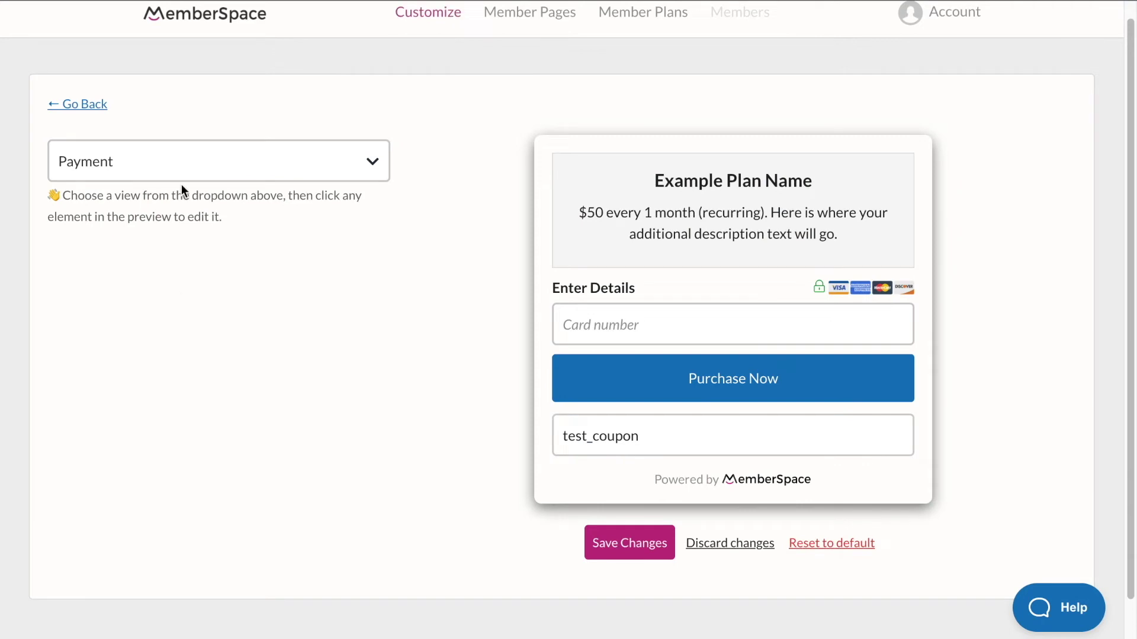
{"action": "left_click", "coordinate": [180, 162]}
{"action": "left_click", "coordinate": [154, 388]}
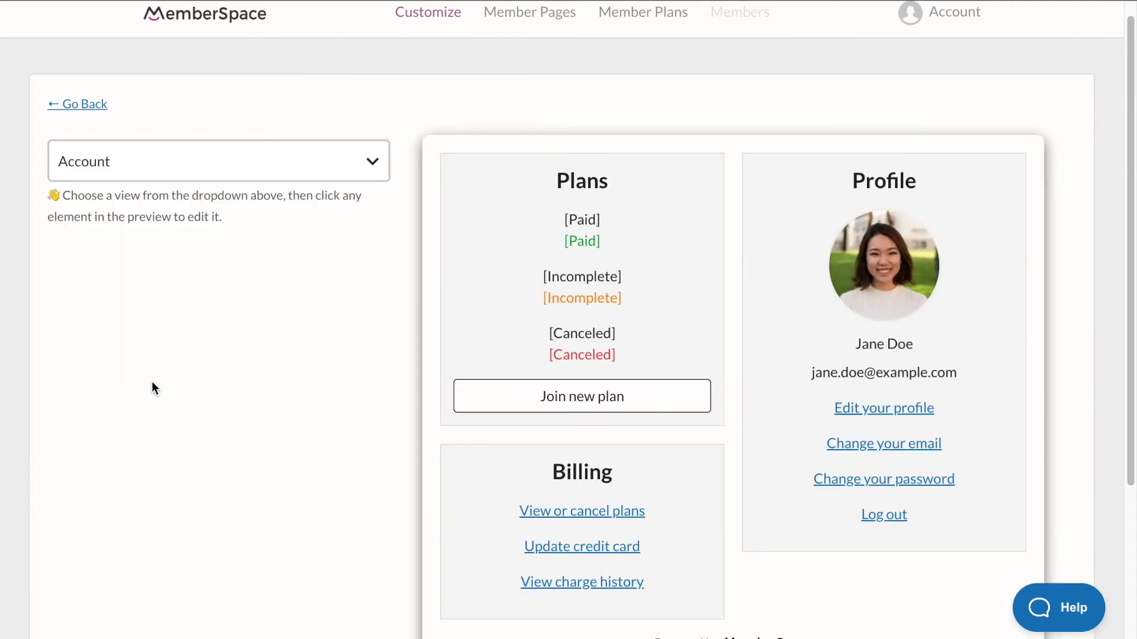
{"action": "scroll", "coordinate": [499, 407], "scroll_direction": "down", "scroll_amount": 2}
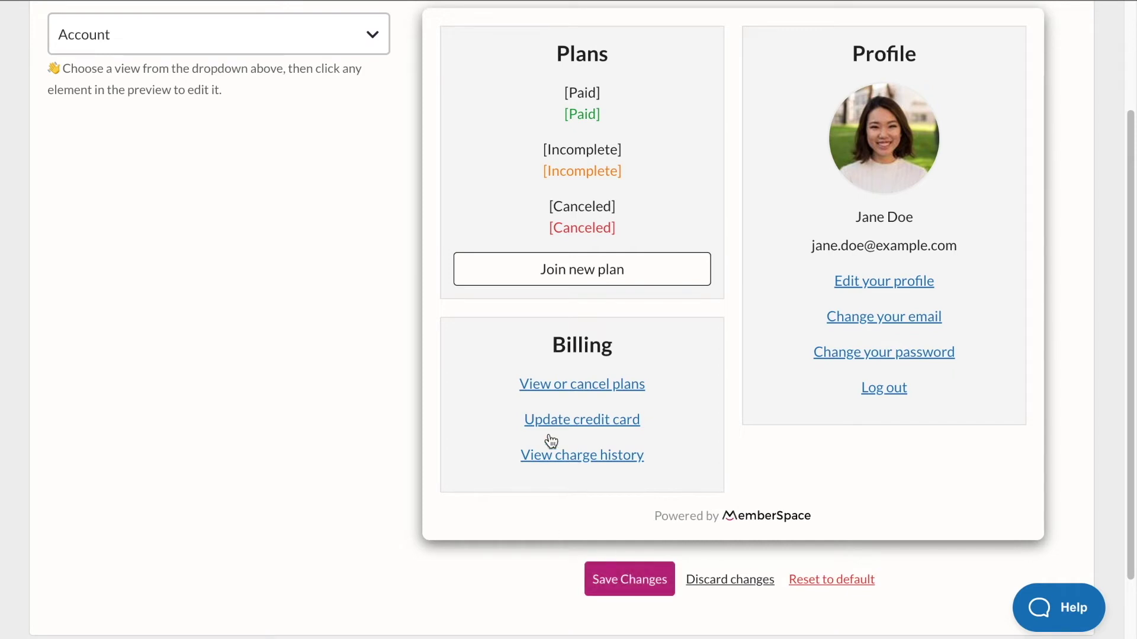
{"action": "scroll", "coordinate": [548, 439], "scroll_direction": "up", "scroll_amount": 2}
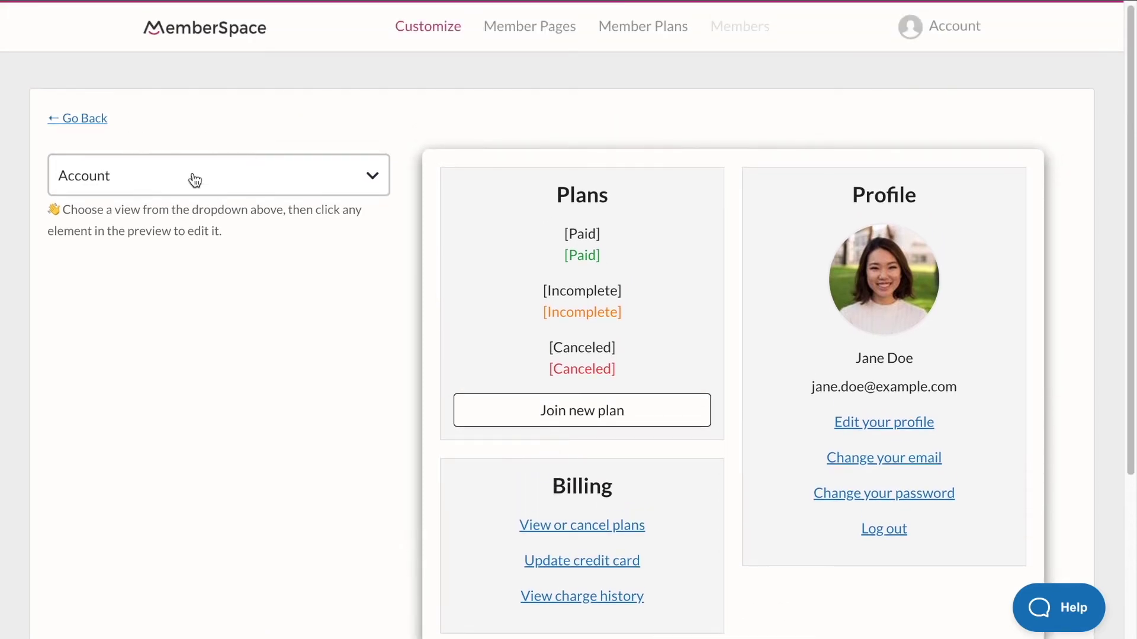
{"action": "left_click", "coordinate": [91, 122]}
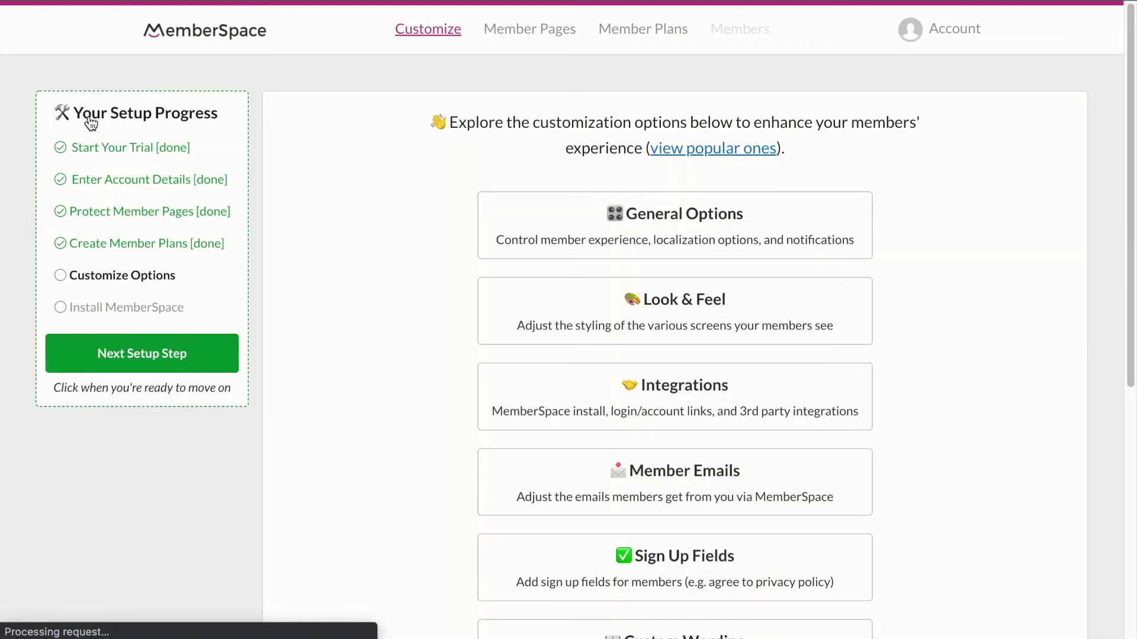
{"action": "left_click", "coordinate": [658, 223]}
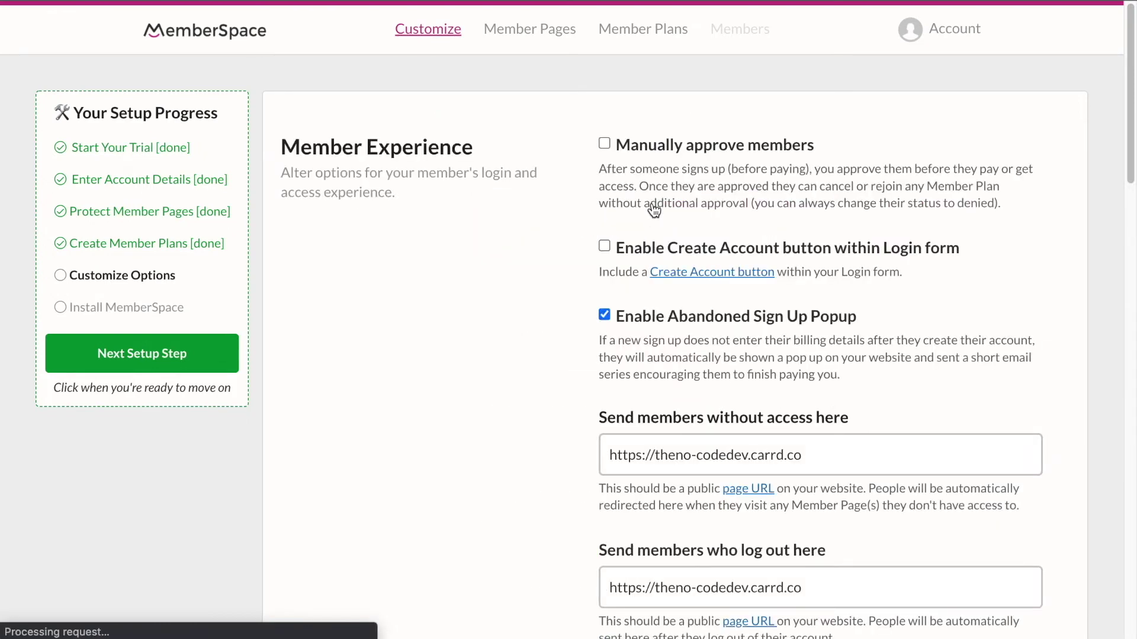
Step: Review member experience, cancelation, localization and notification settings, then continue to the Install step
{"action": "scroll", "coordinate": [766, 382], "scroll_direction": "down", "scroll_amount": 15}
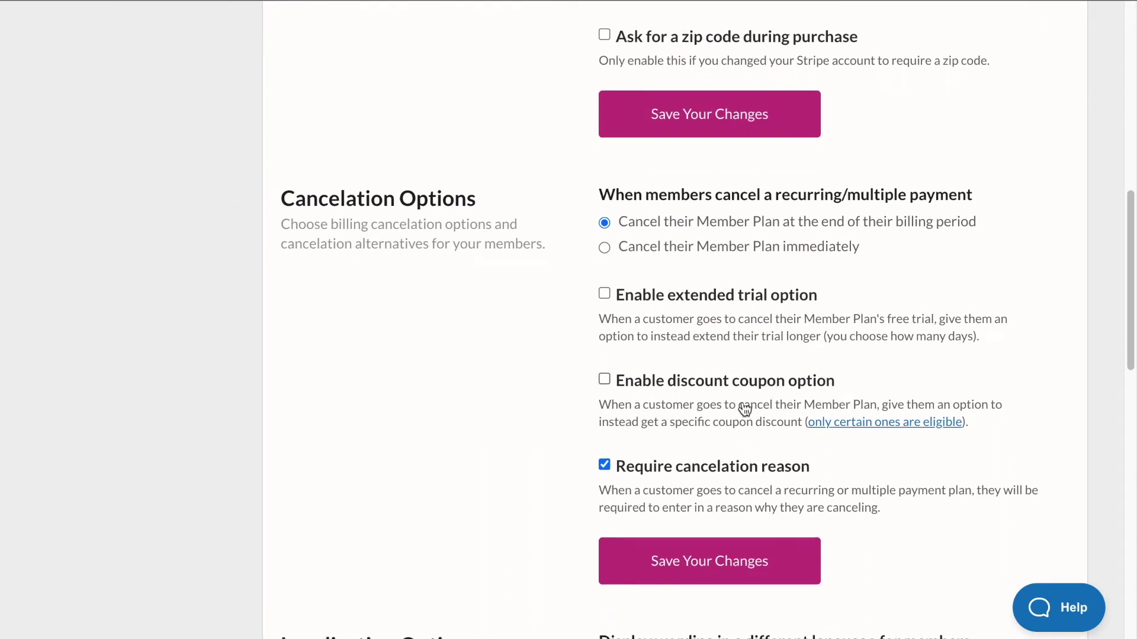
{"action": "scroll", "coordinate": [794, 468], "scroll_direction": "down", "scroll_amount": 5}
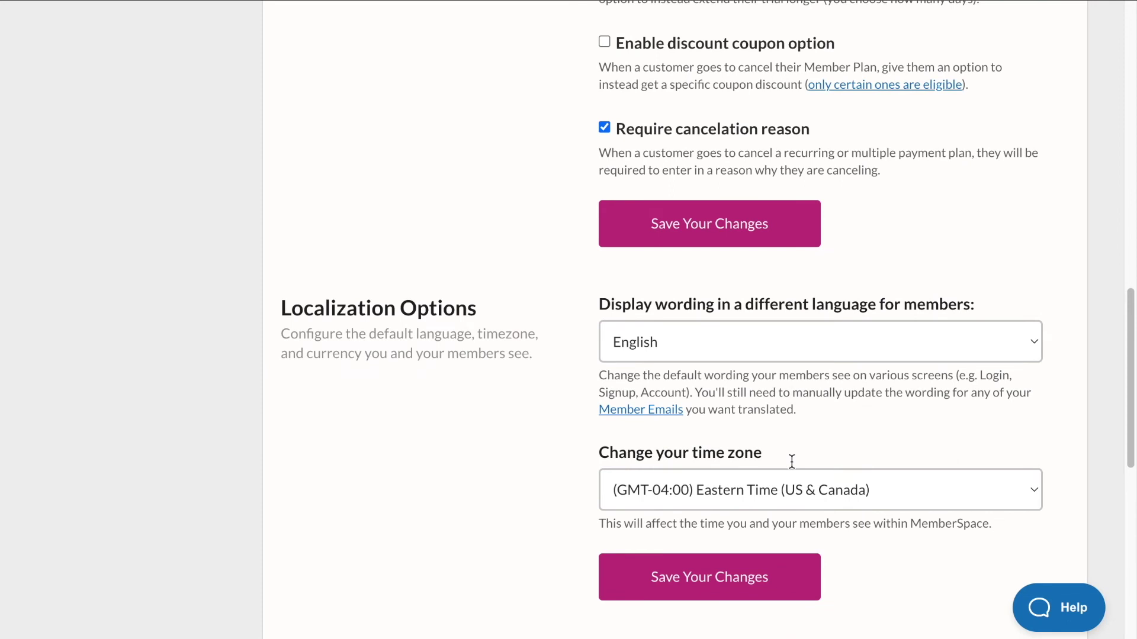
{"action": "scroll", "coordinate": [652, 383], "scroll_direction": "down", "scroll_amount": 2}
{"action": "scroll", "coordinate": [652, 383], "scroll_direction": "down", "scroll_amount": 5}
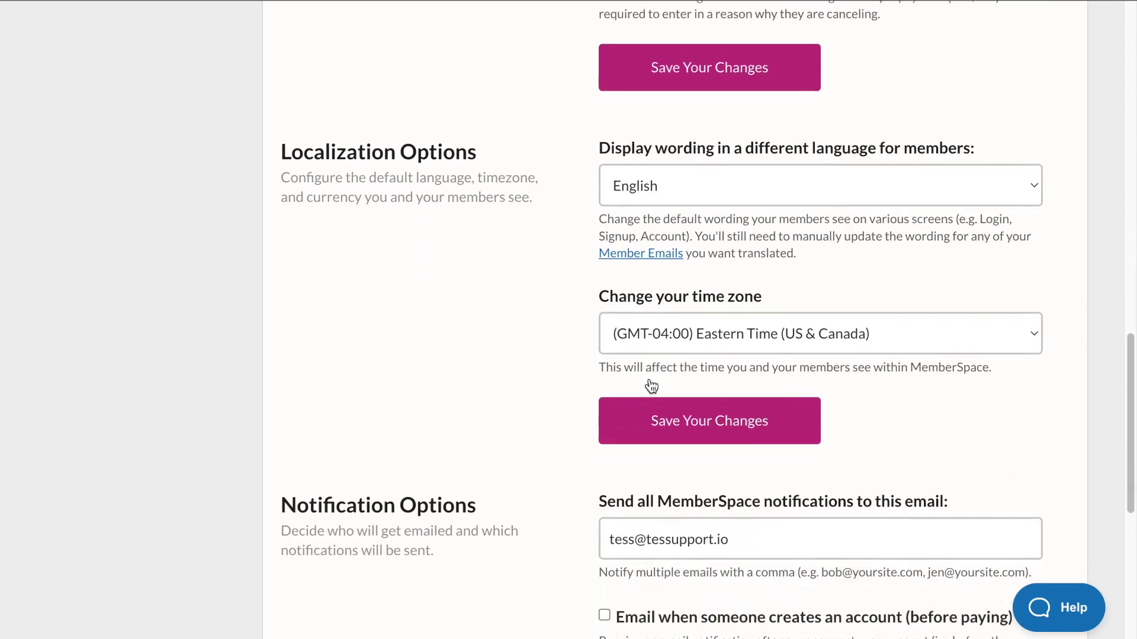
{"action": "scroll", "coordinate": [651, 386], "scroll_direction": "down", "scroll_amount": 1}
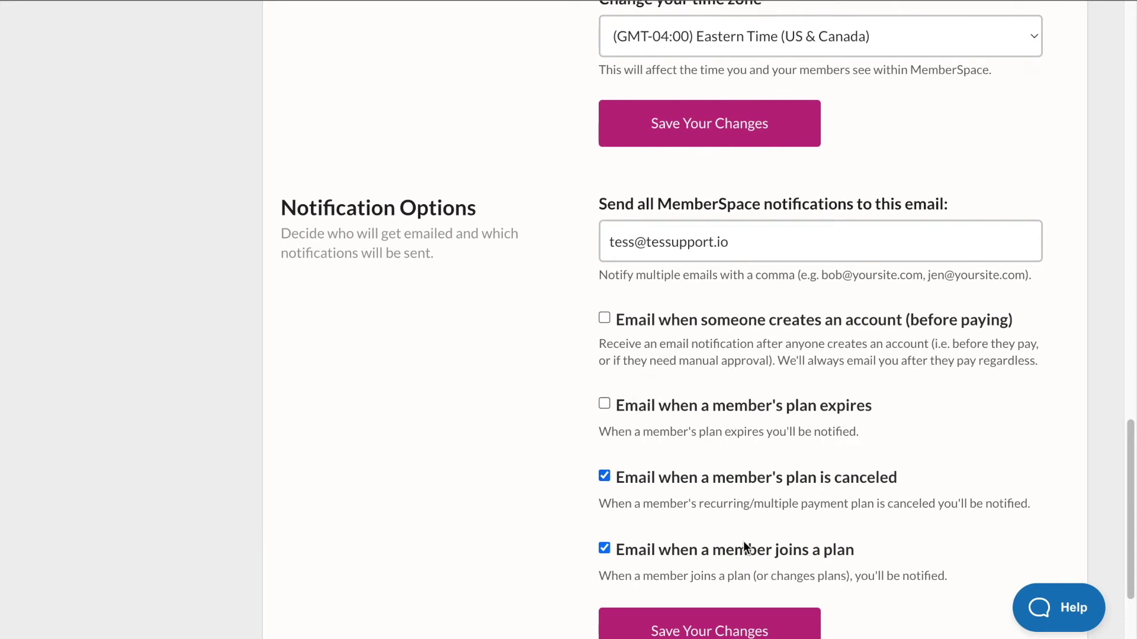
{"action": "scroll", "coordinate": [810, 484], "scroll_direction": "down", "scroll_amount": 1}
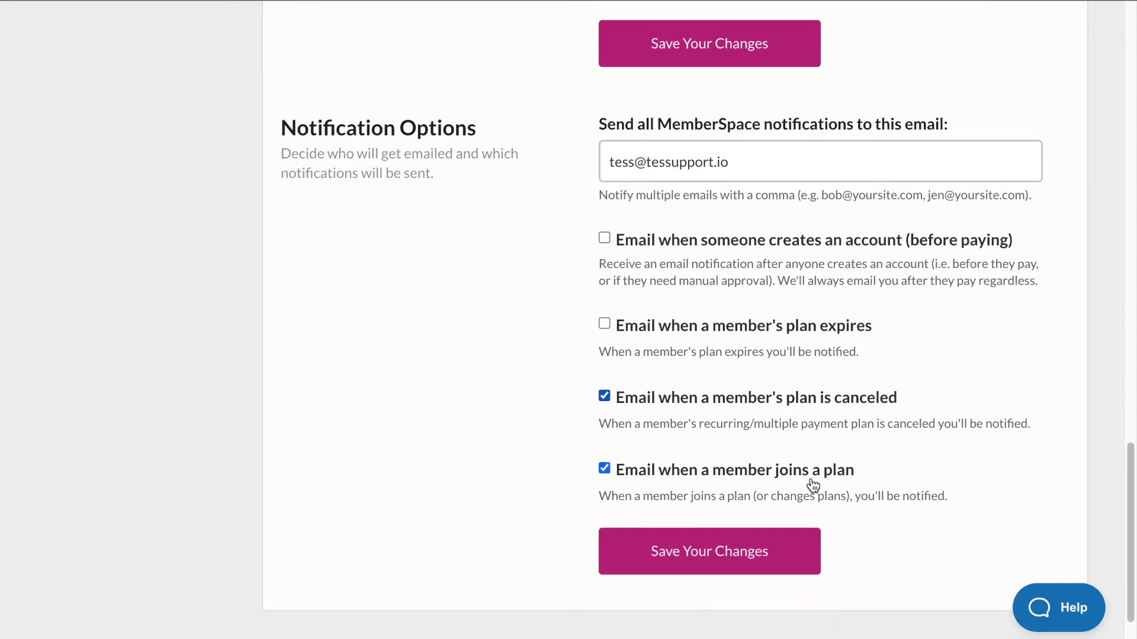
{"action": "scroll", "coordinate": [811, 482], "scroll_direction": "up", "scroll_amount": 1}
{"action": "scroll", "coordinate": [811, 481], "scroll_direction": "up", "scroll_amount": 15}
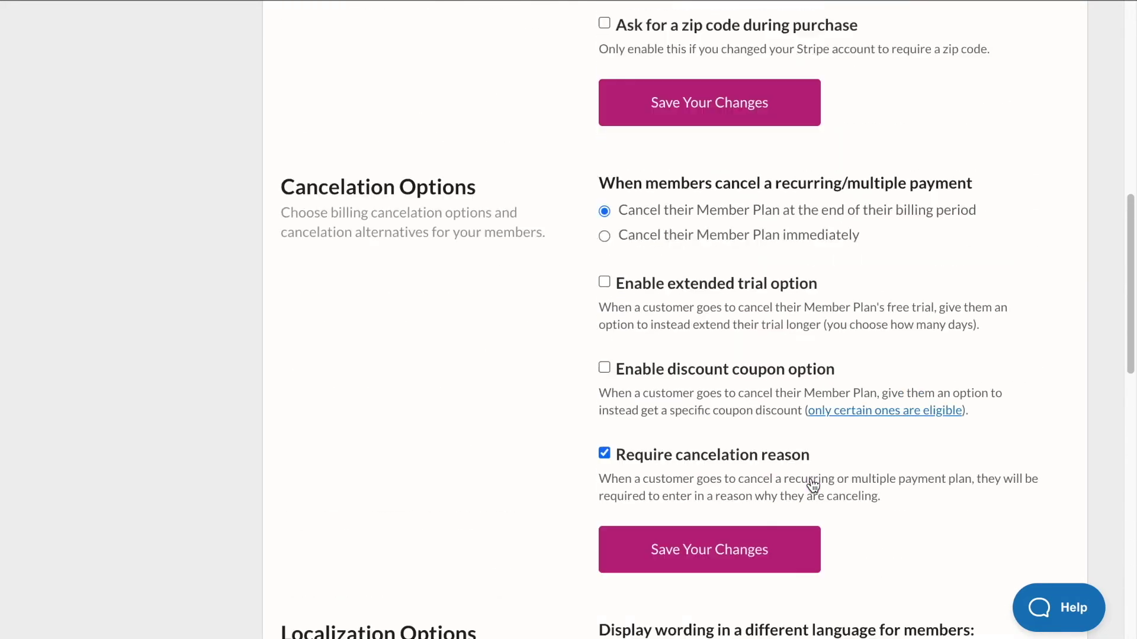
{"action": "scroll", "coordinate": [811, 477], "scroll_direction": "up", "scroll_amount": 4}
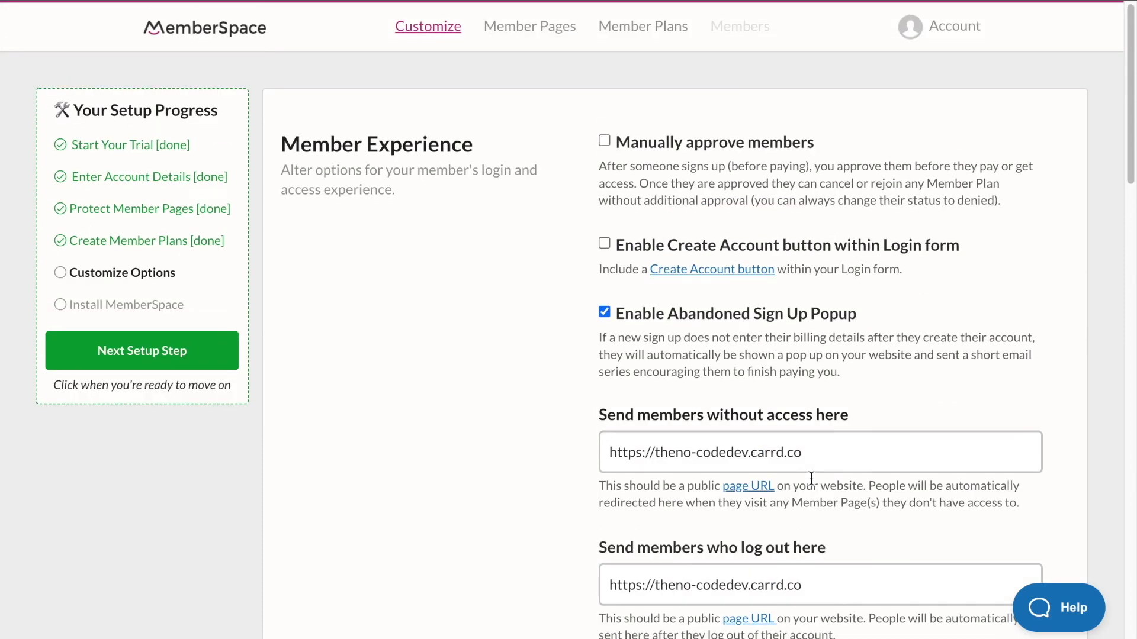
{"action": "left_click", "coordinate": [152, 358]}
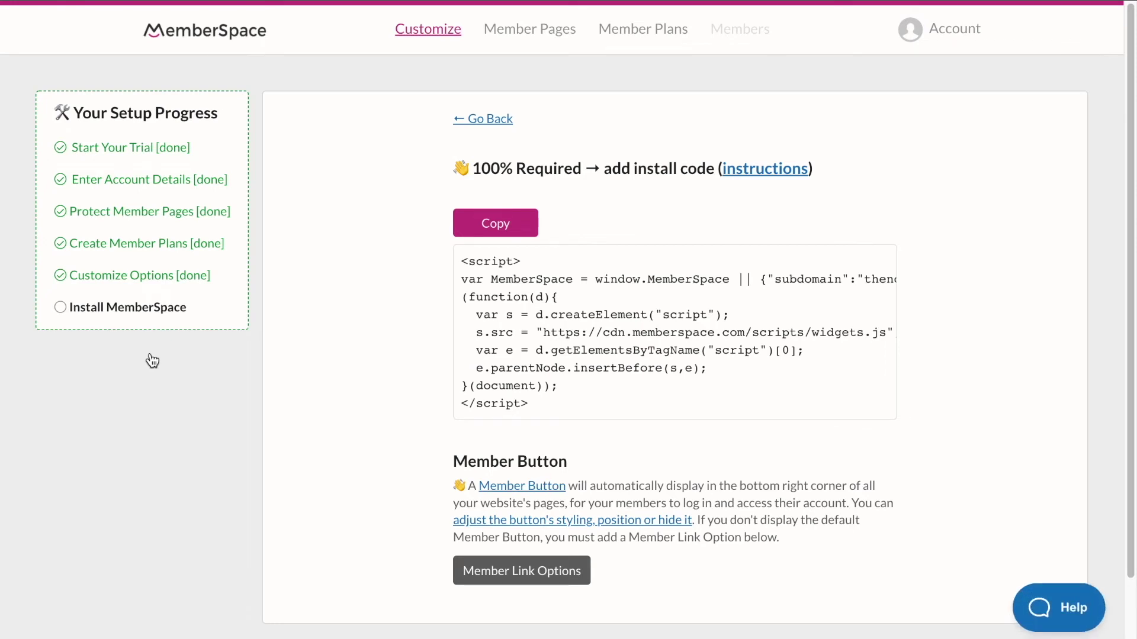
Step: Copy the MemberSpace install script and go back to the Carrd editor
{"action": "left_click", "coordinate": [484, 222]}
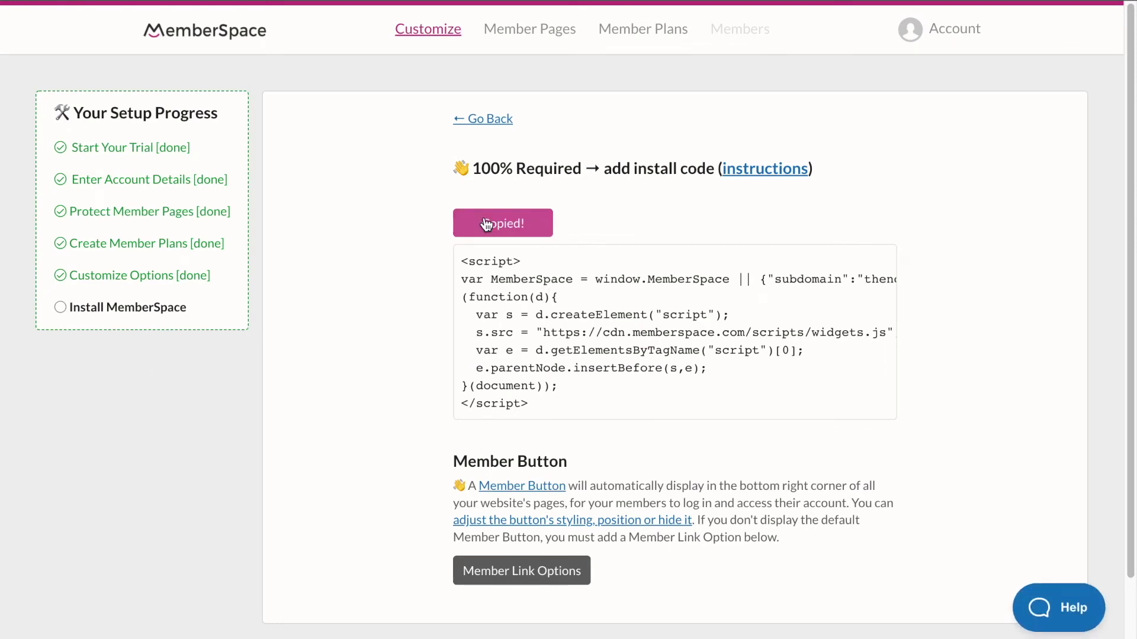
{"action": "key", "text": "ctrl+Left"}
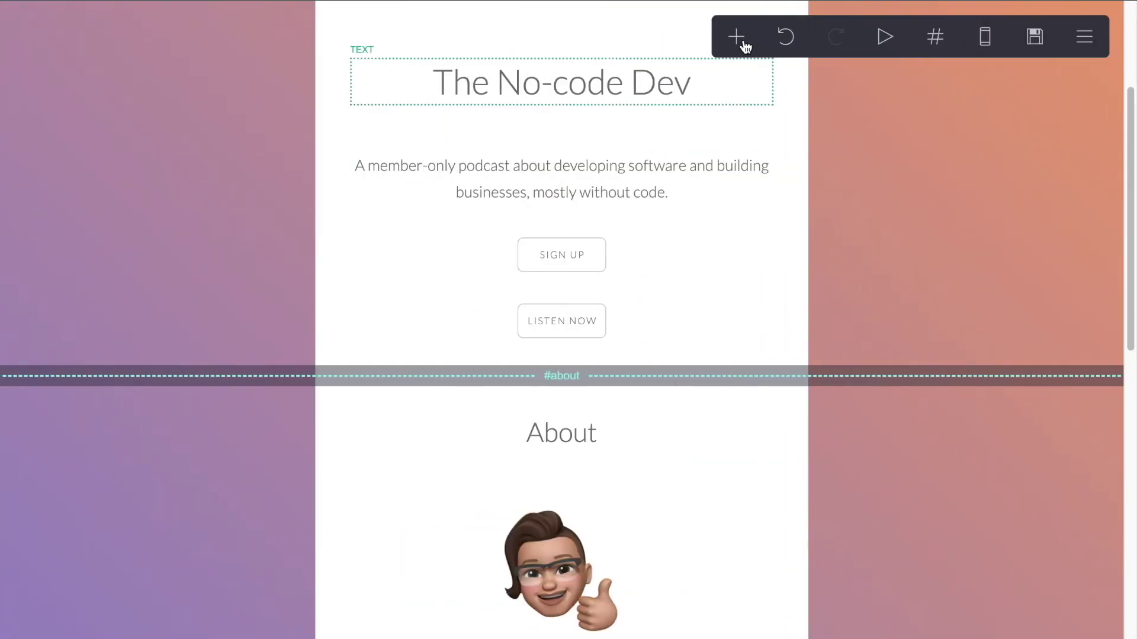
Step: Add an Embed element labelled 'Memberspace Integration'
{"action": "left_click", "coordinate": [737, 37]}
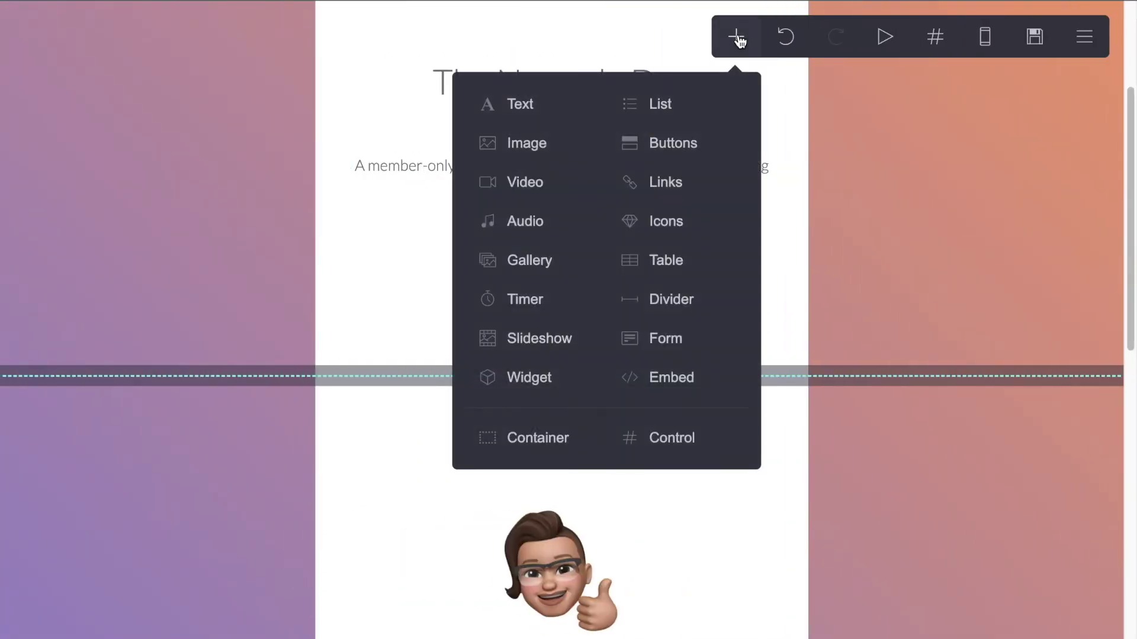
{"action": "left_click", "coordinate": [684, 386]}
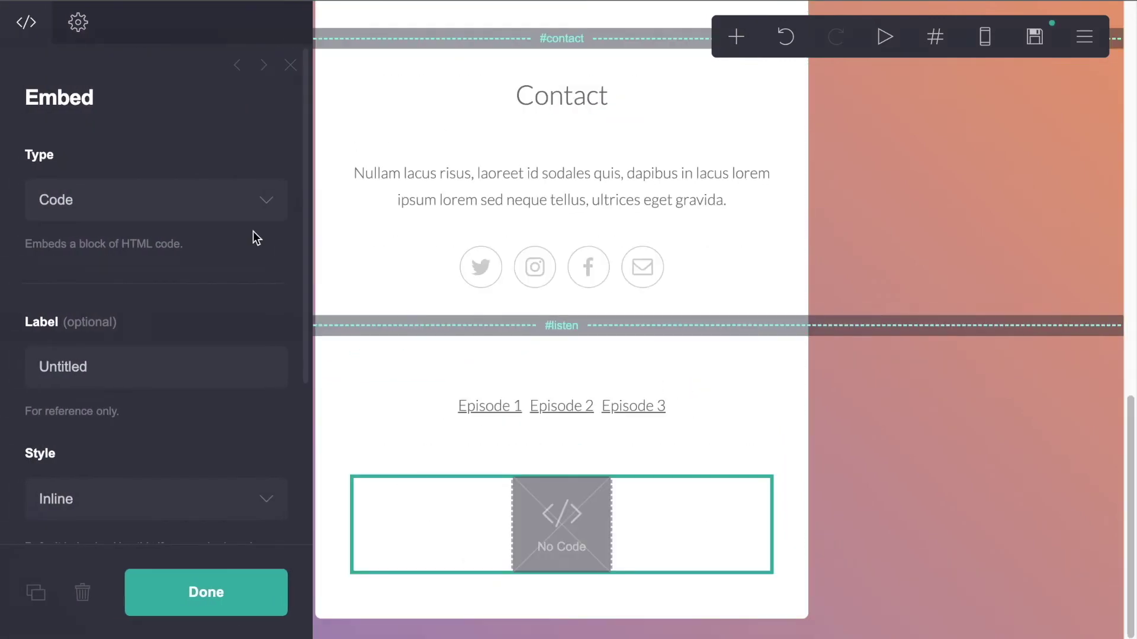
{"action": "scroll", "coordinate": [121, 233], "scroll_direction": "down", "scroll_amount": 1}
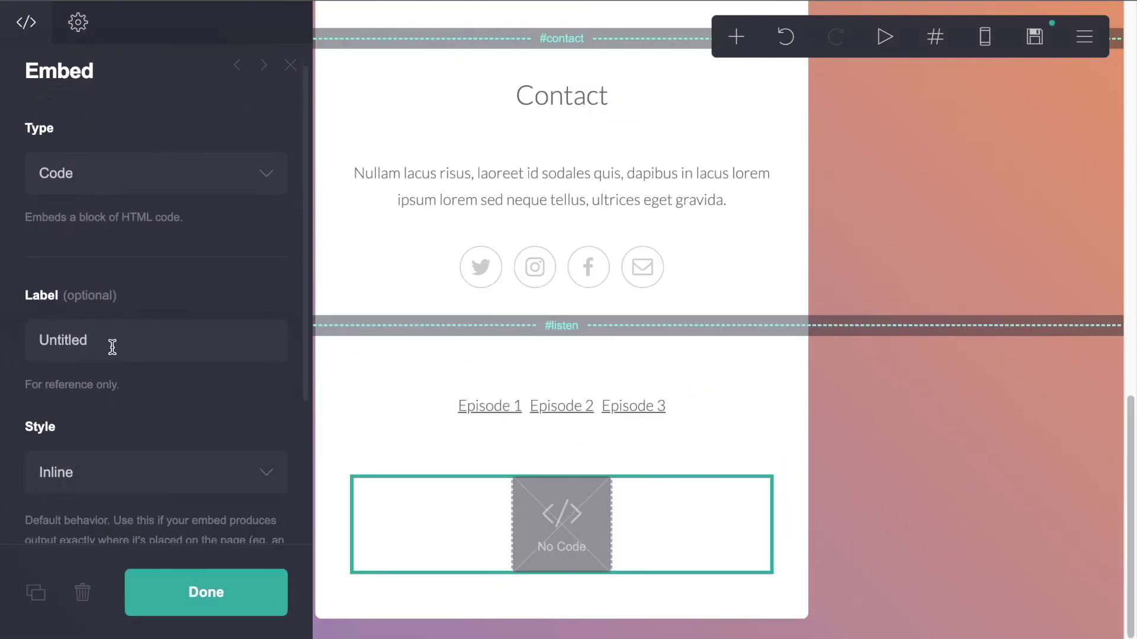
{"action": "left_click", "coordinate": [112, 346]}
{"action": "type", "text": "Mem"}
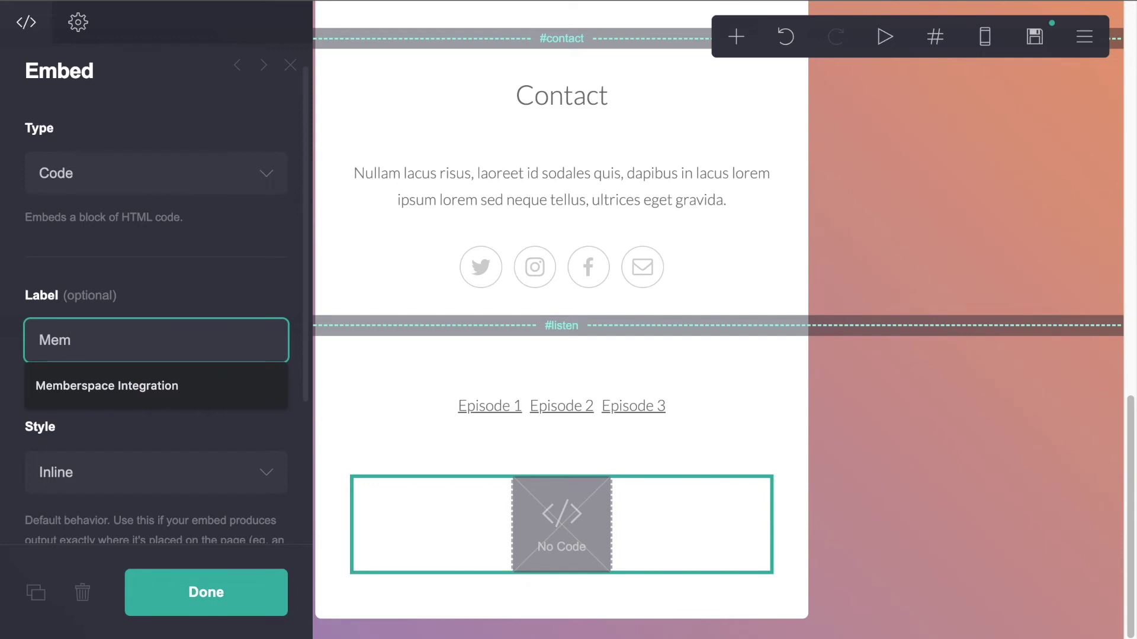
{"action": "left_click", "coordinate": [83, 385]}
Step: Set the embed to Hidden in the Head and paste in the install script
{"action": "scroll", "coordinate": [83, 382], "scroll_direction": "down", "scroll_amount": 3}
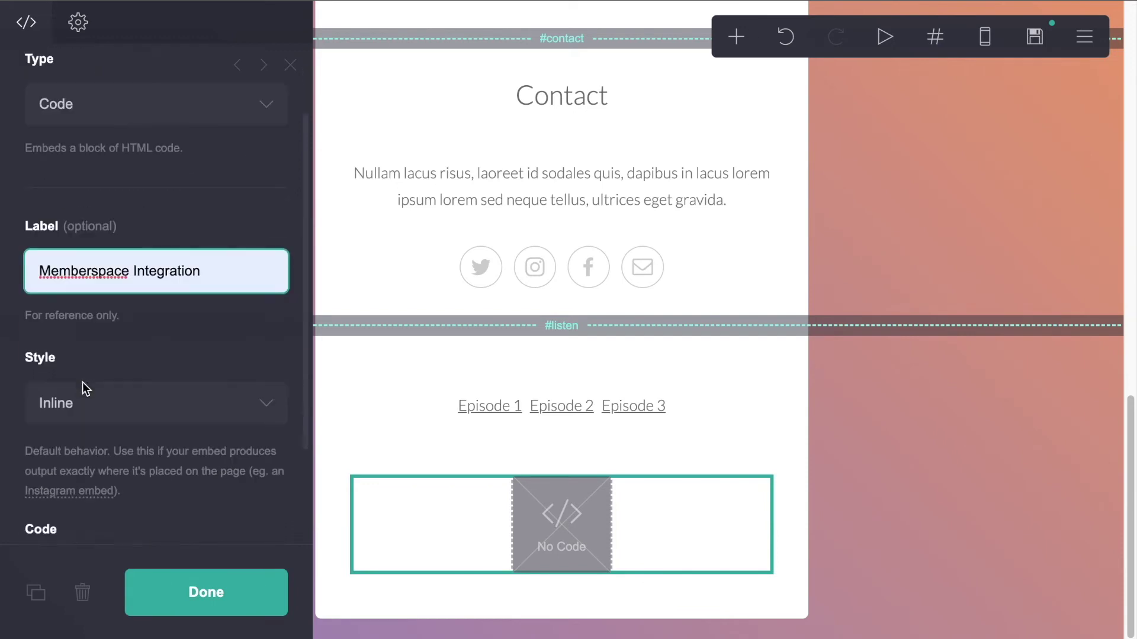
{"action": "left_click", "coordinate": [81, 386]}
{"action": "left_click", "coordinate": [83, 393]}
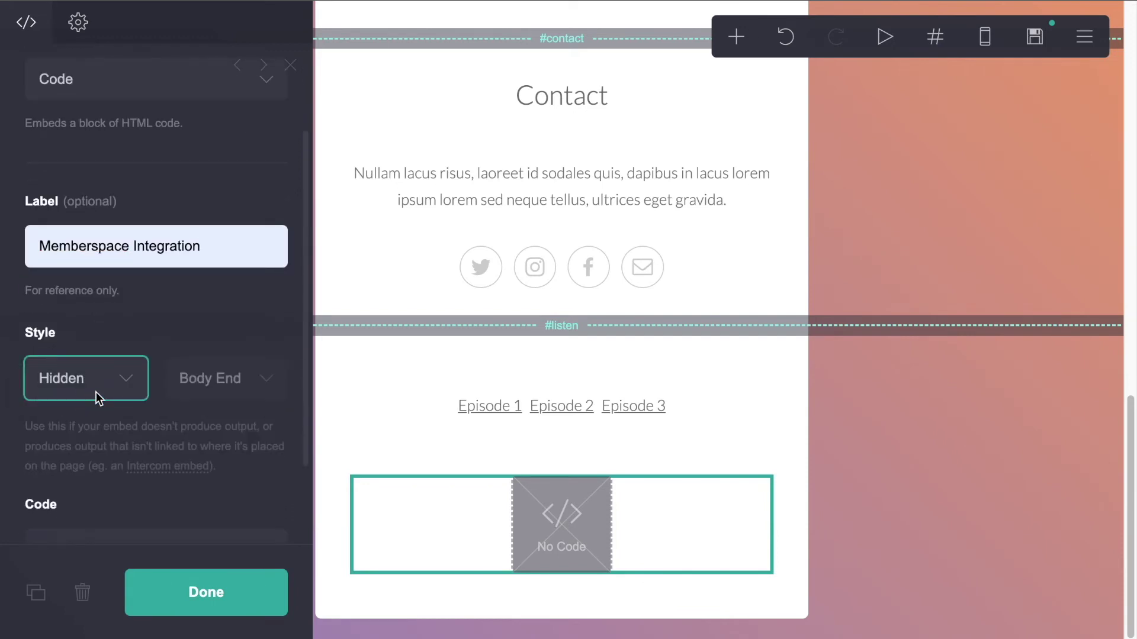
{"action": "scroll", "coordinate": [96, 392], "scroll_direction": "down", "scroll_amount": 3}
{"action": "left_click", "coordinate": [216, 277]}
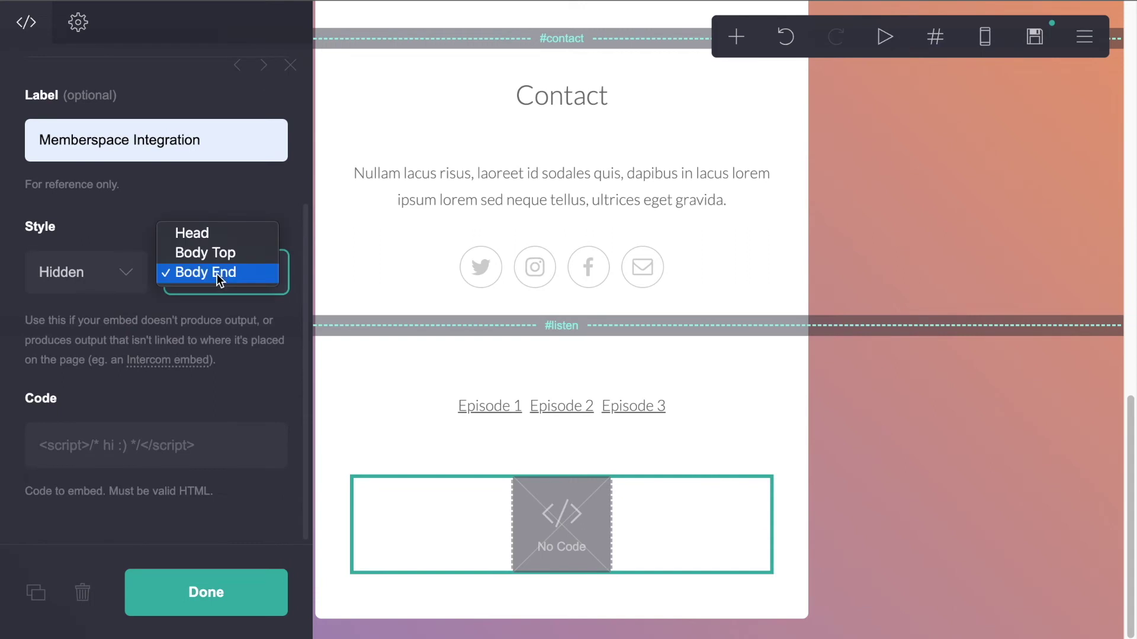
{"action": "left_click", "coordinate": [218, 234]}
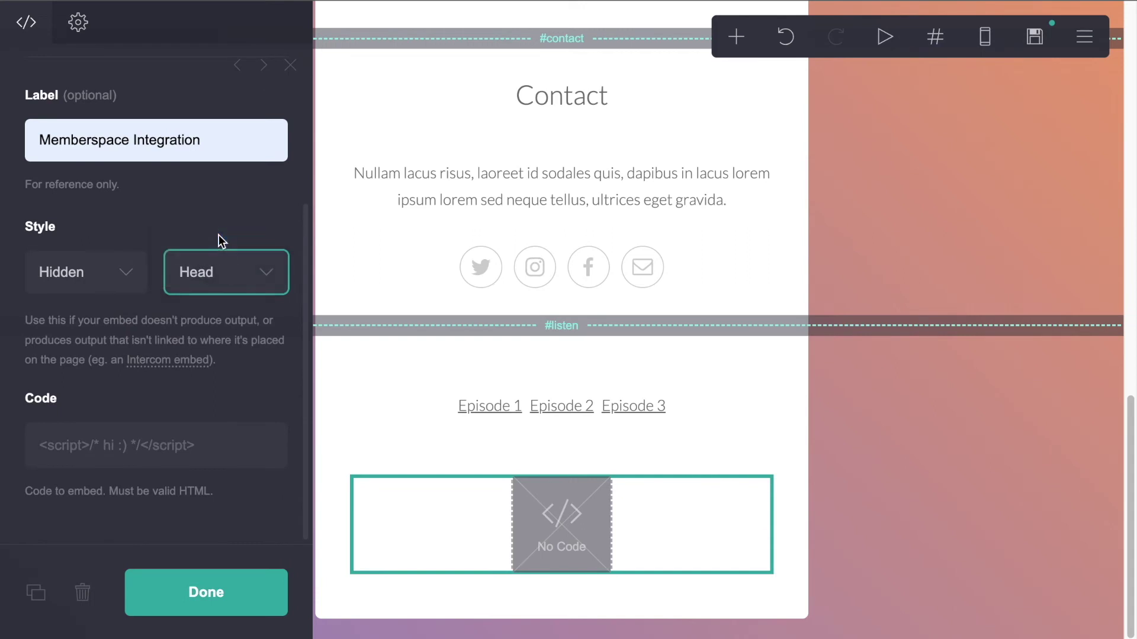
{"action": "left_click", "coordinate": [142, 441]}
{"action": "key", "text": "ctrl+v"}
{"action": "scroll", "coordinate": [141, 441], "scroll_direction": "down", "scroll_amount": 3}
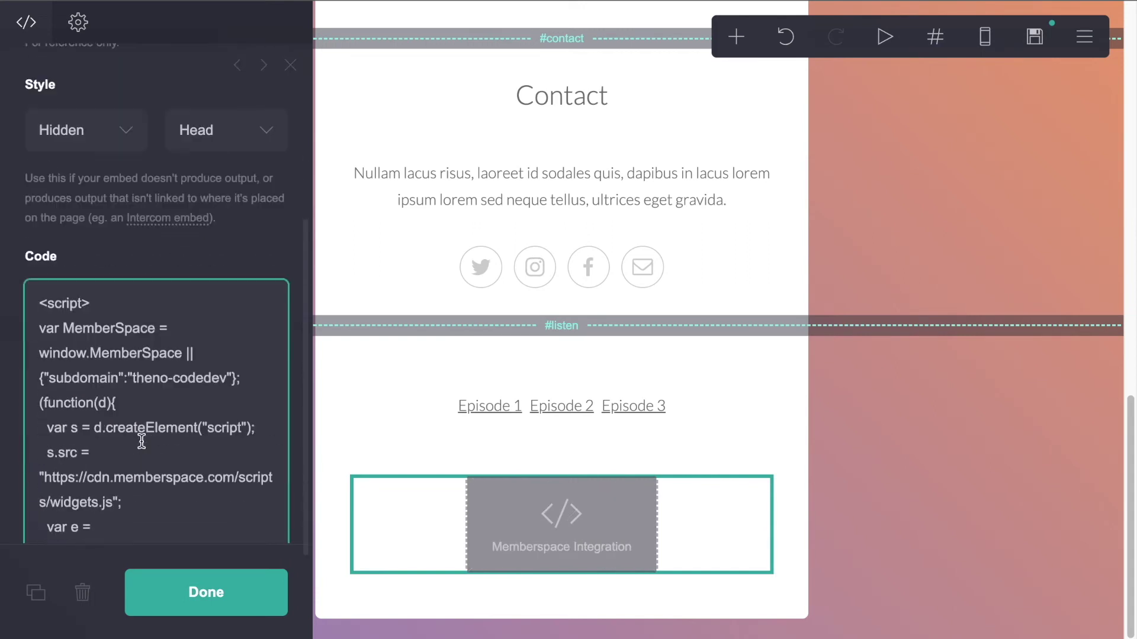
{"action": "left_click", "coordinate": [195, 602]}
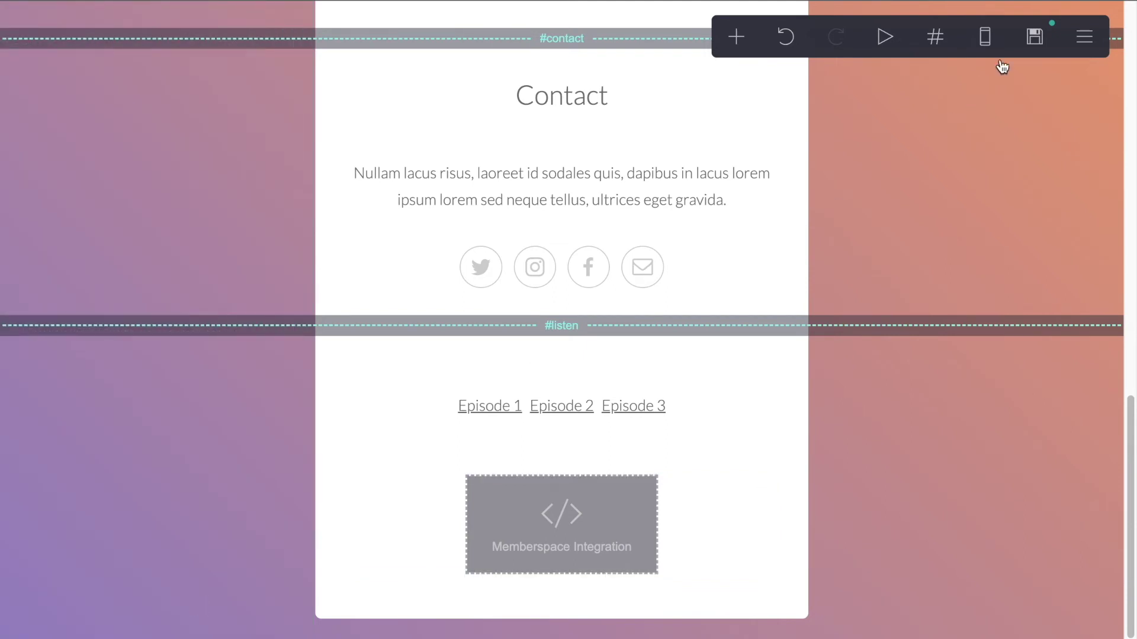
Step: Publish the Carrd site with the Memberspace Integration embed
{"action": "left_click", "coordinate": [1035, 38]}
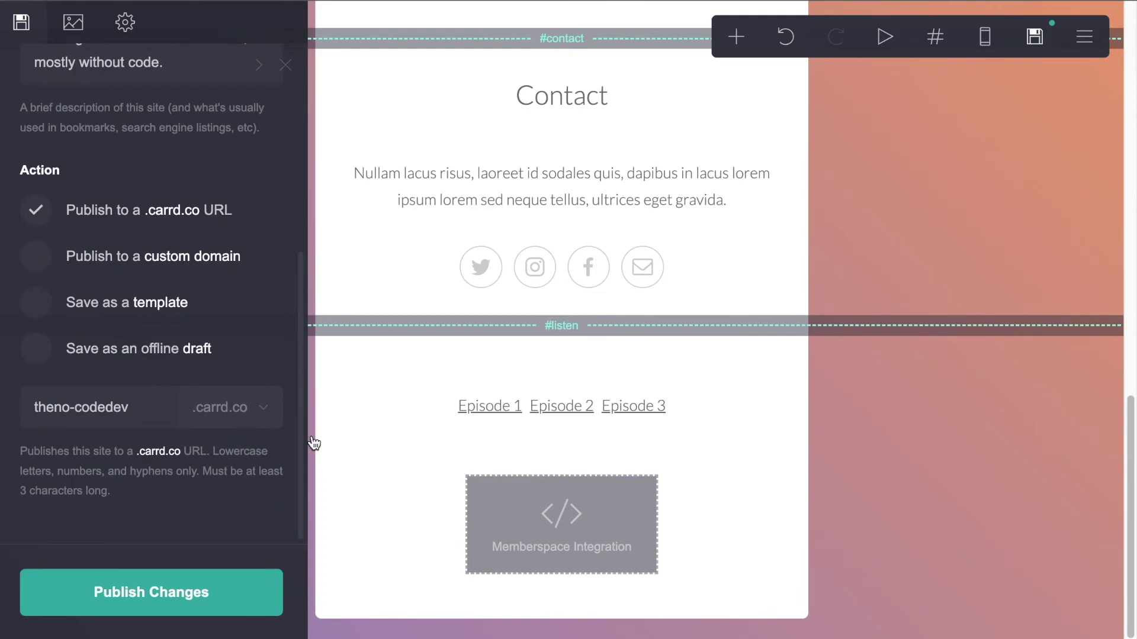
{"action": "left_click", "coordinate": [212, 601]}
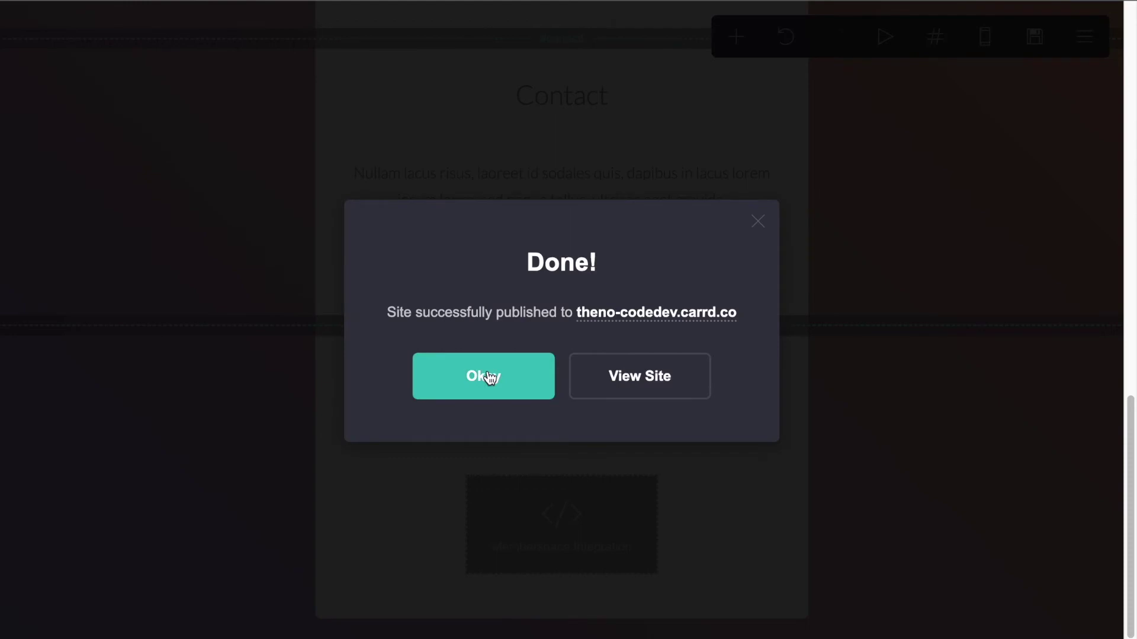
{"action": "left_click", "coordinate": [490, 378]}
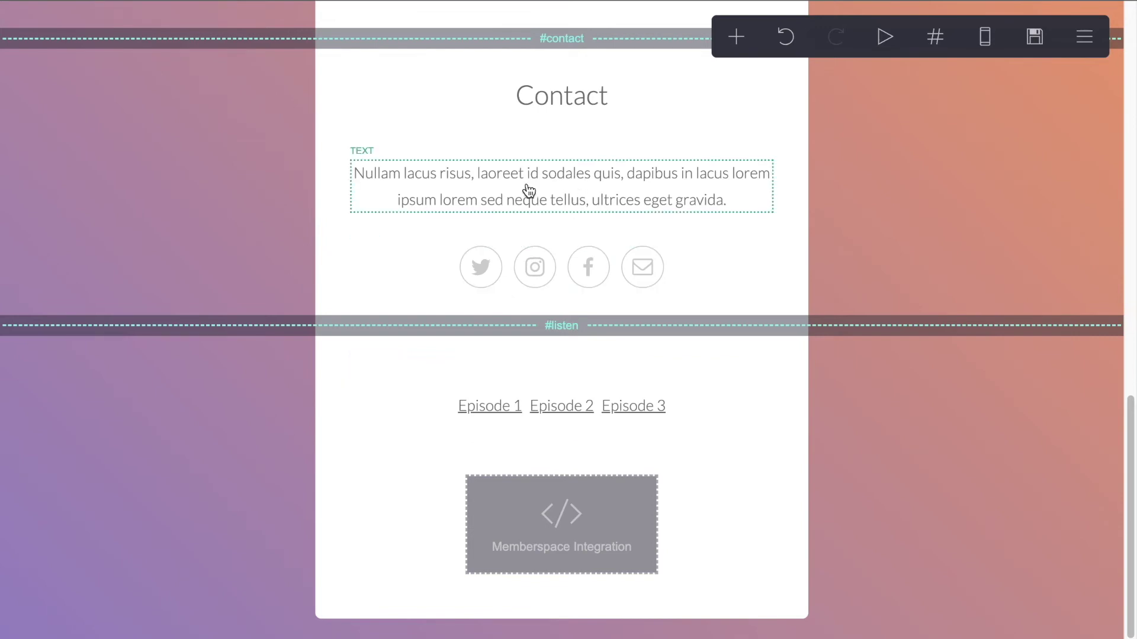
{"action": "left_click", "coordinate": [1084, 38]}
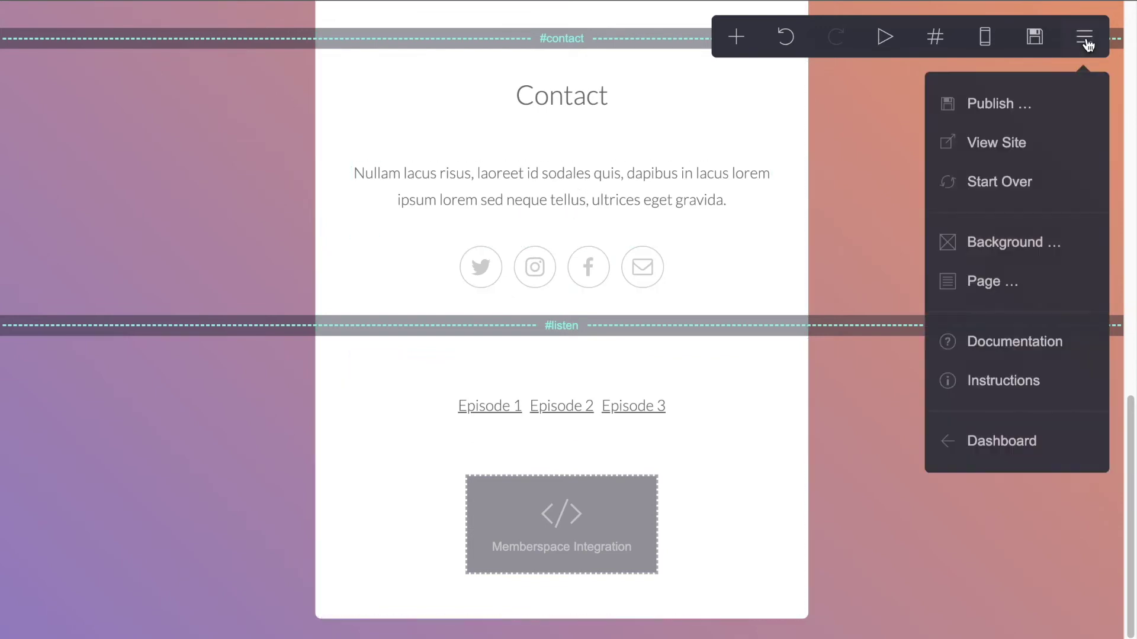
Step: View the live site, open the Sign Up form, then close it abandoning sign-up
{"action": "left_click", "coordinate": [980, 145]}
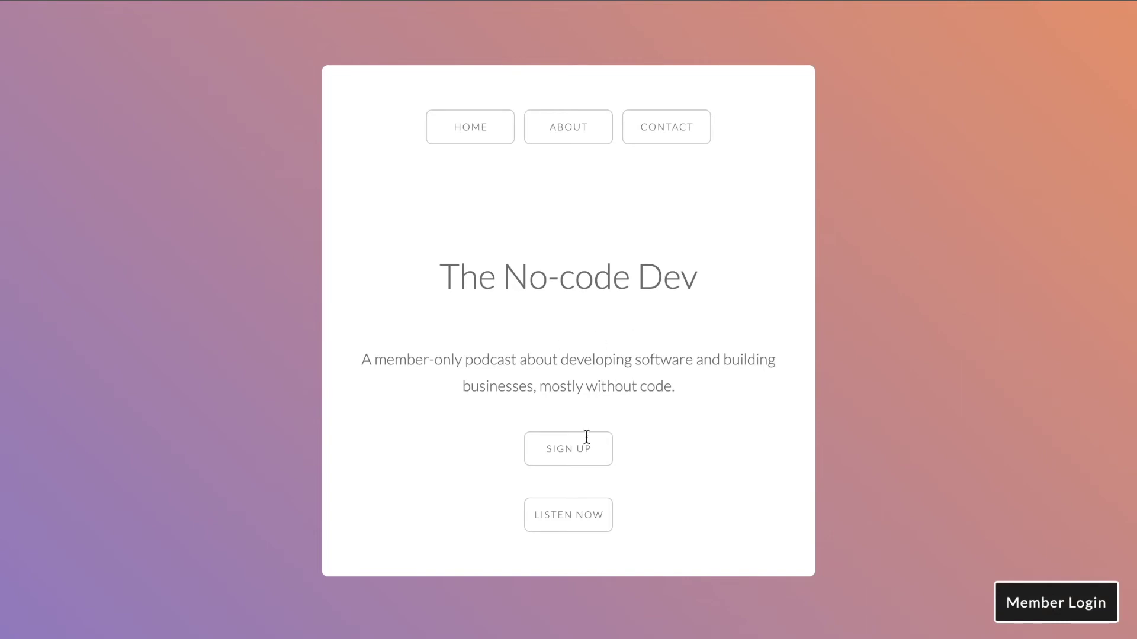
{"action": "left_click", "coordinate": [576, 454]}
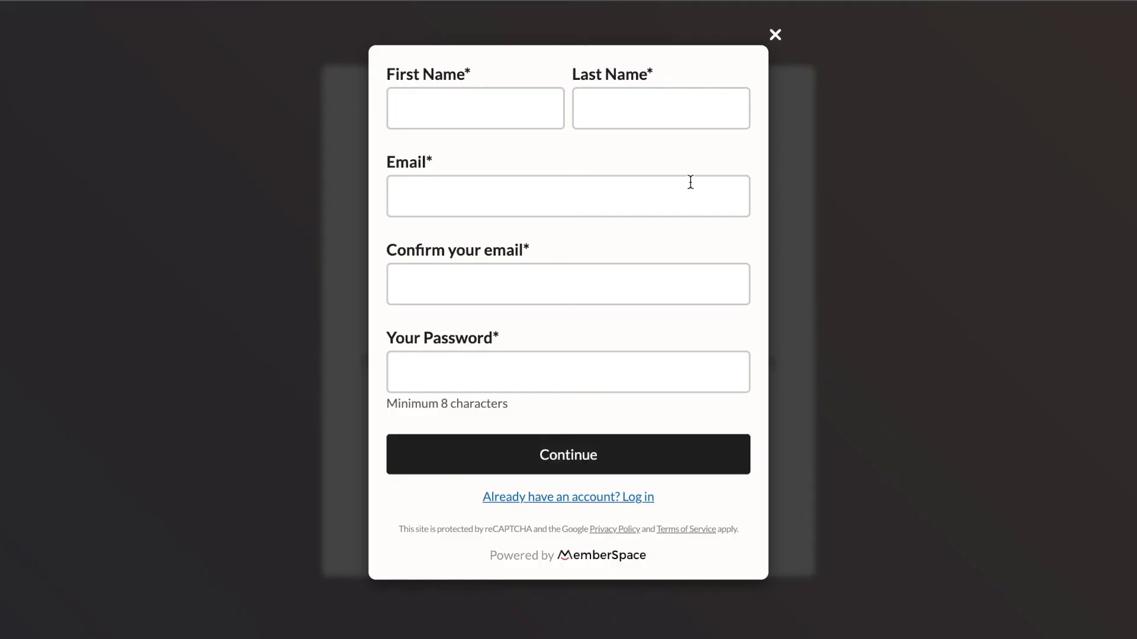
{"action": "left_click", "coordinate": [775, 35]}
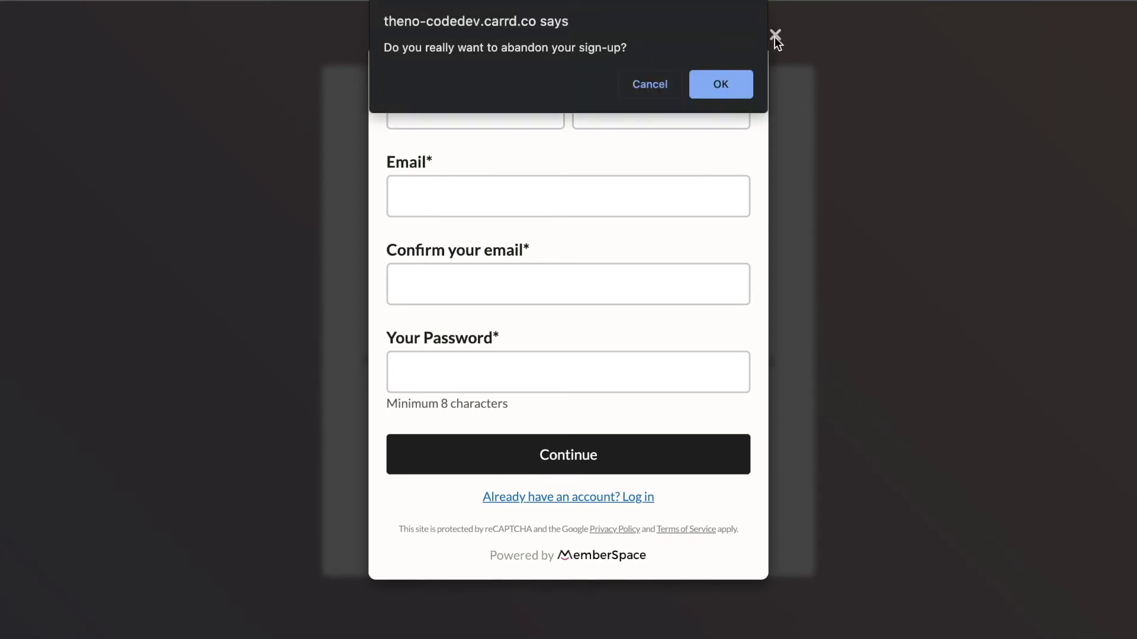
{"action": "left_click", "coordinate": [646, 83]}
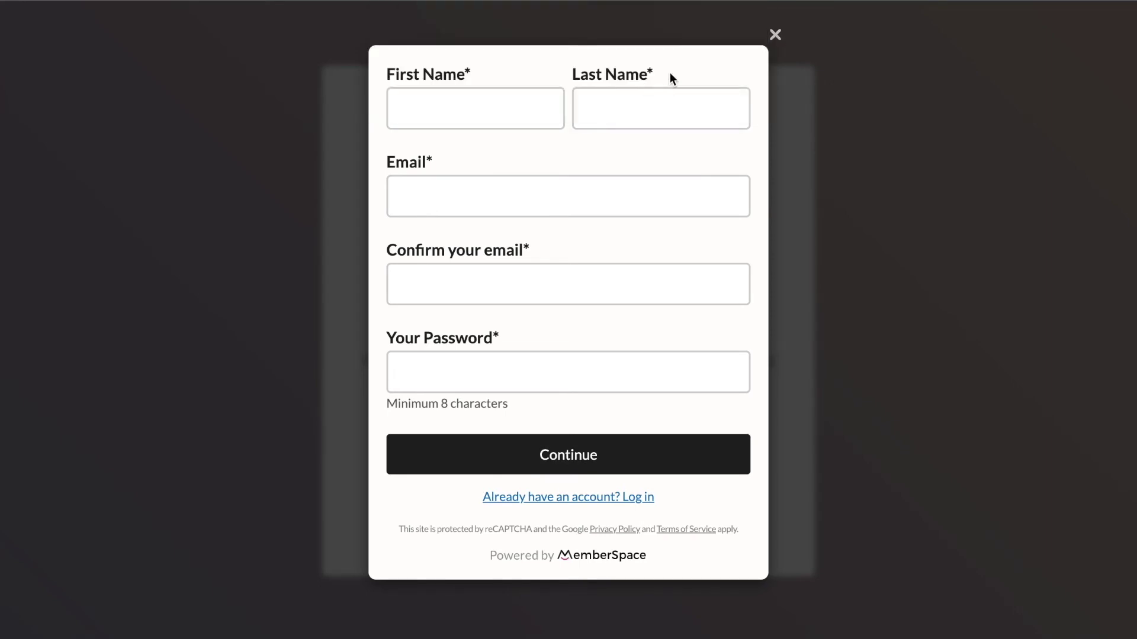
{"action": "left_click", "coordinate": [772, 38]}
{"action": "left_click", "coordinate": [720, 81]}
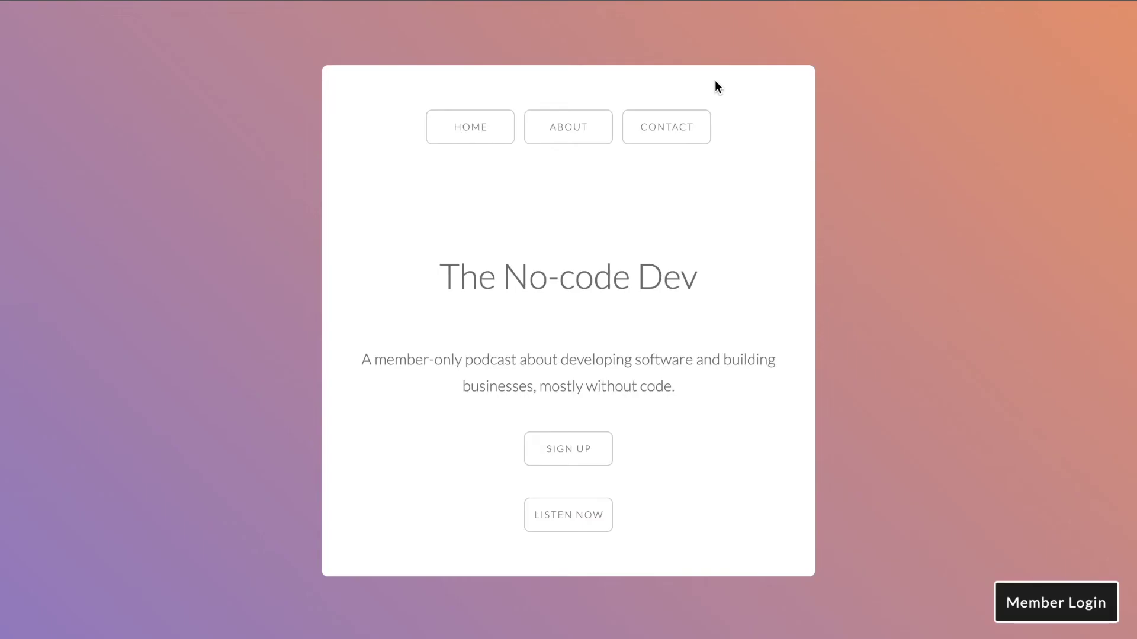
Step: Visit the About, Contact, Home and Listen sections, then reopen the Sign Up form
{"action": "left_click", "coordinate": [577, 127]}
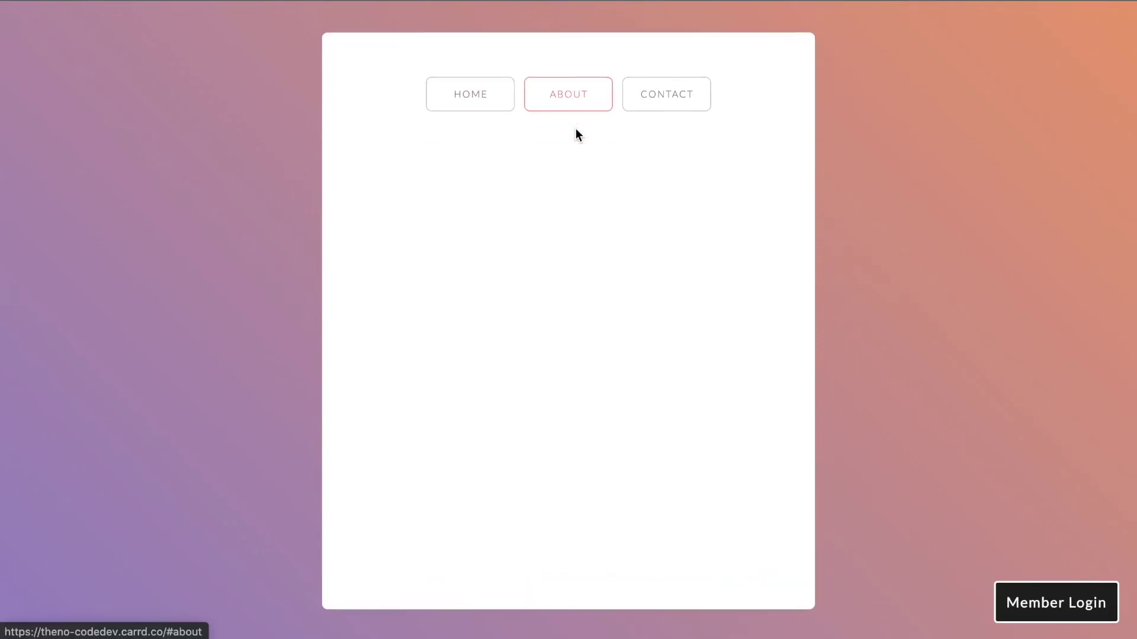
{"action": "left_click", "coordinate": [663, 84]}
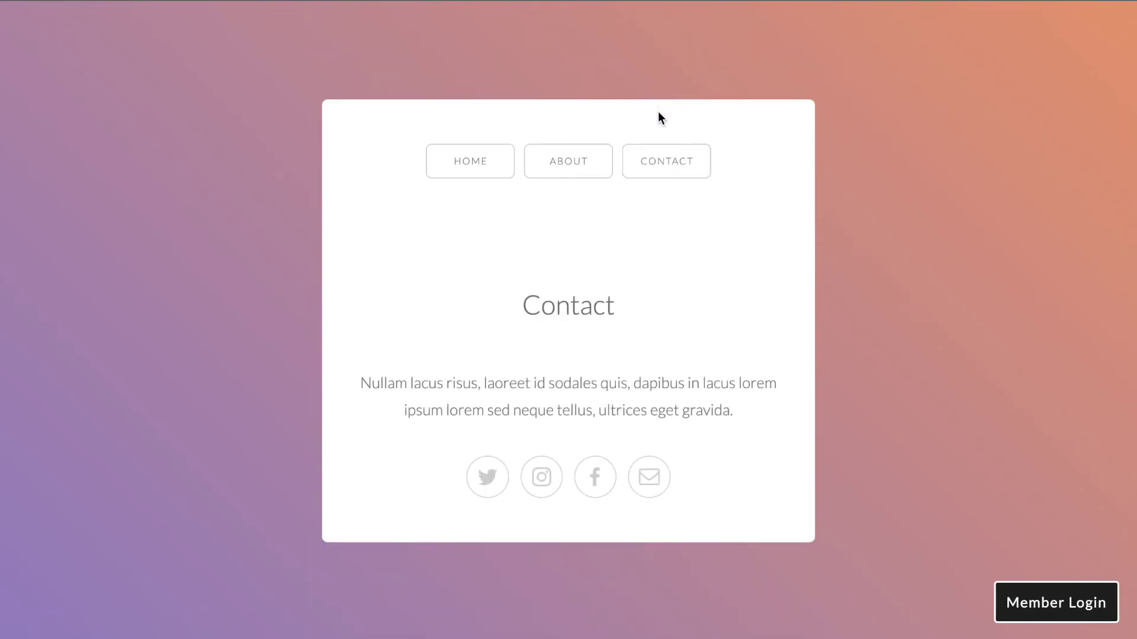
{"action": "left_click", "coordinate": [468, 165]}
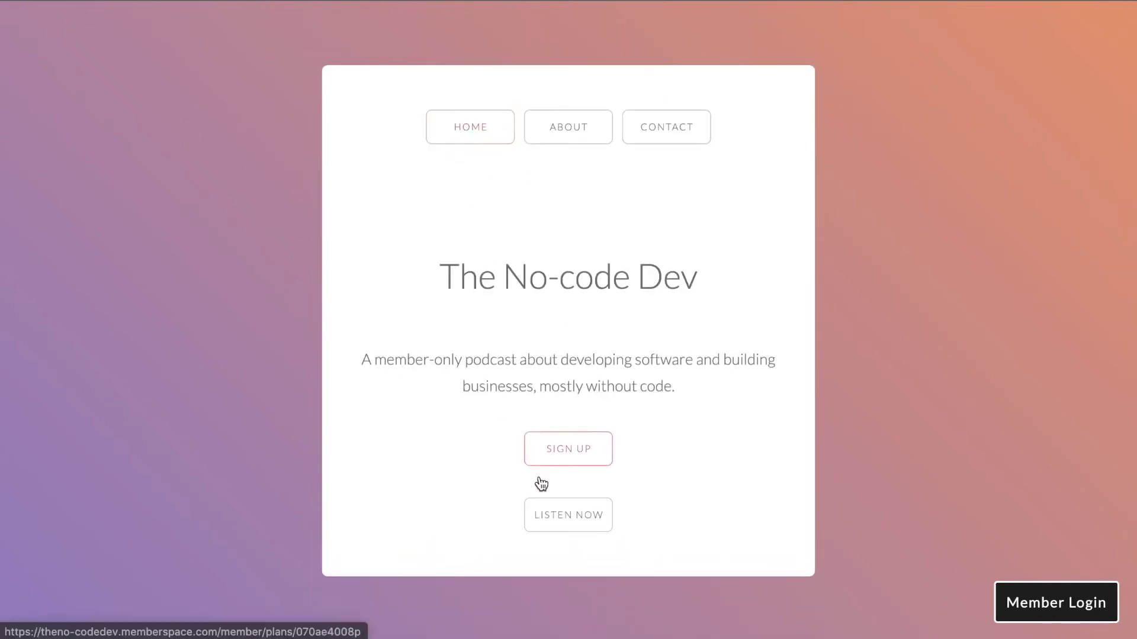
{"action": "left_click", "coordinate": [564, 516]}
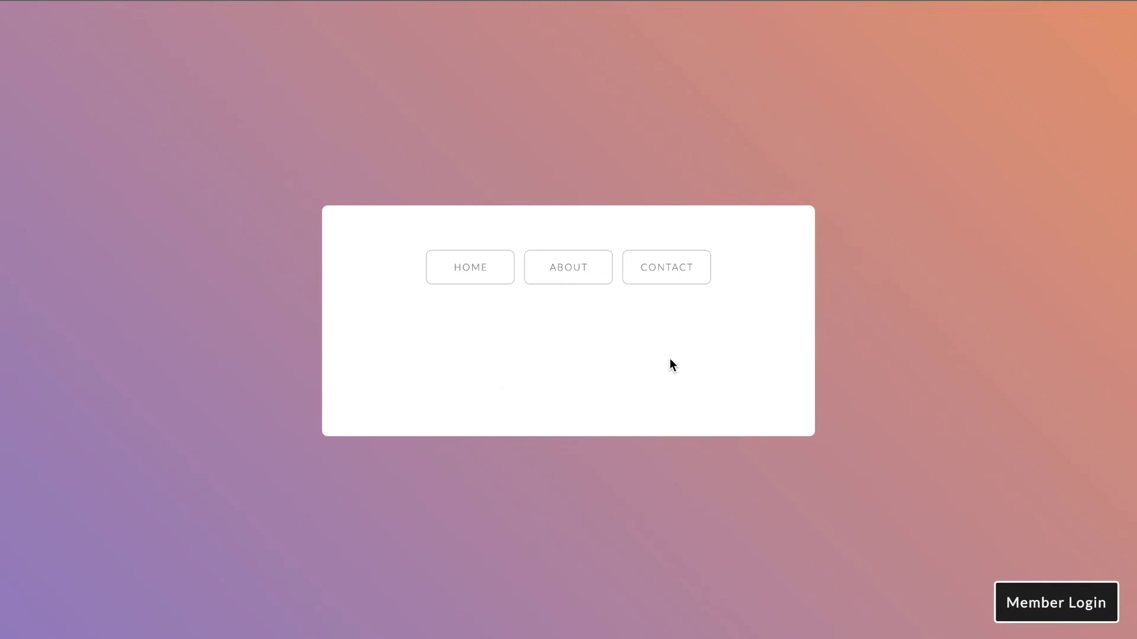
{"action": "left_click", "coordinate": [465, 266]}
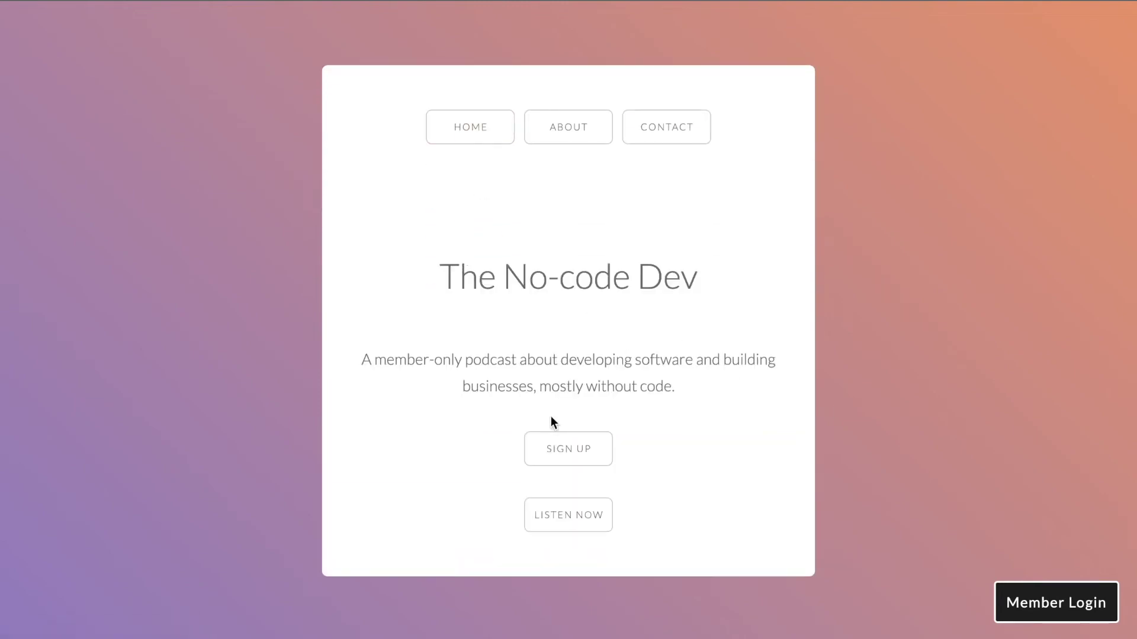
{"action": "left_click", "coordinate": [562, 456]}
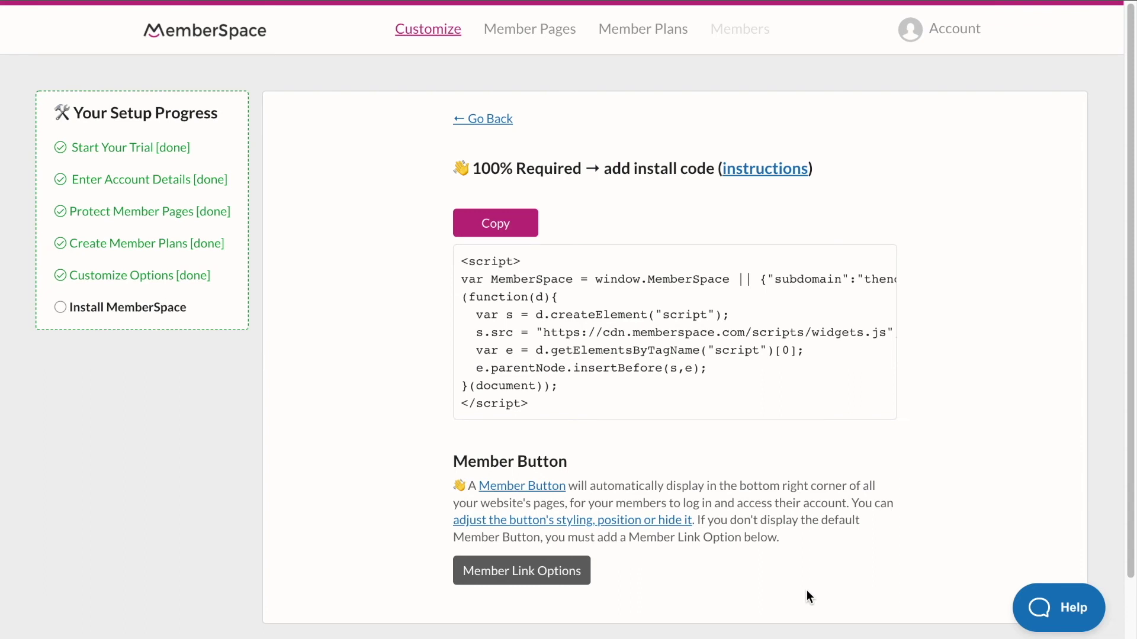
Step: Return to the integrations overview, then open Member Pages and its Manage Content Links page
{"action": "left_click", "coordinate": [493, 121]}
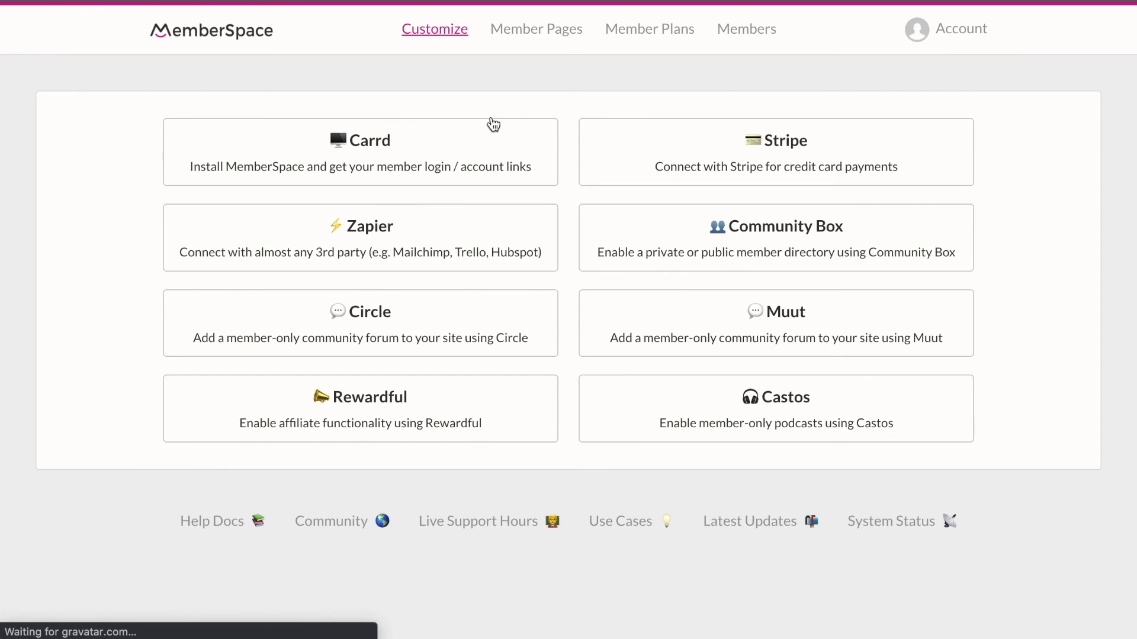
{"action": "left_click", "coordinate": [542, 35]}
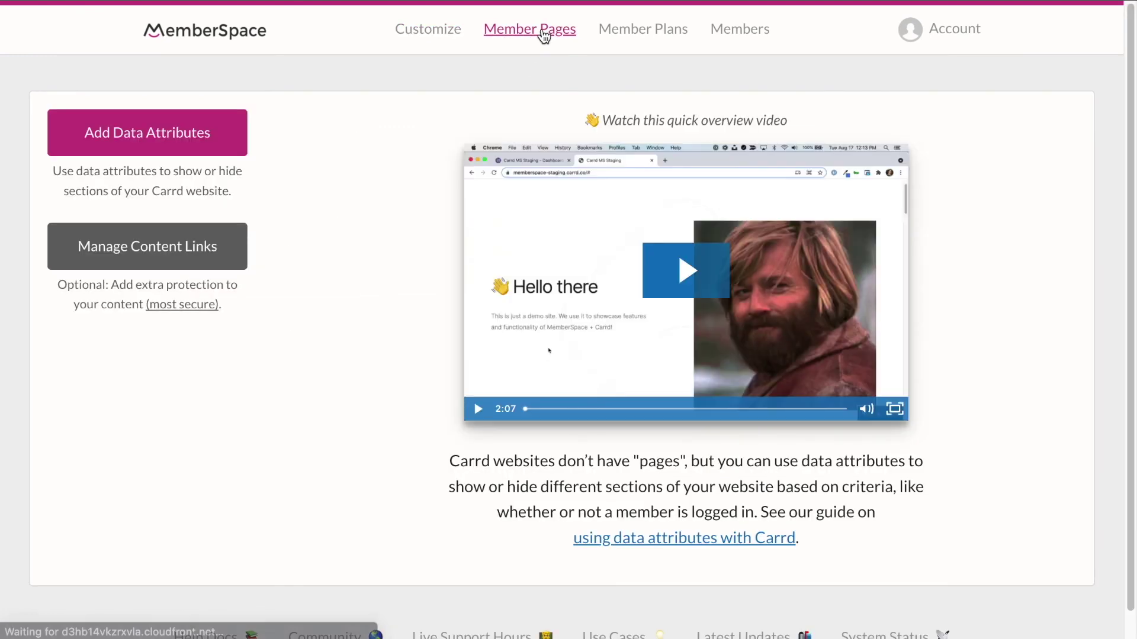
{"action": "left_click", "coordinate": [149, 255]}
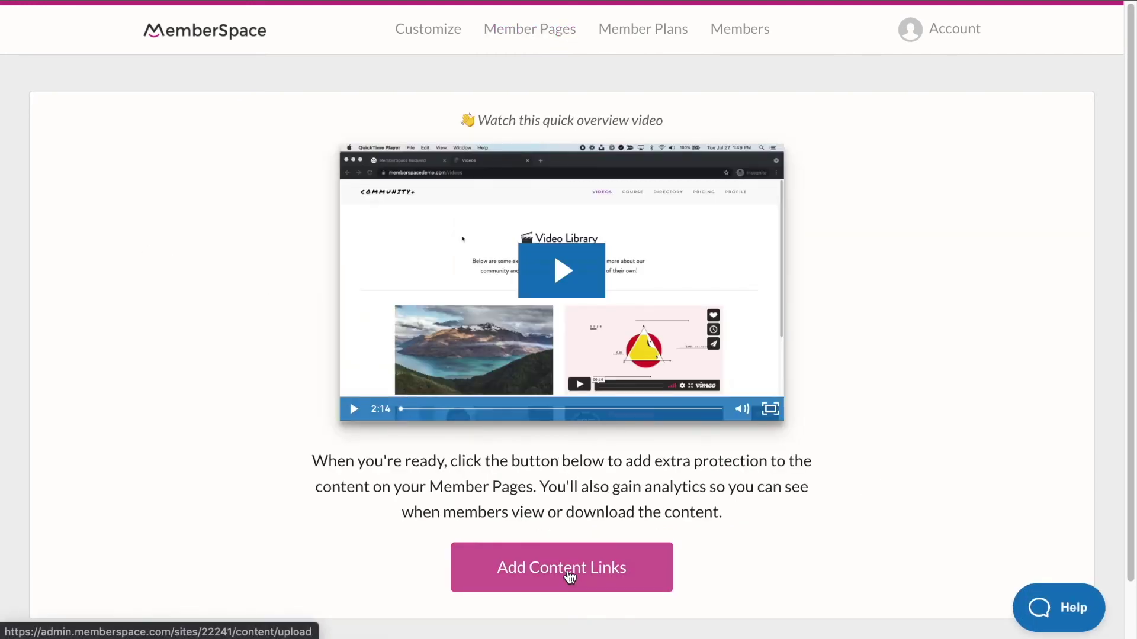
Step: Upload the three episode MP3s as content links and give the first one Free plan access
{"action": "left_click", "coordinate": [569, 573]}
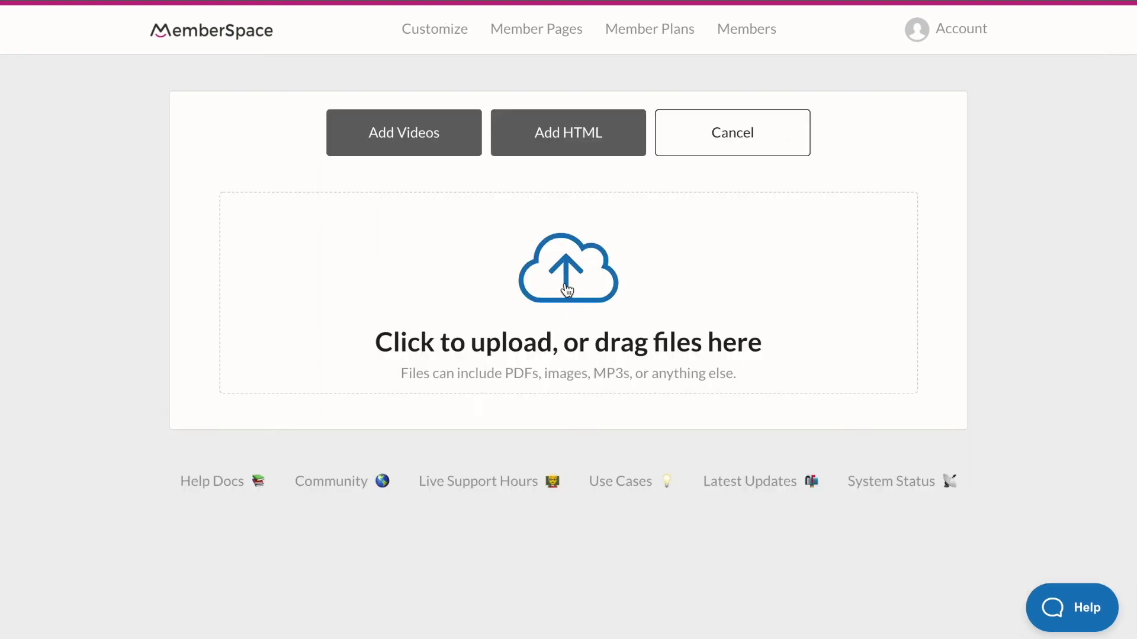
{"action": "left_click", "coordinate": [567, 290]}
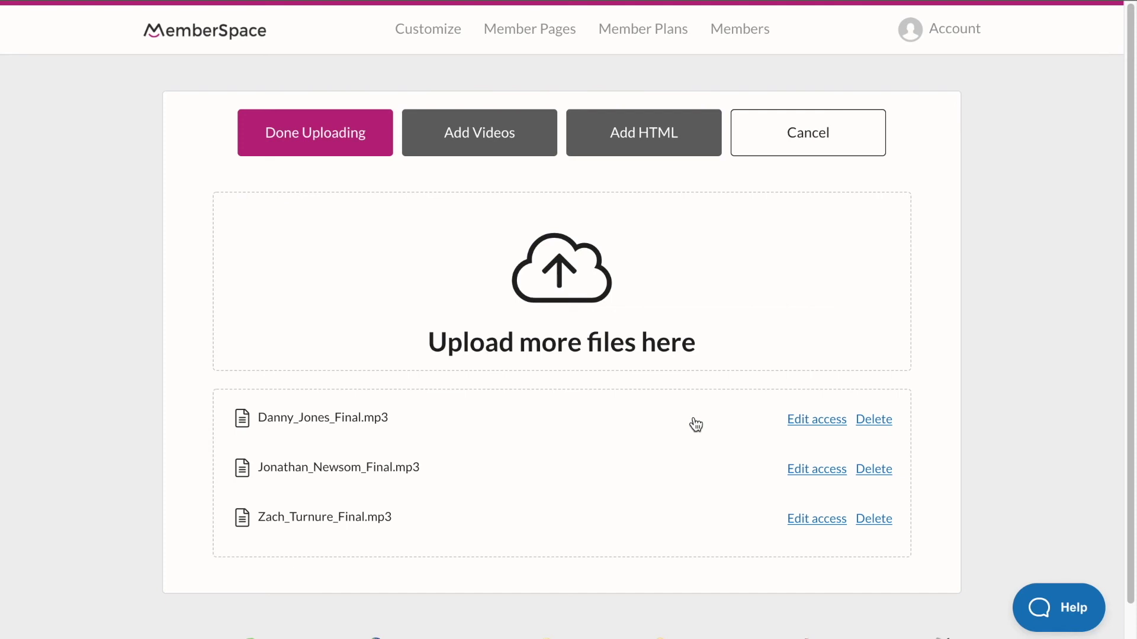
{"action": "left_click", "coordinate": [819, 422]}
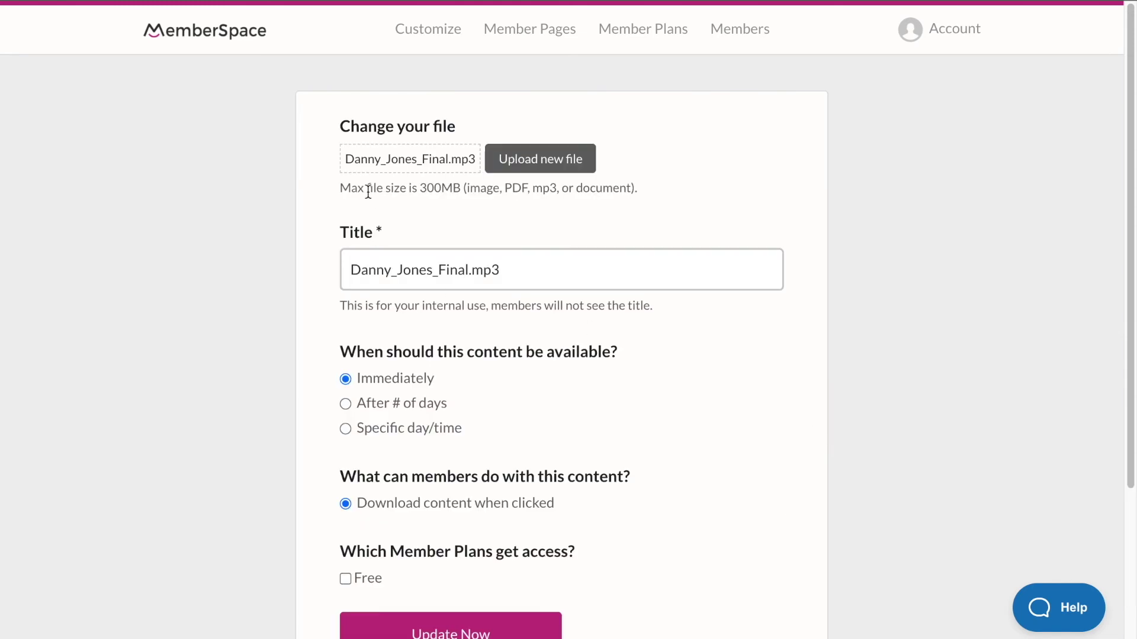
{"action": "scroll", "coordinate": [459, 312], "scroll_direction": "down", "scroll_amount": 2}
{"action": "scroll", "coordinate": [458, 311], "scroll_direction": "down", "scroll_amount": 3}
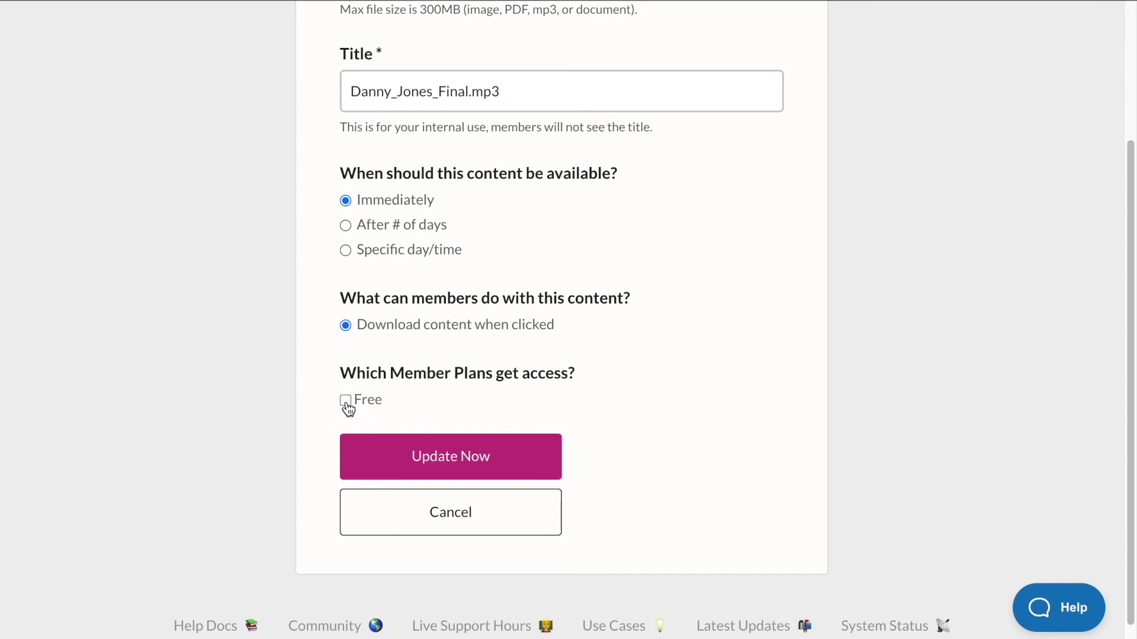
{"action": "left_click", "coordinate": [346, 403]}
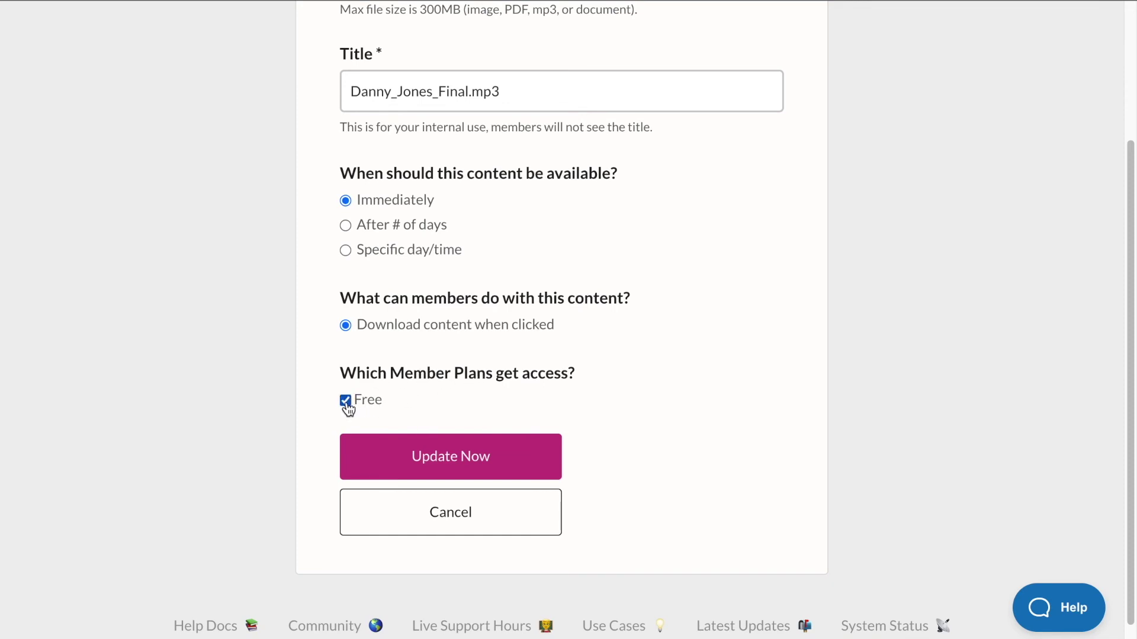
{"action": "left_click", "coordinate": [433, 463]}
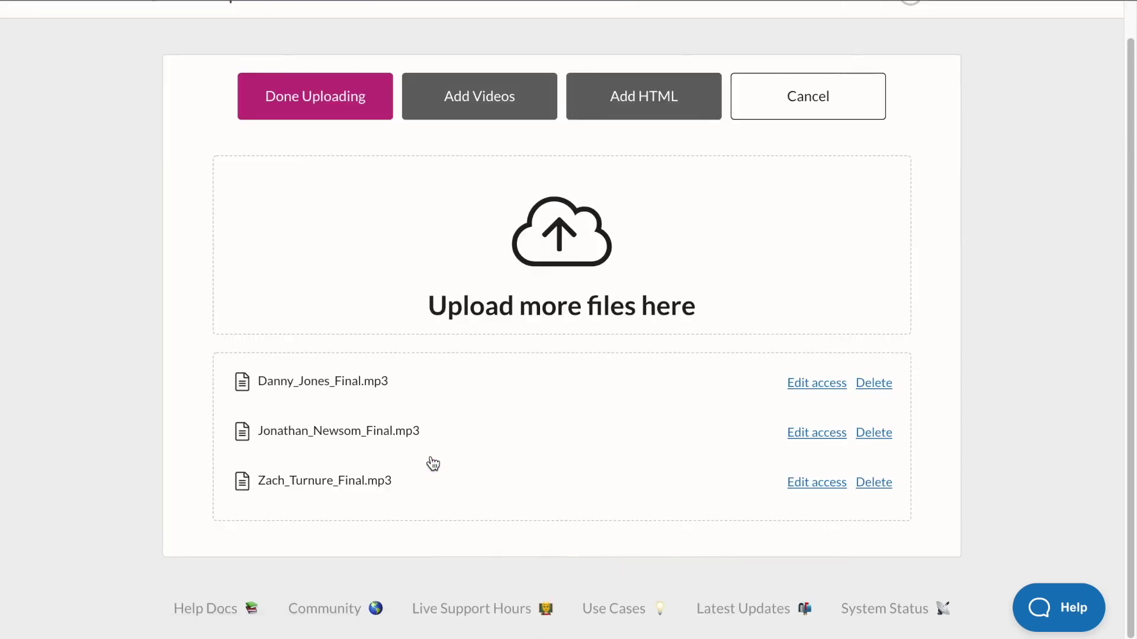
Step: Grant Free plan access to the second and third MP3s, then finish uploading
{"action": "left_click", "coordinate": [815, 431]}
{"action": "scroll", "coordinate": [533, 441], "scroll_direction": "down", "scroll_amount": 1}
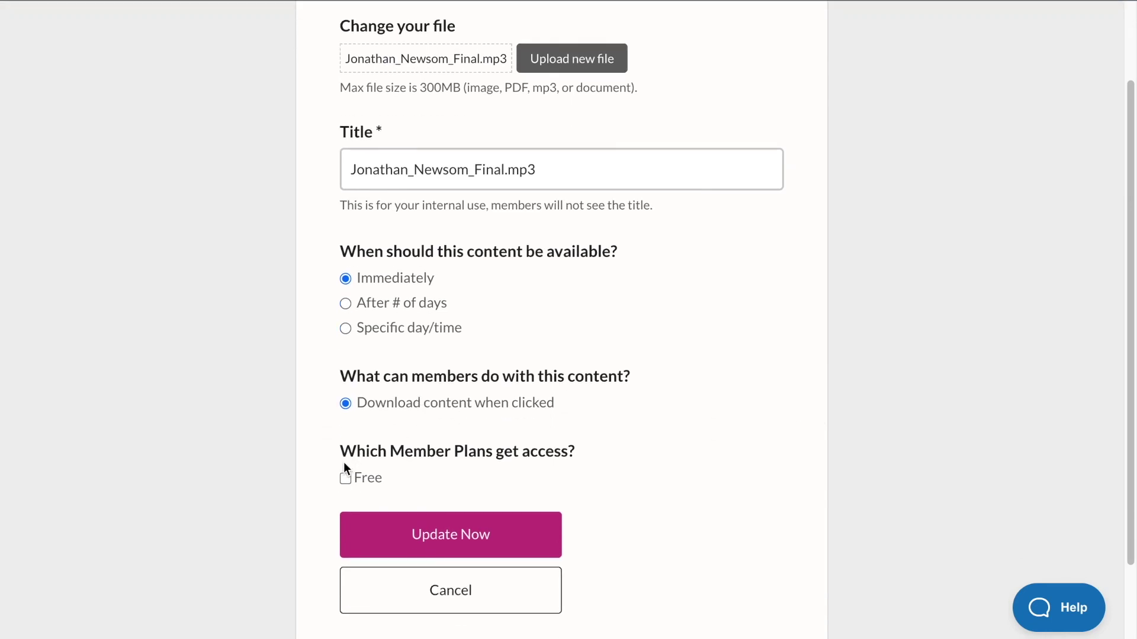
{"action": "left_click", "coordinate": [345, 478]}
{"action": "left_click", "coordinate": [457, 542]}
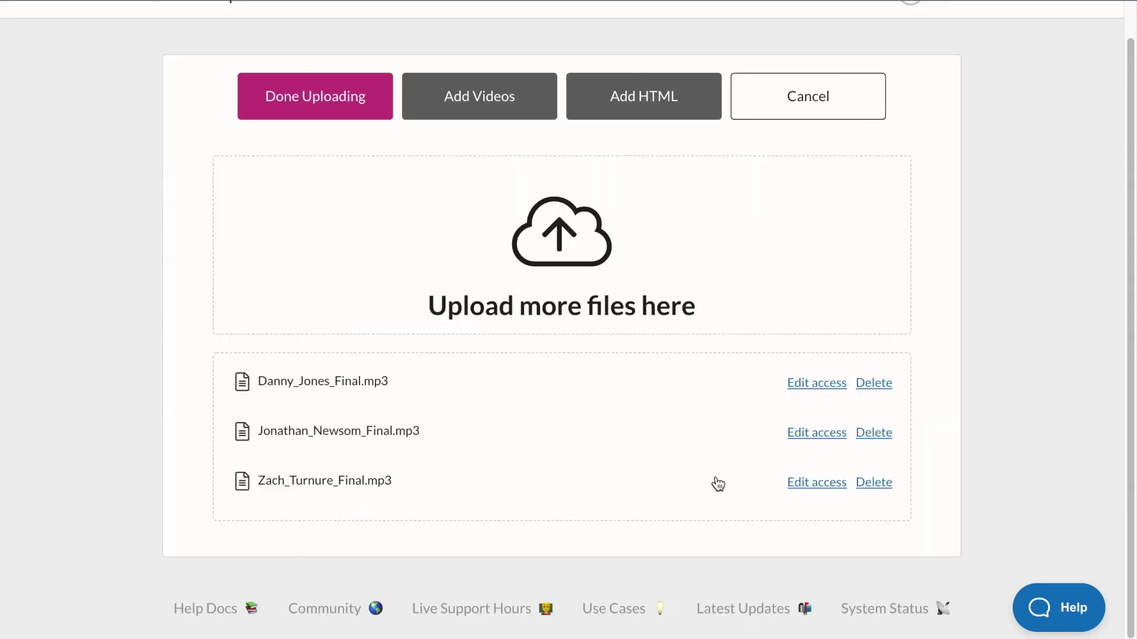
{"action": "left_click", "coordinate": [799, 483]}
{"action": "left_click", "coordinate": [345, 543]}
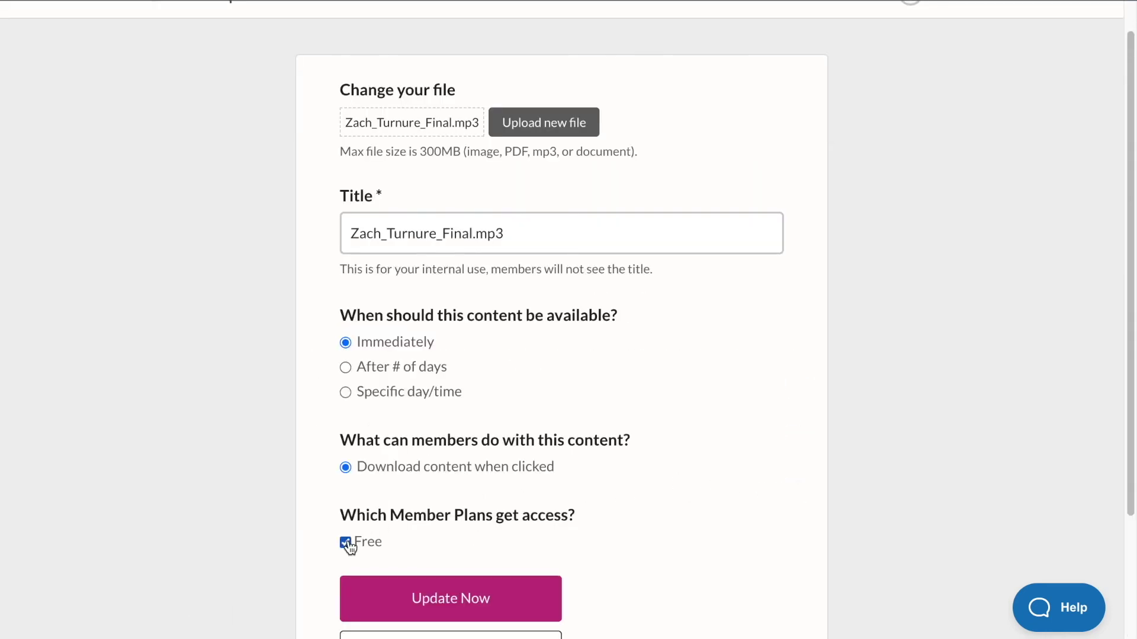
{"action": "left_click", "coordinate": [447, 600]}
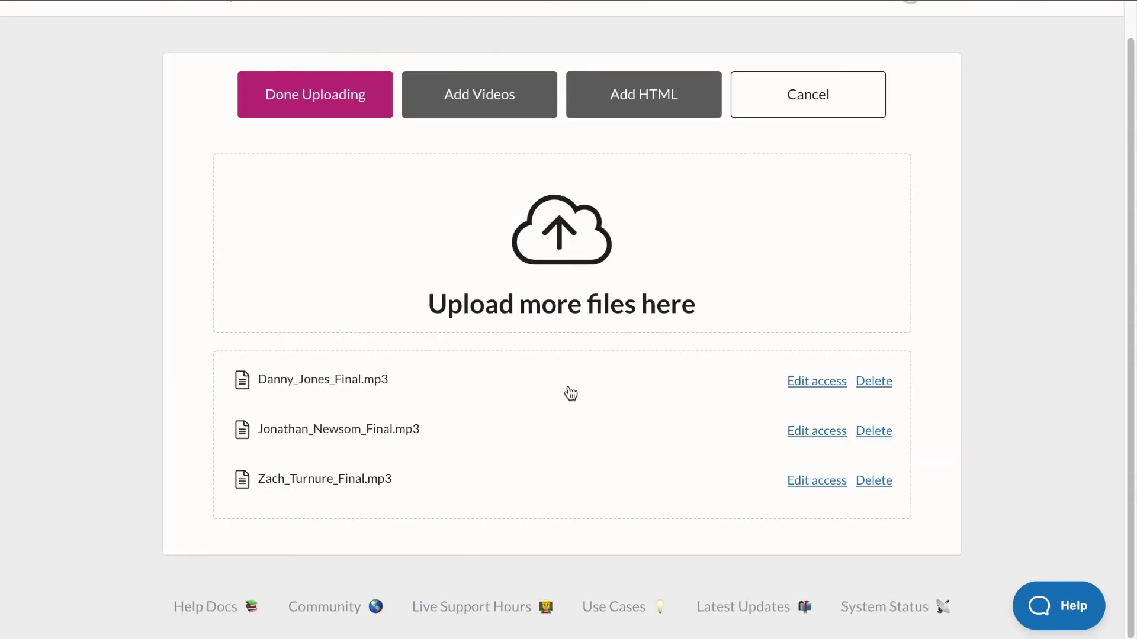
{"action": "left_click", "coordinate": [307, 98]}
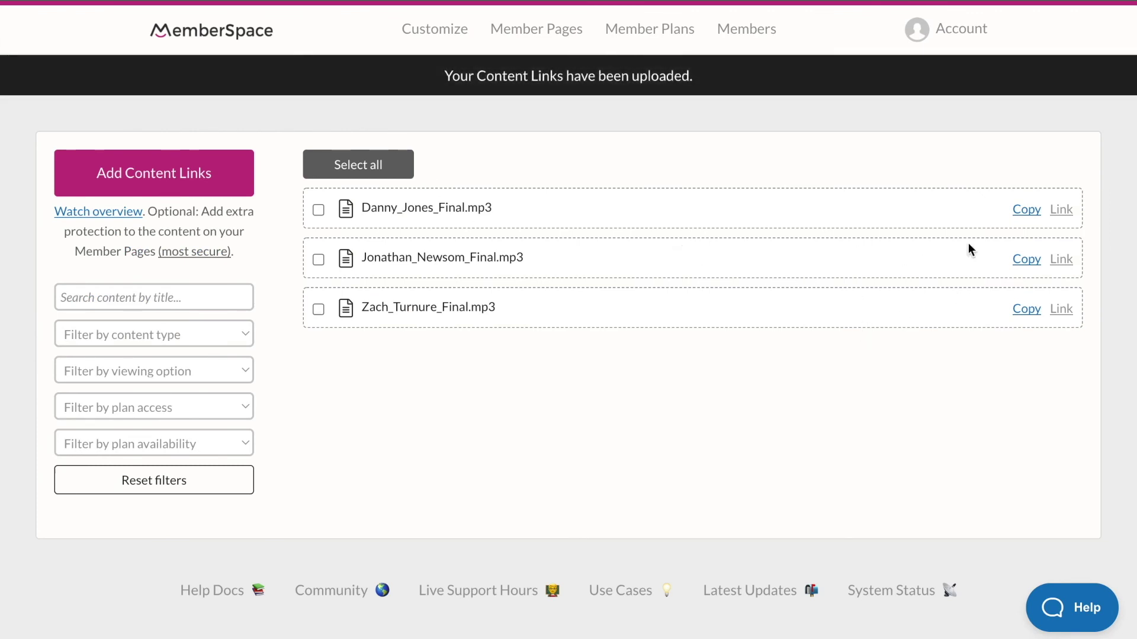
Step: Replace the Episode 1 link URL with the first MP3's protected MemberSpace link
{"action": "left_click", "coordinate": [1025, 211]}
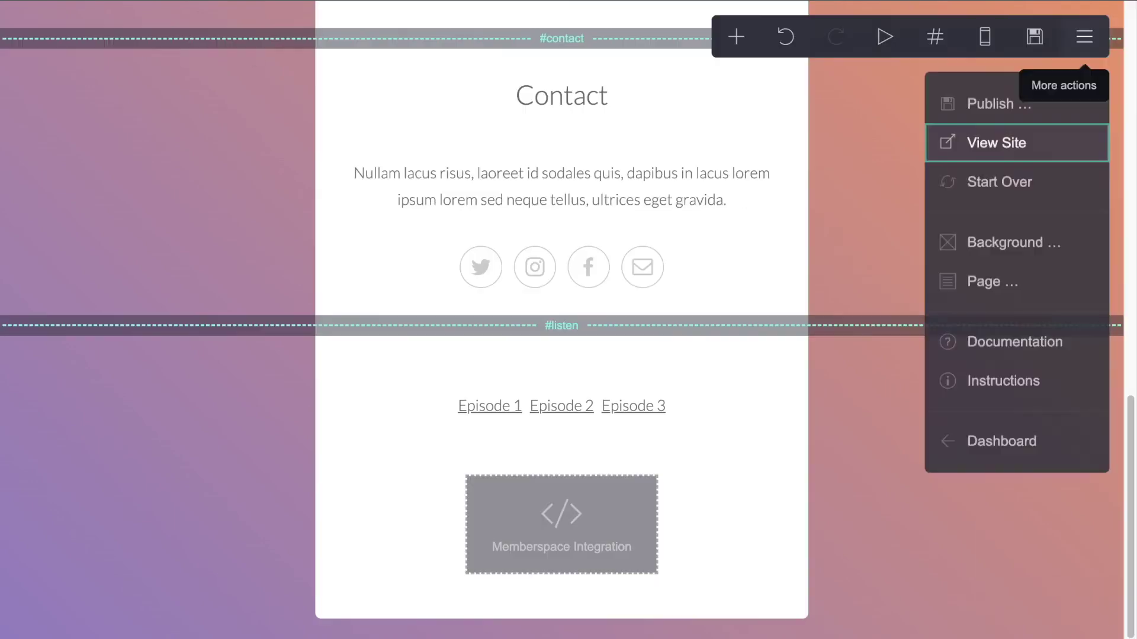
{"action": "left_click", "coordinate": [1084, 37]}
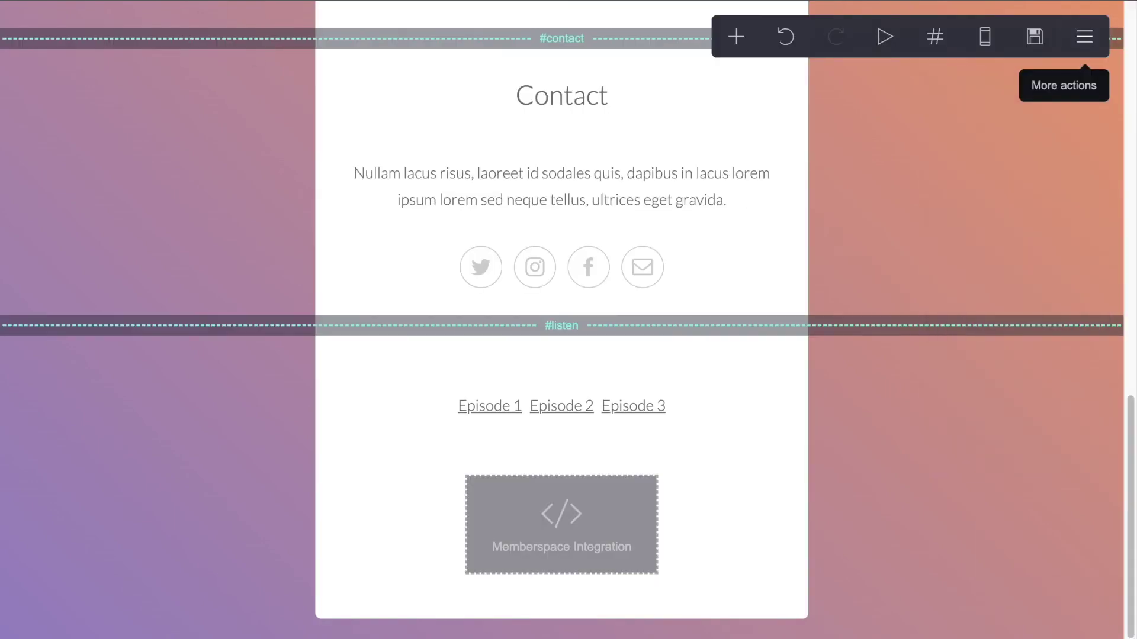
{"action": "left_click", "coordinate": [445, 405]}
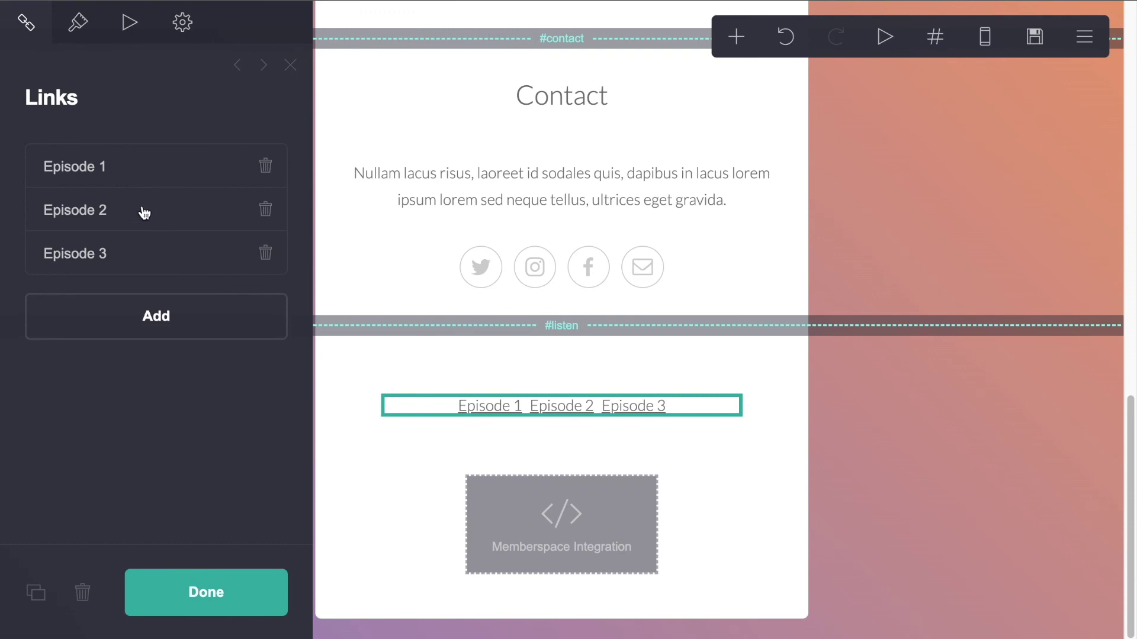
{"action": "left_click", "coordinate": [83, 169]}
{"action": "scroll", "coordinate": [91, 256], "scroll_direction": "down", "scroll_amount": 2}
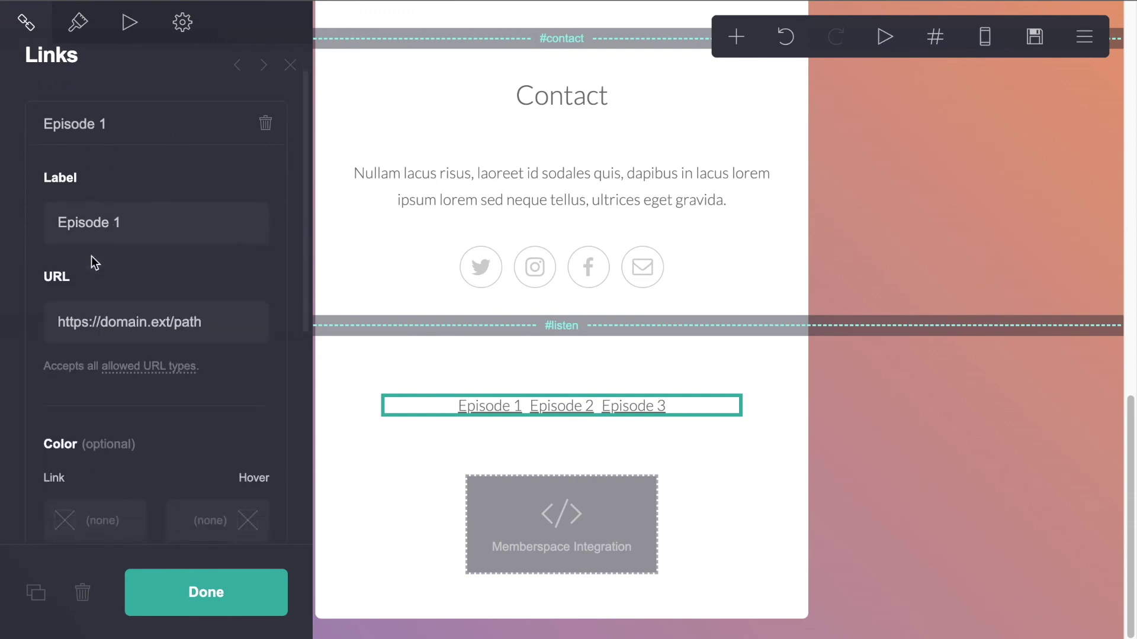
{"action": "triple_click", "coordinate": [97, 308]}
{"action": "key", "text": "ctrl+v"}
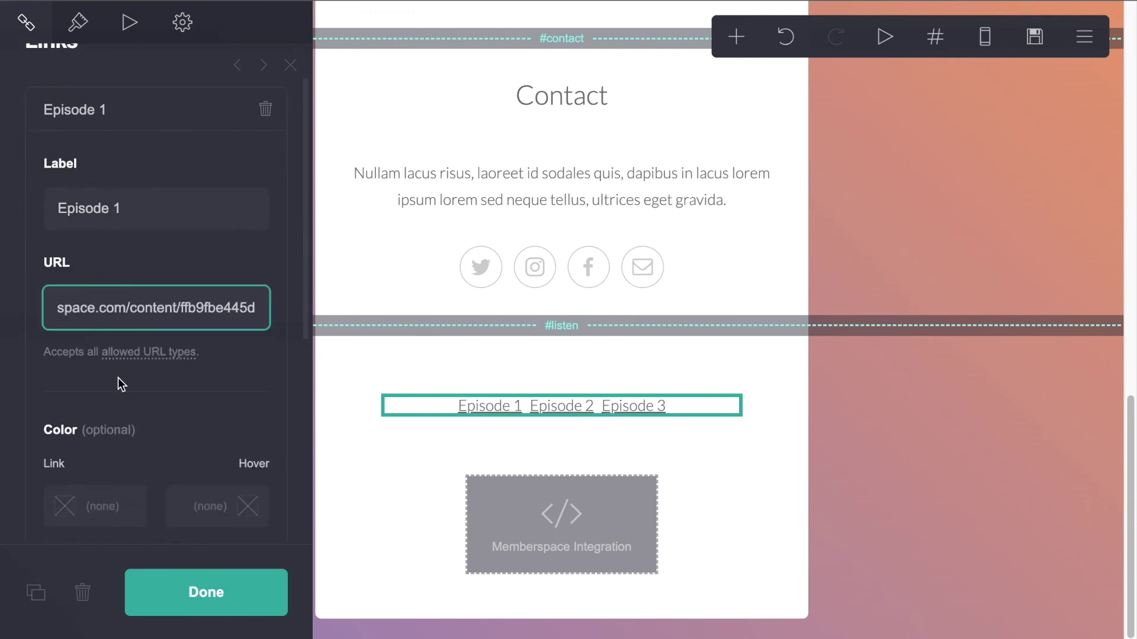
Step: Replace the Episode 2 link URL with the second MP3's protected MemberSpace link
{"action": "scroll", "coordinate": [119, 378], "scroll_direction": "down", "scroll_amount": 6}
{"action": "scroll", "coordinate": [119, 356], "scroll_direction": "down", "scroll_amount": 7}
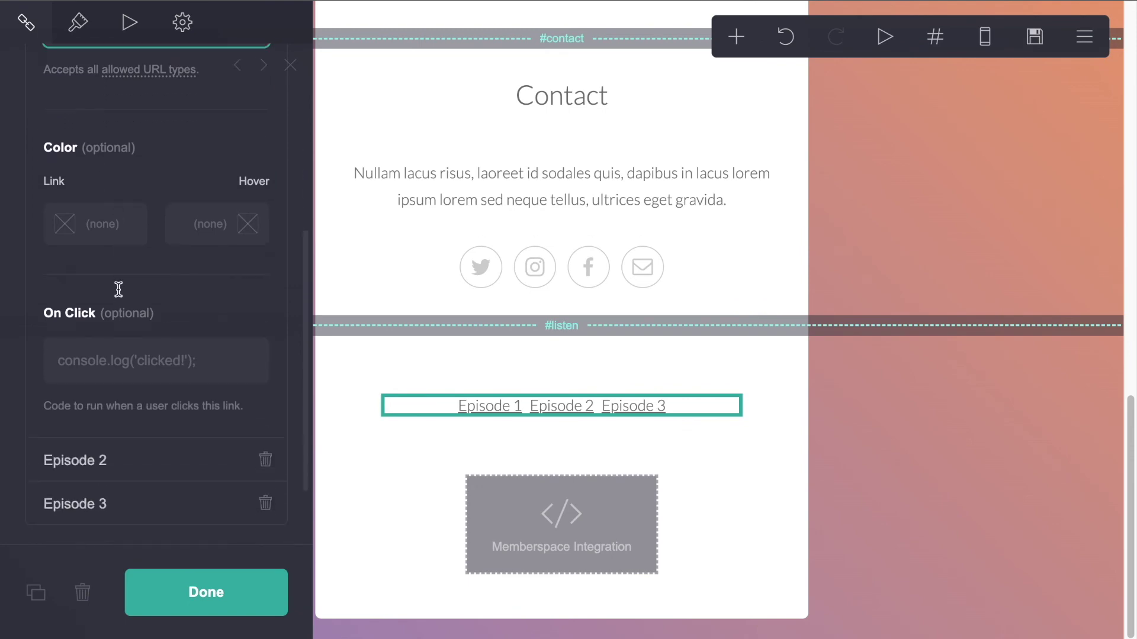
{"action": "left_click", "coordinate": [110, 380]}
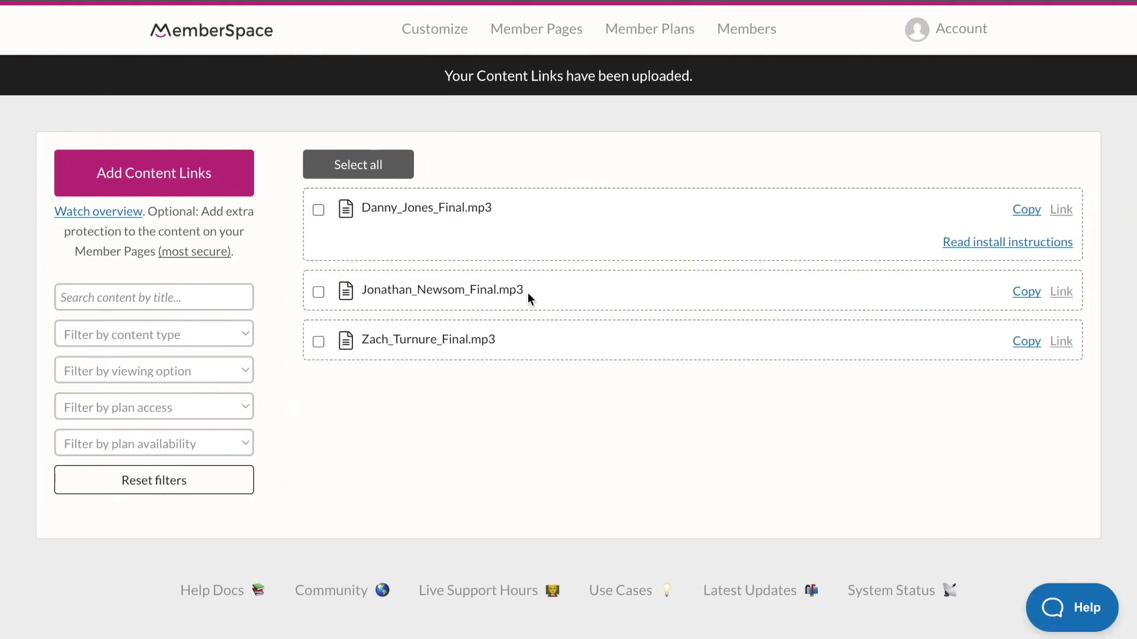
{"action": "left_click", "coordinate": [1020, 293]}
{"action": "key", "text": "ctrl+Left"}
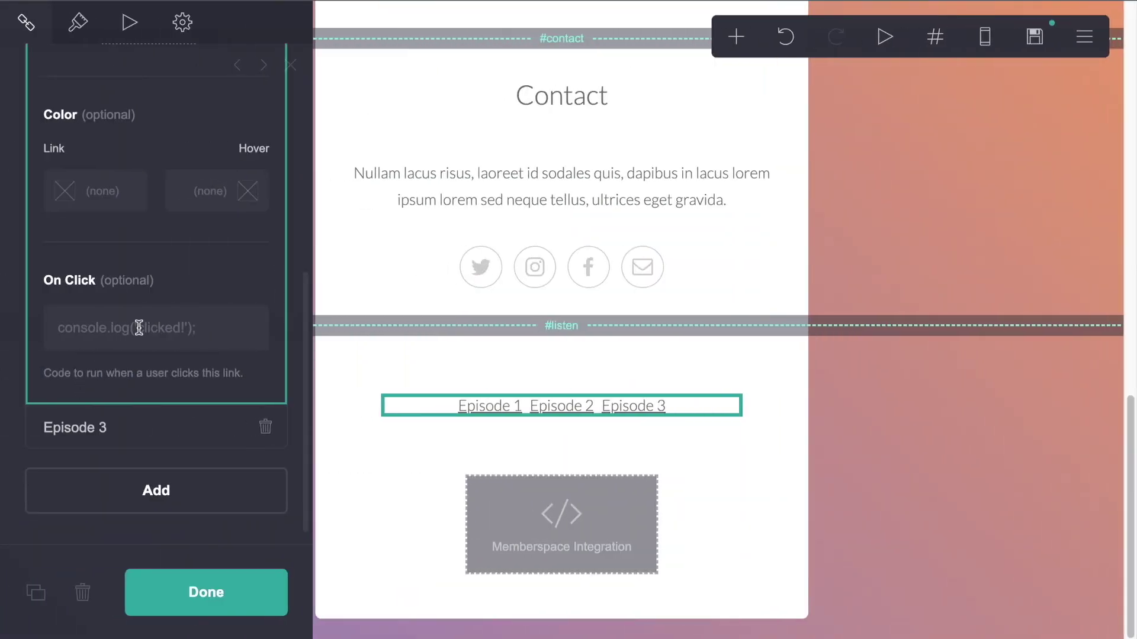
{"action": "scroll", "coordinate": [138, 327], "scroll_direction": "up", "scroll_amount": 6}
{"action": "scroll", "coordinate": [139, 327], "scroll_direction": "up", "scroll_amount": 3}
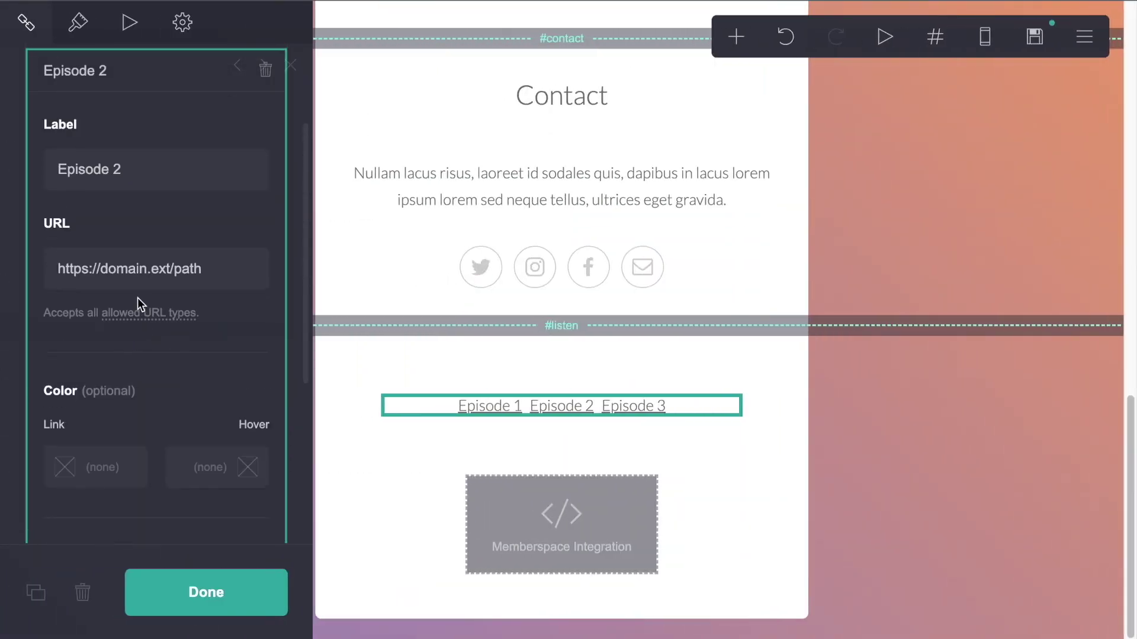
{"action": "left_click", "coordinate": [143, 257]}
{"action": "key", "text": "ctrl+a"}
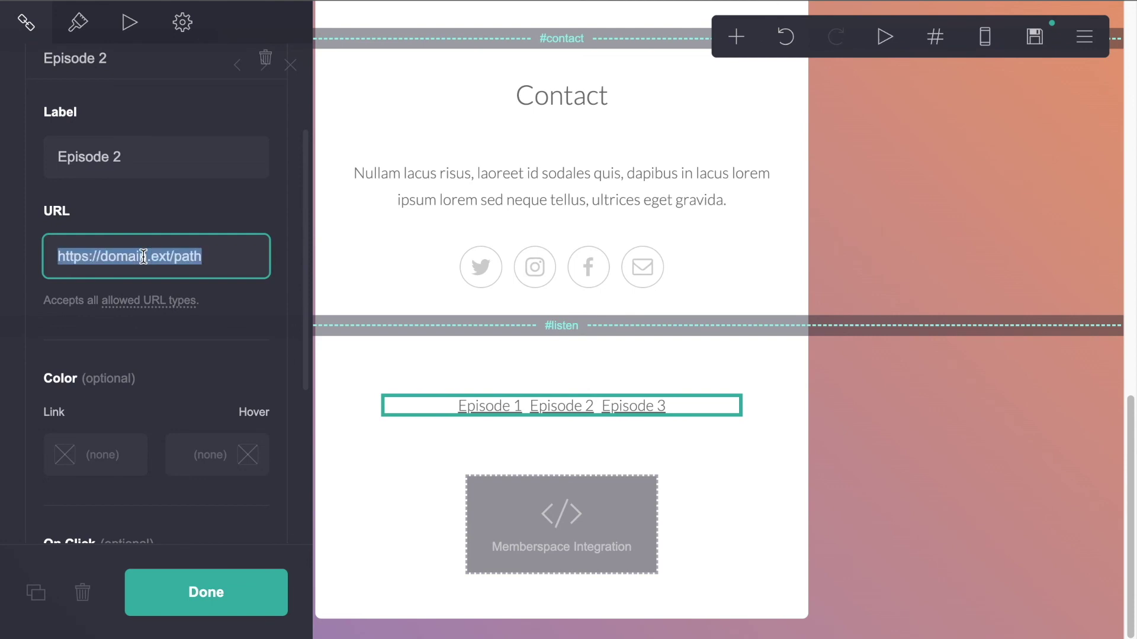
{"action": "key", "text": "ctrl+v"}
Step: Replace the Episode 3 link URL with the third MP3's protected link and finish editing
{"action": "scroll", "coordinate": [153, 330], "scroll_direction": "down", "scroll_amount": 1}
{"action": "scroll", "coordinate": [153, 330], "scroll_direction": "down", "scroll_amount": 5}
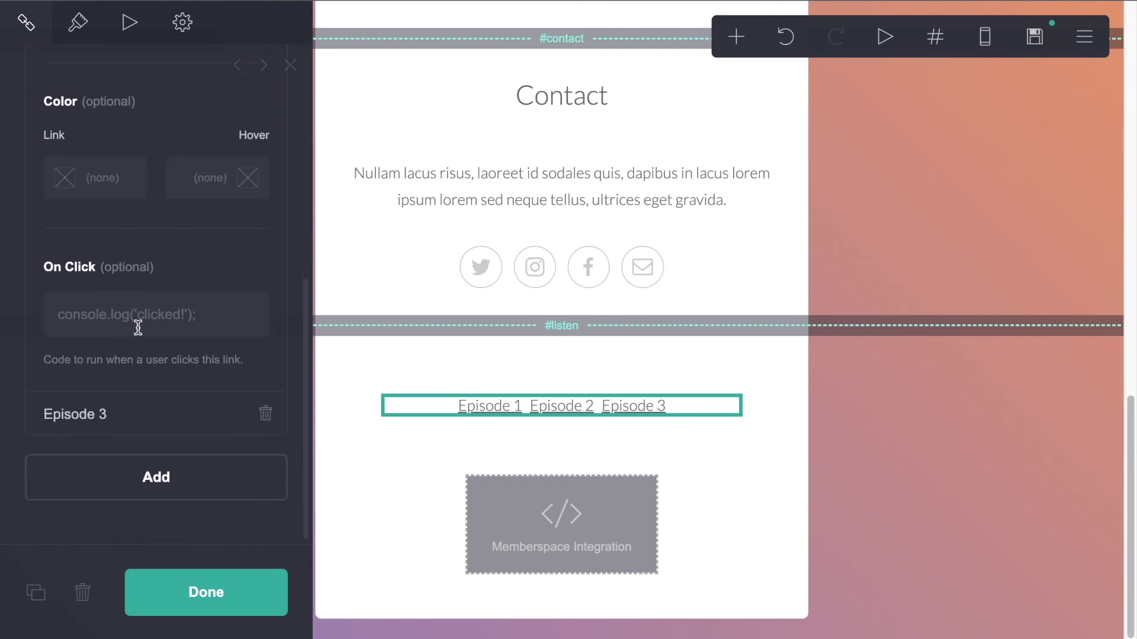
{"action": "left_click", "coordinate": [123, 421]}
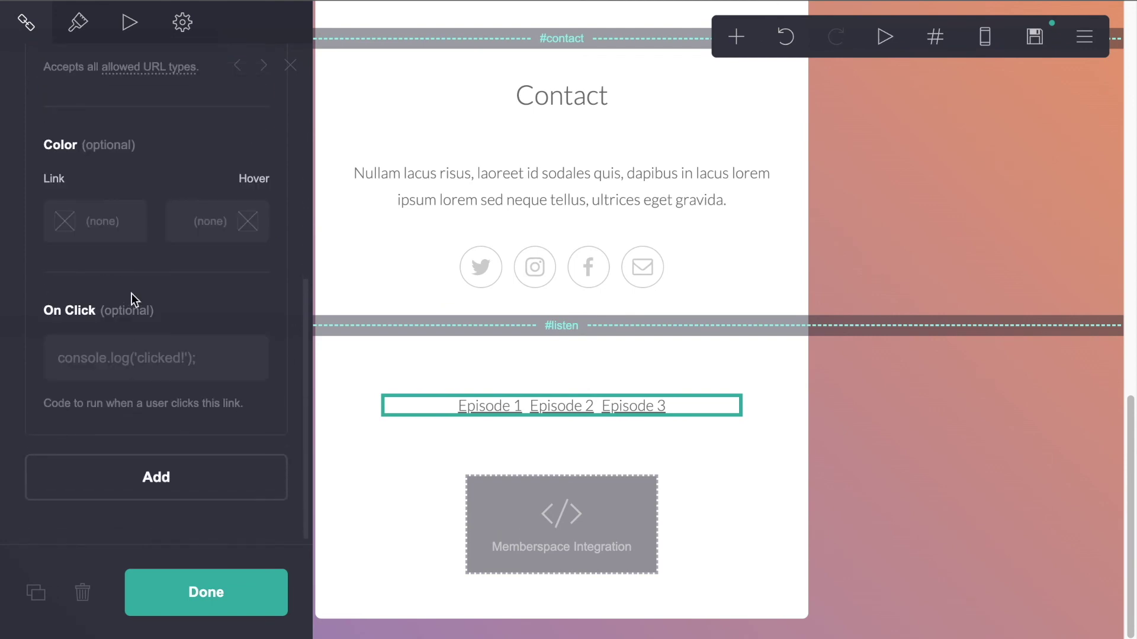
{"action": "scroll", "coordinate": [131, 298], "scroll_direction": "up", "scroll_amount": 3}
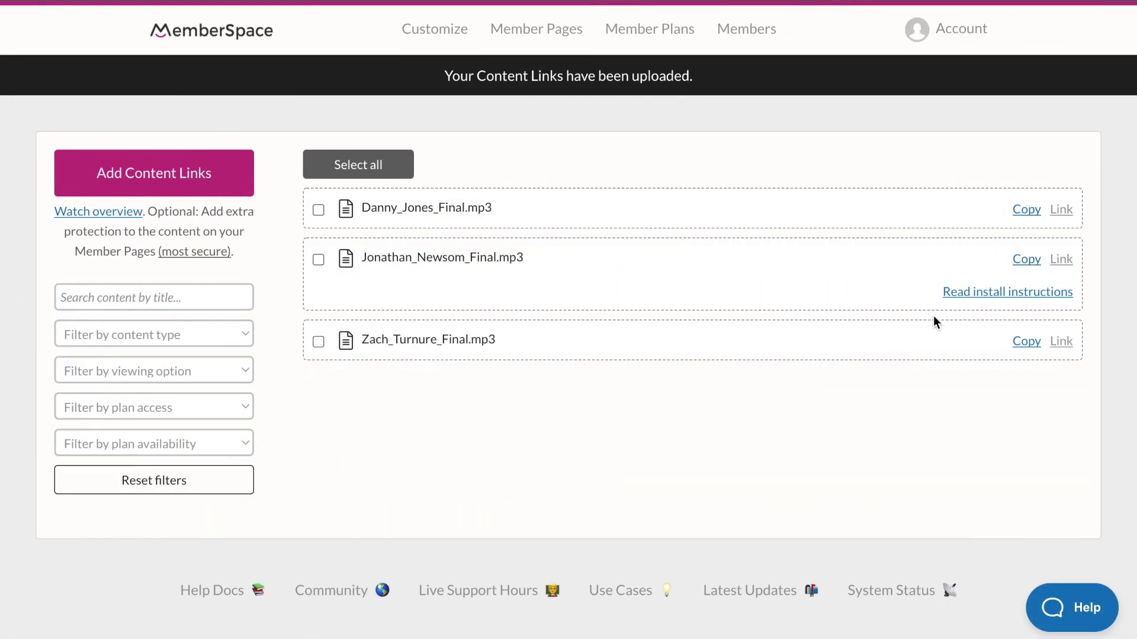
{"action": "left_click", "coordinate": [1024, 342]}
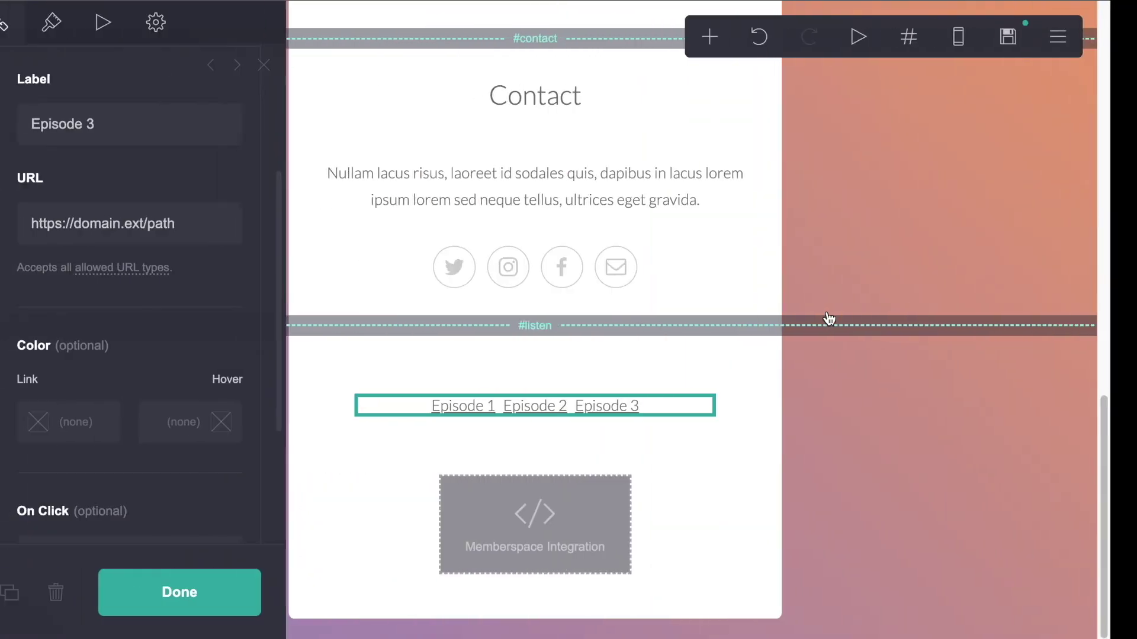
{"action": "left_click", "coordinate": [119, 223]}
{"action": "key", "text": "ctrl+a"}
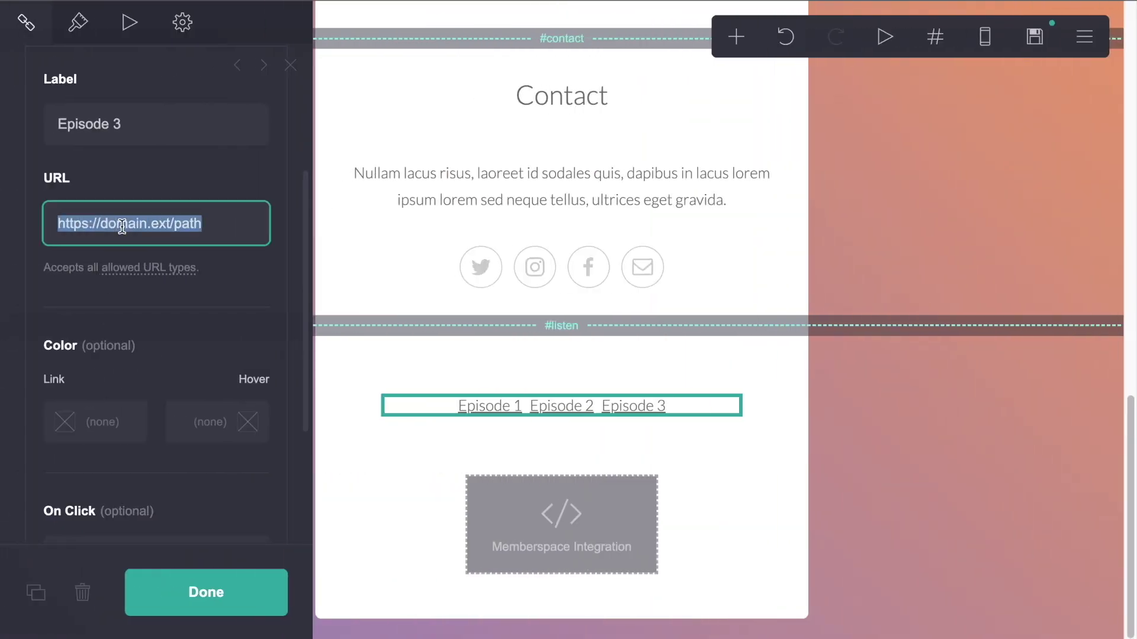
{"action": "key", "text": "ctrl+v"}
{"action": "left_click", "coordinate": [219, 588]}
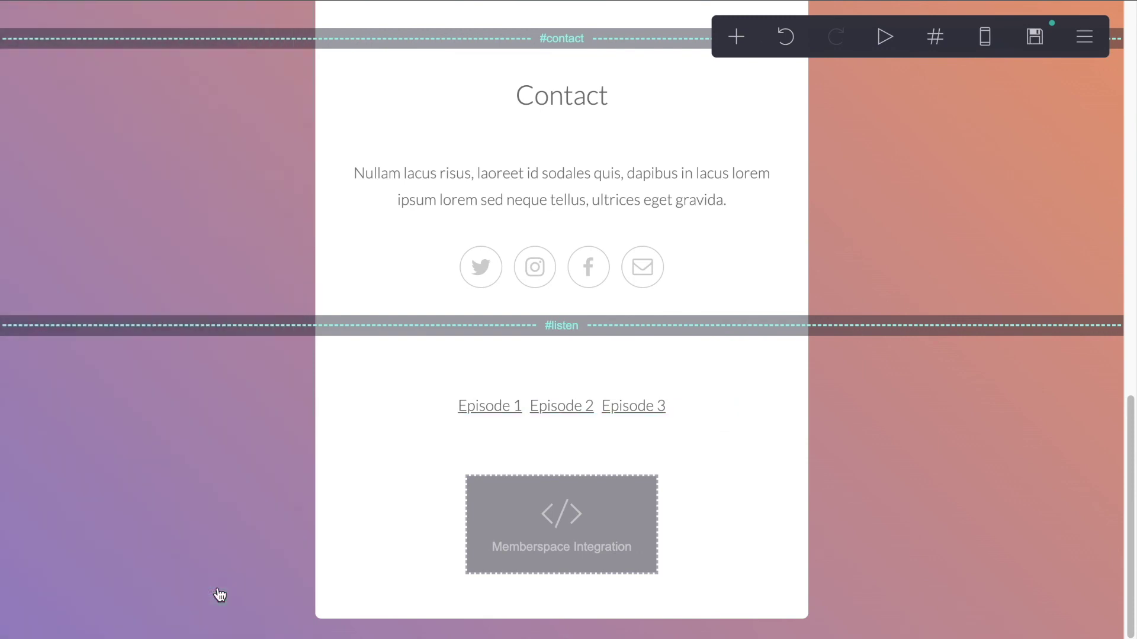
{"action": "left_click", "coordinate": [1035, 52]}
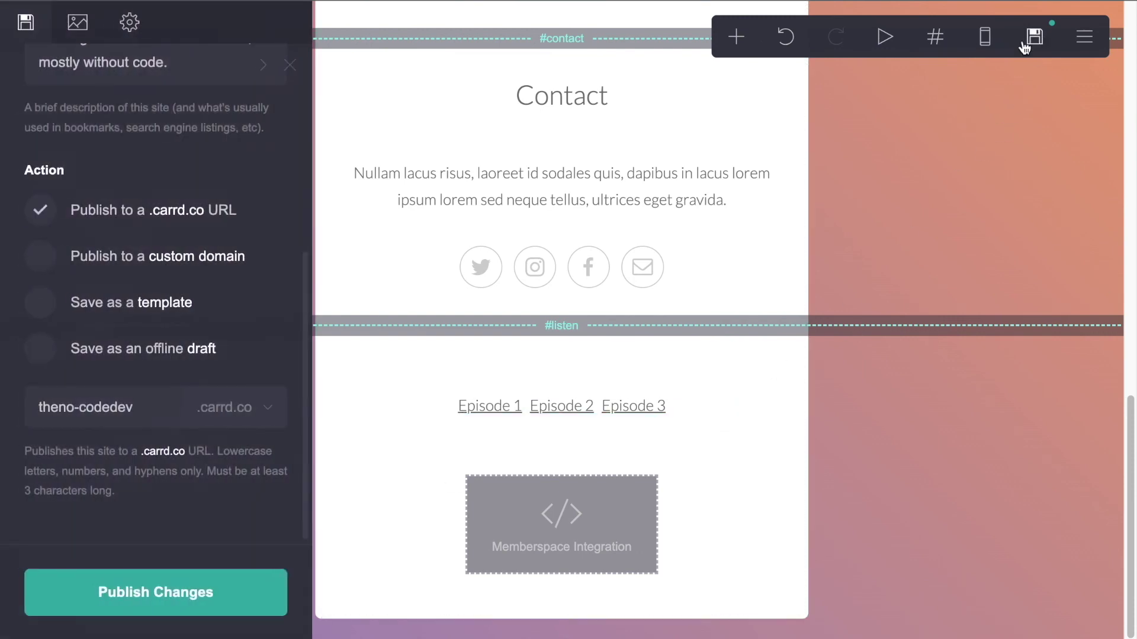
Step: Publish the changes to the .carrd.co address and check the member's Free plan on the live site
{"action": "left_click", "coordinate": [151, 598]}
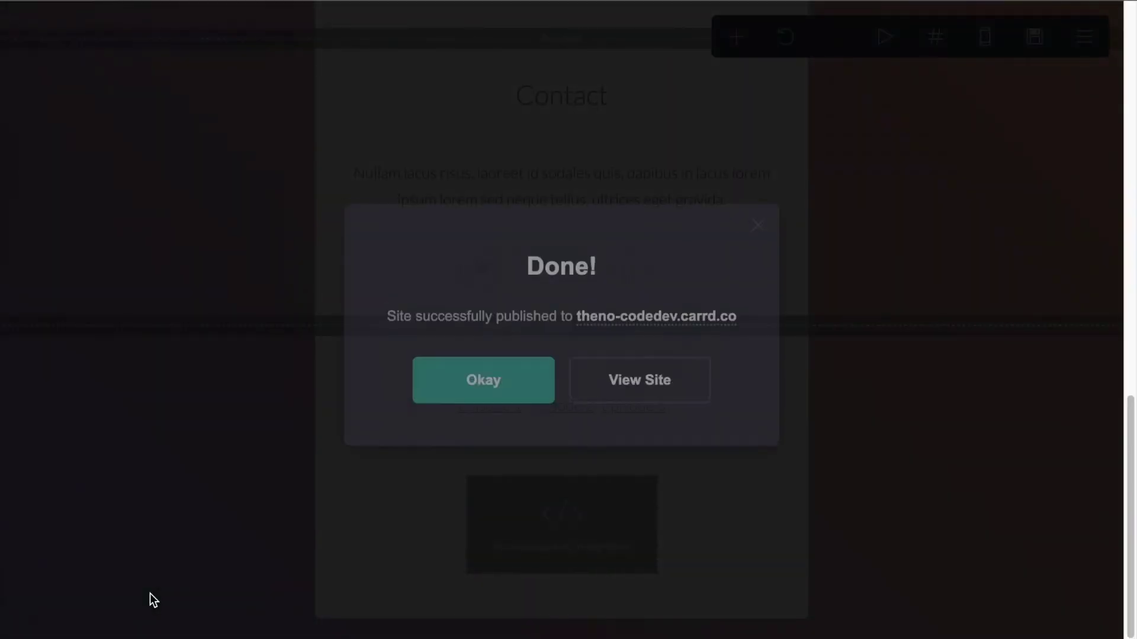
{"action": "left_click", "coordinate": [476, 379]}
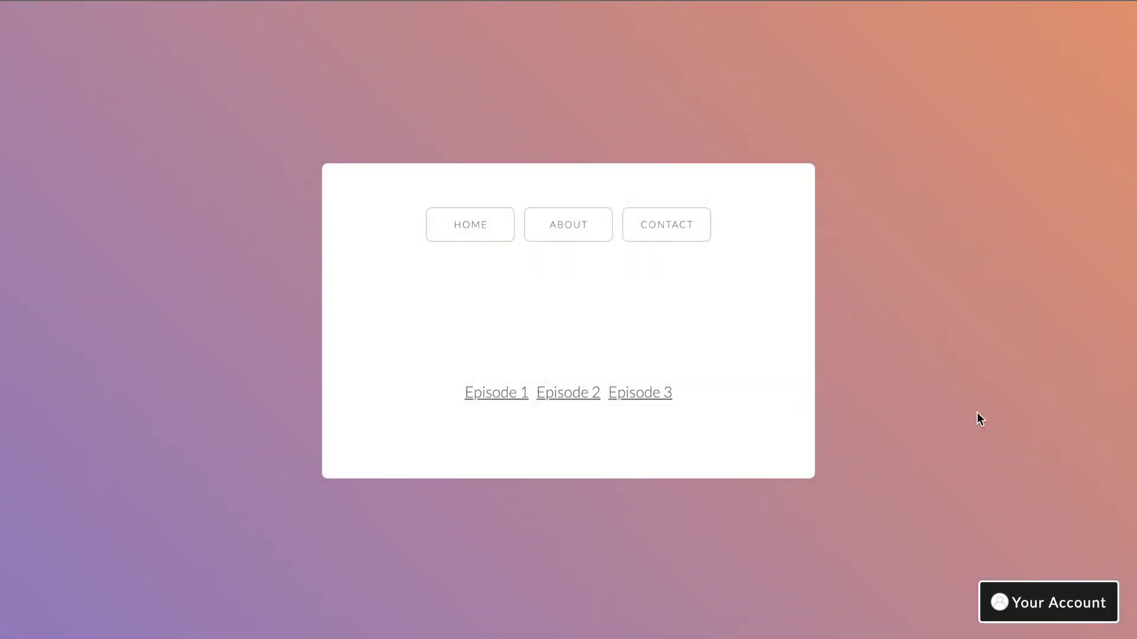
{"action": "left_click", "coordinate": [1027, 595]}
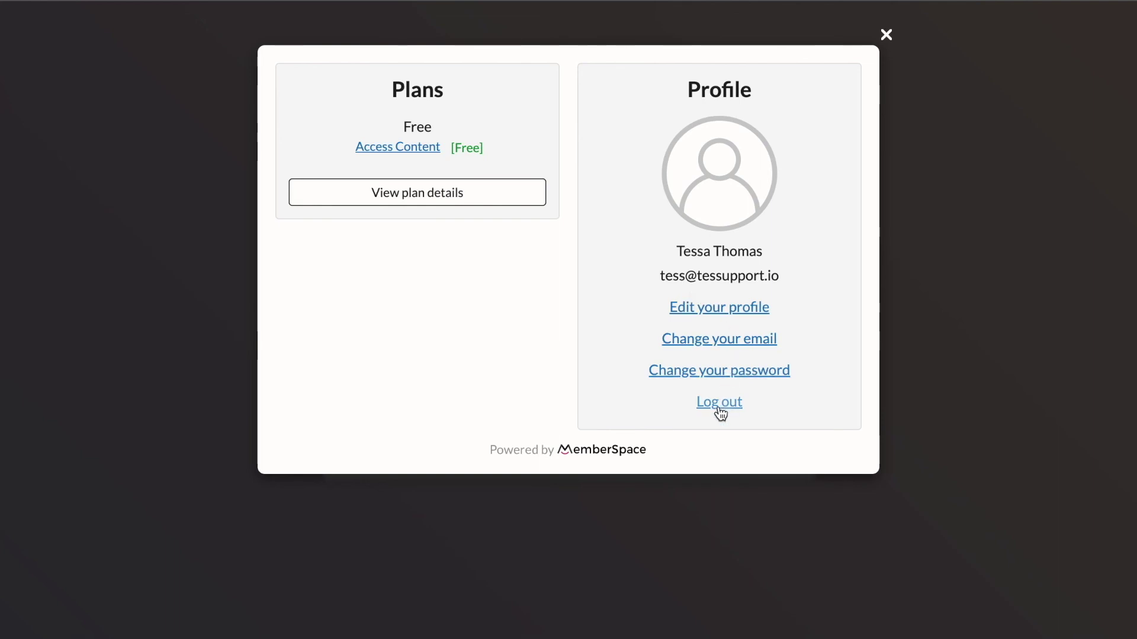
Step: Download the Episode 1 MP3 as the free member, then log the member out
{"action": "left_click", "coordinate": [886, 35]}
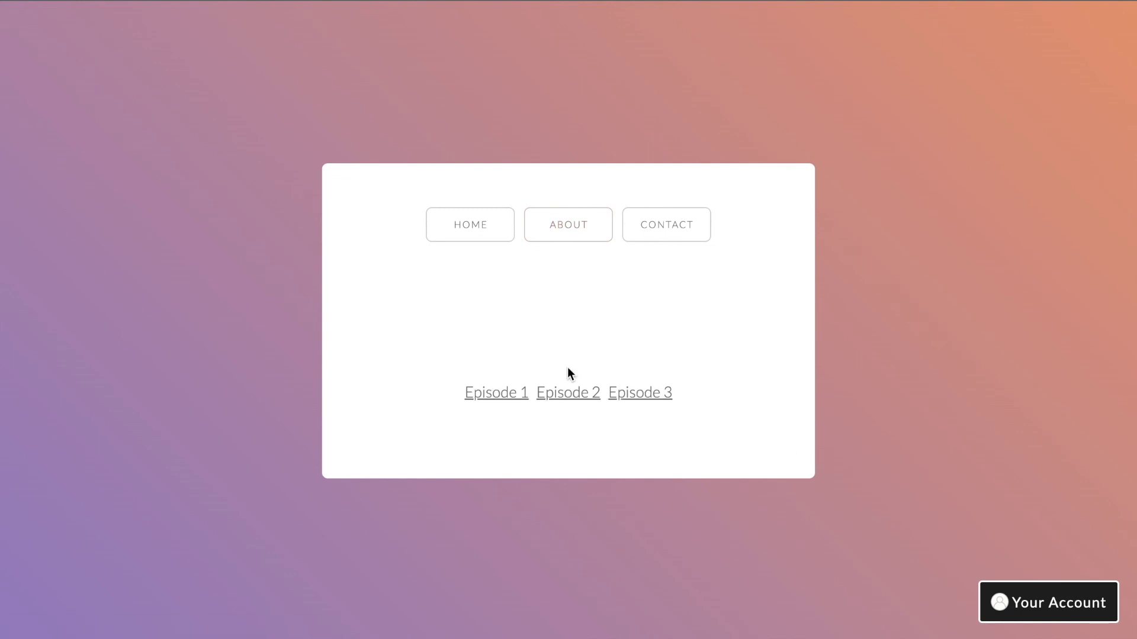
{"action": "left_click", "coordinate": [497, 391]}
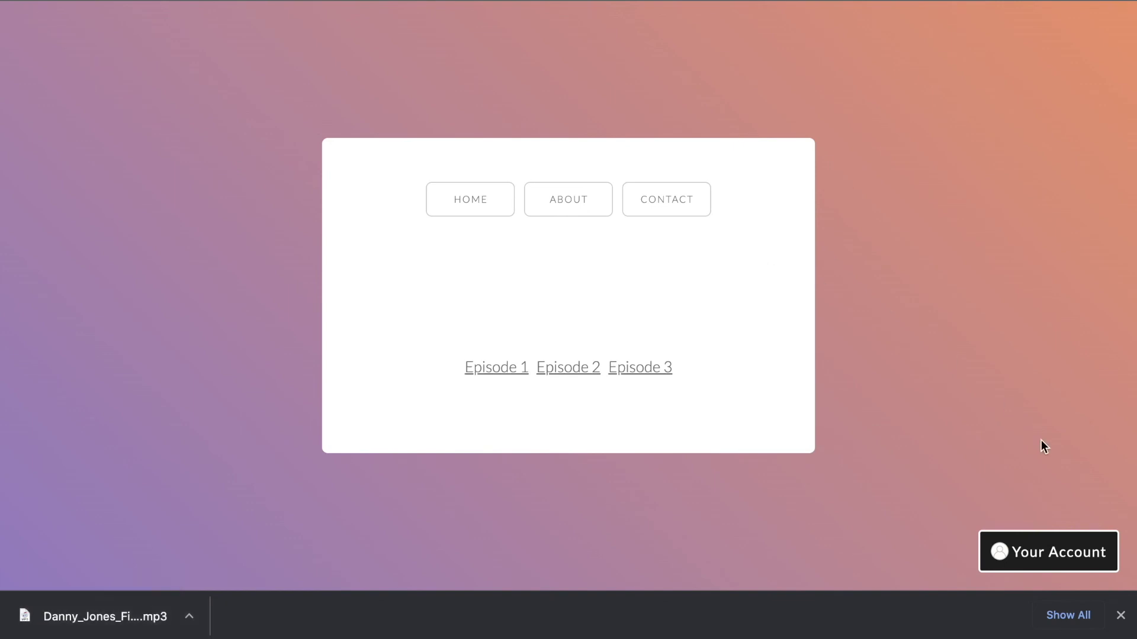
{"action": "left_click", "coordinate": [1043, 552]}
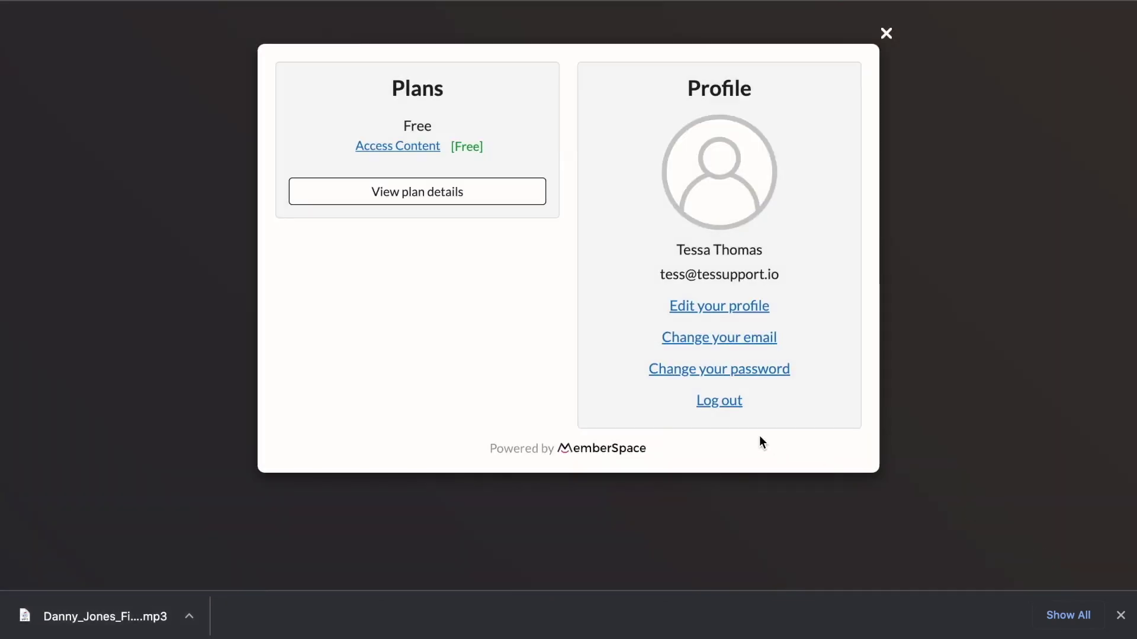
{"action": "left_click", "coordinate": [715, 401]}
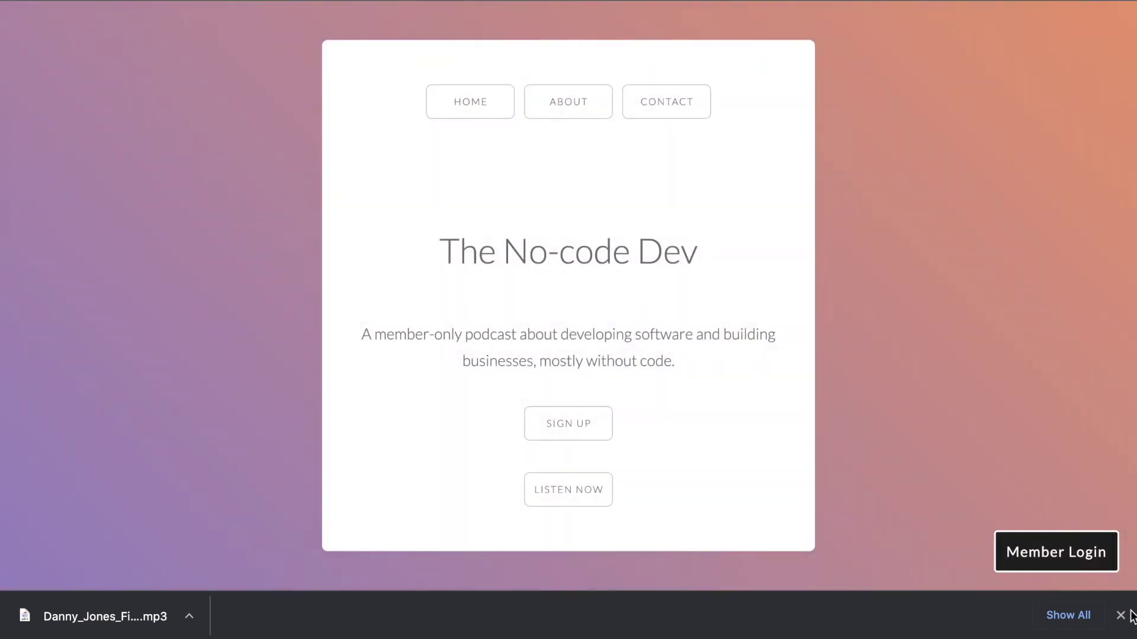
{"action": "left_click", "coordinate": [1121, 616]}
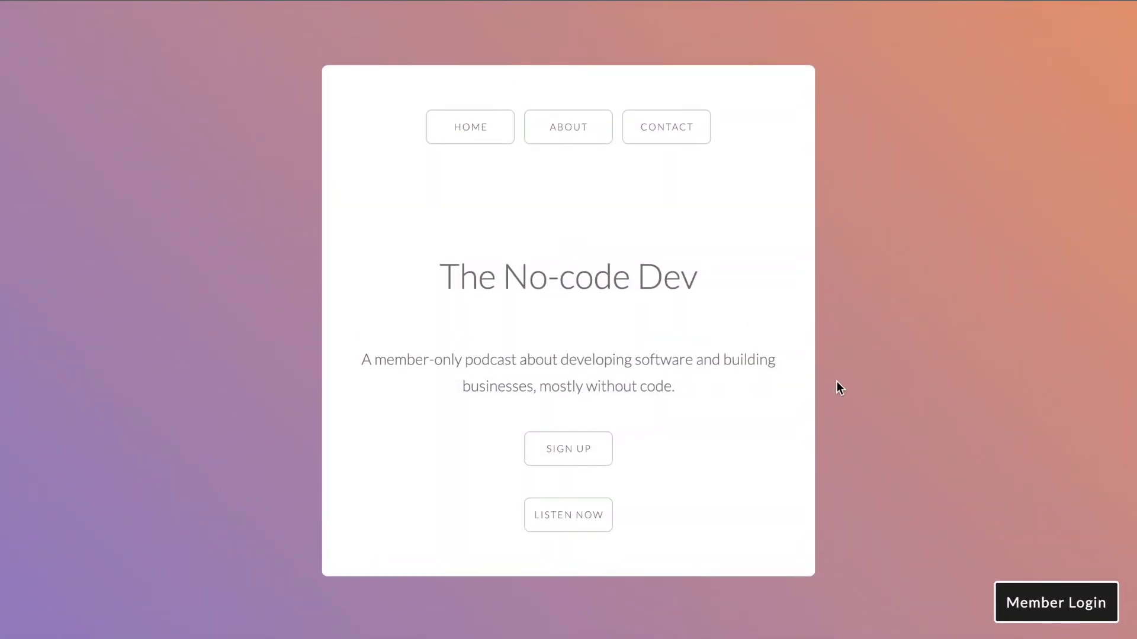
Step: Confirm the Listen section shows no episode links when logged out, then return Home
{"action": "left_click", "coordinate": [574, 519]}
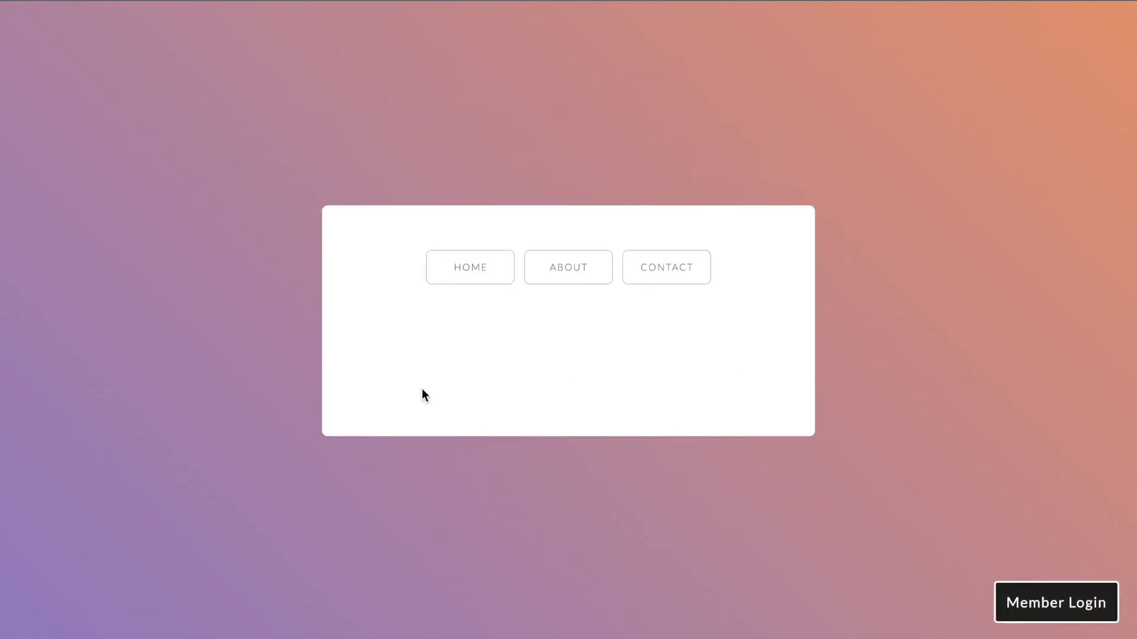
{"action": "left_click", "coordinate": [477, 275]}
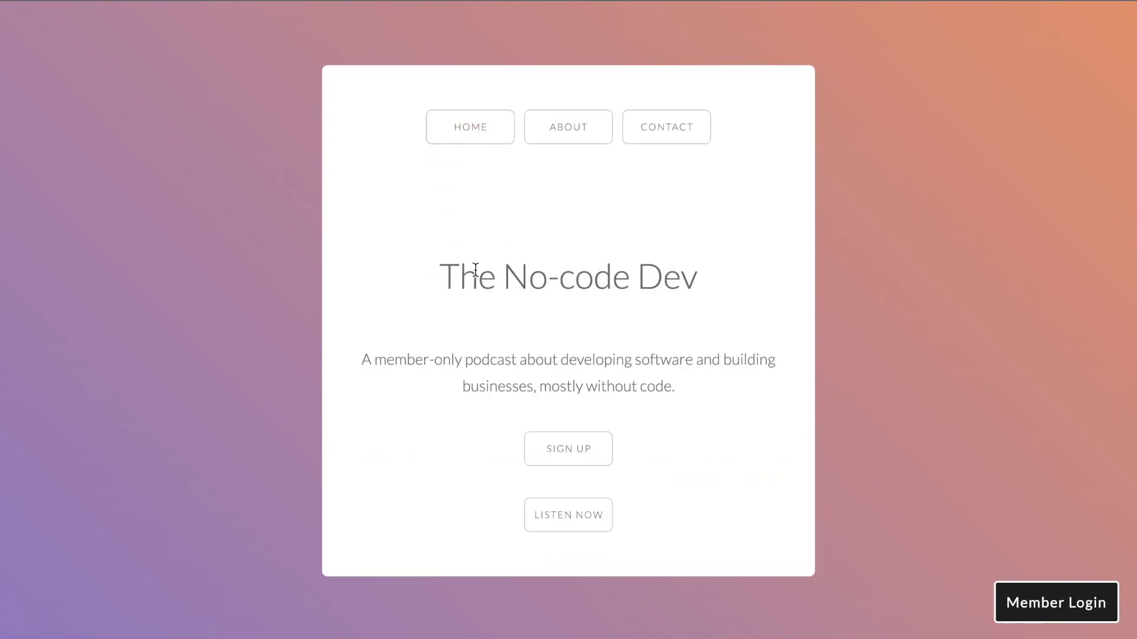